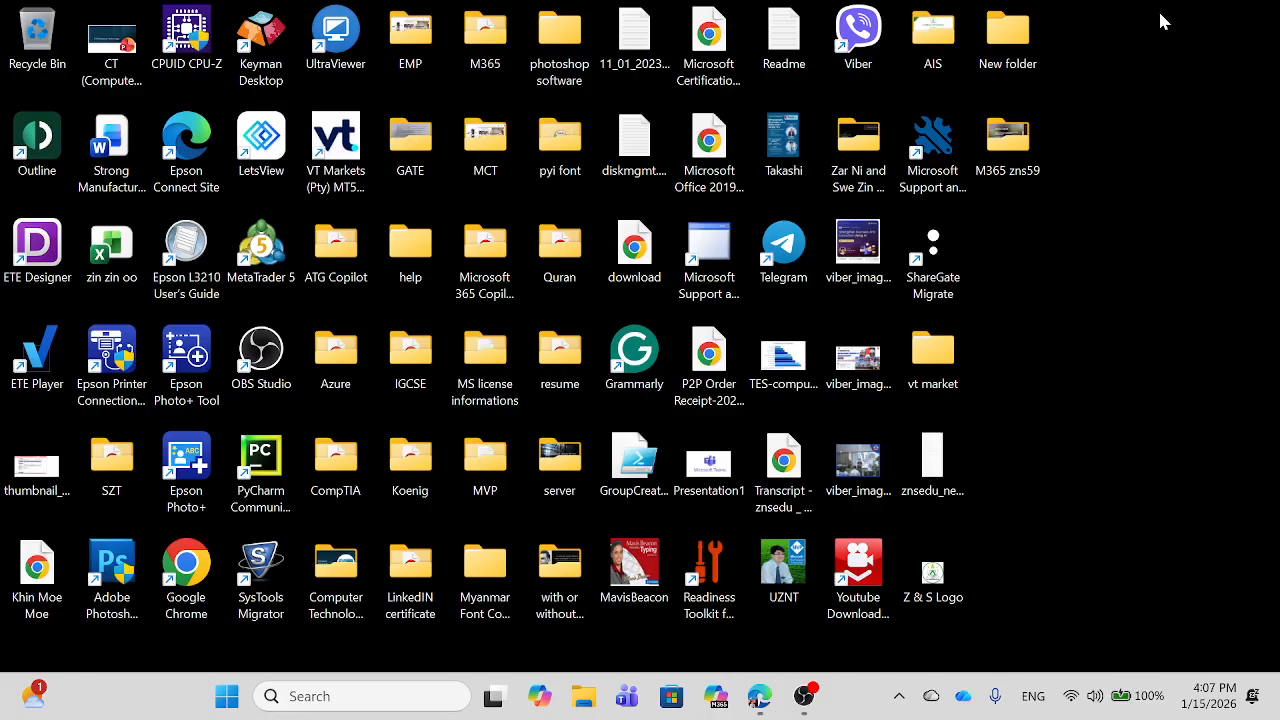
Step: Go to the Entra Groups overview and start a new group
click(760, 696)
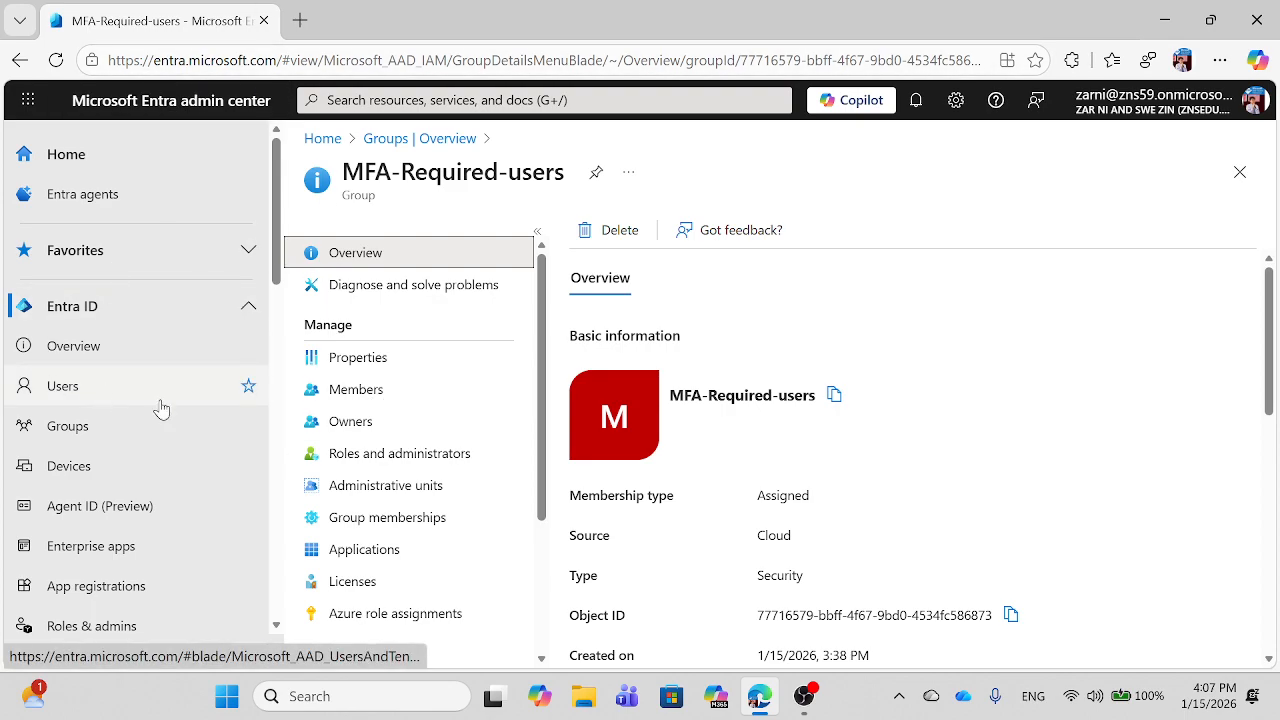
click(71, 438)
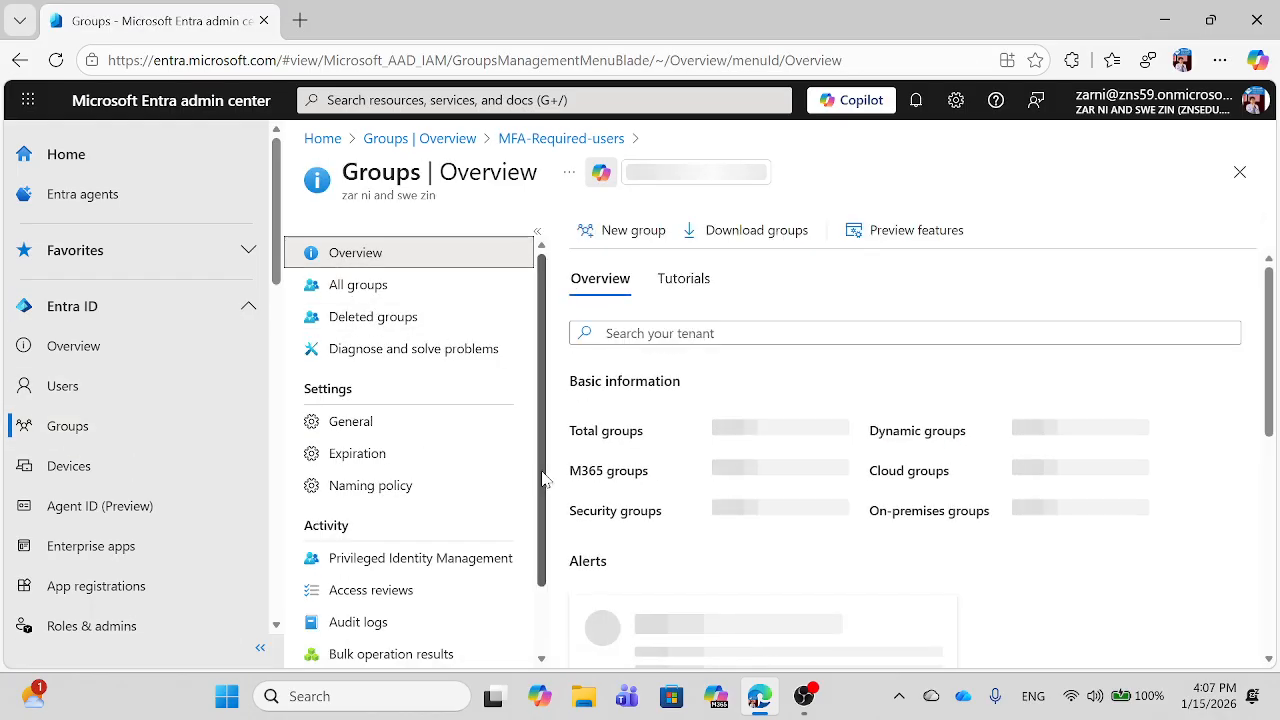
click(629, 236)
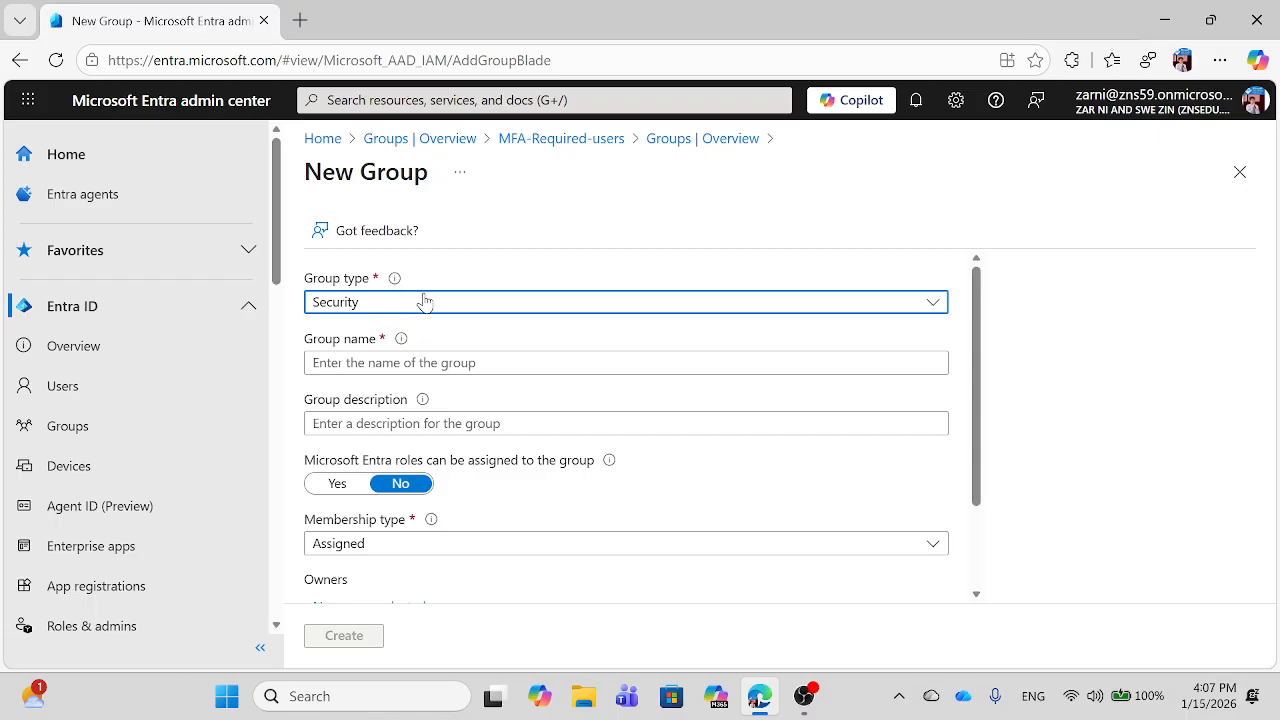
Step: Keep the group type as Security and name the group 'MFA fro user group'
click(425, 303)
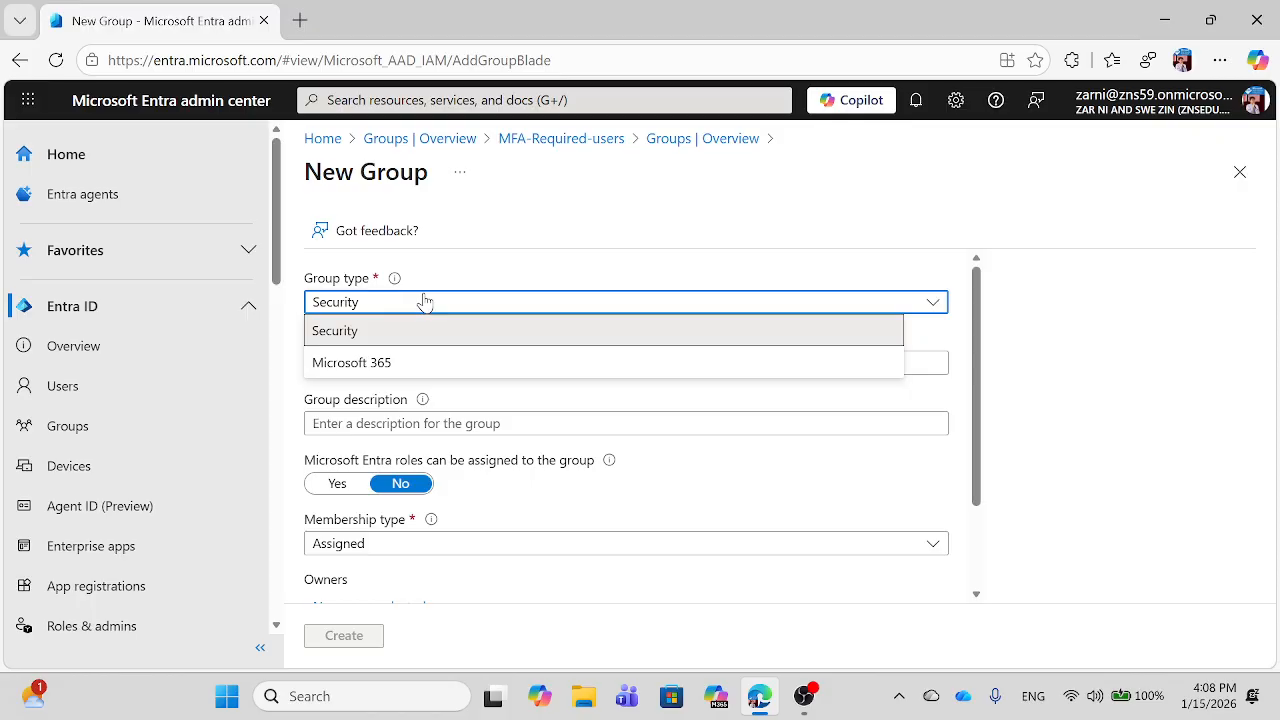
click(348, 342)
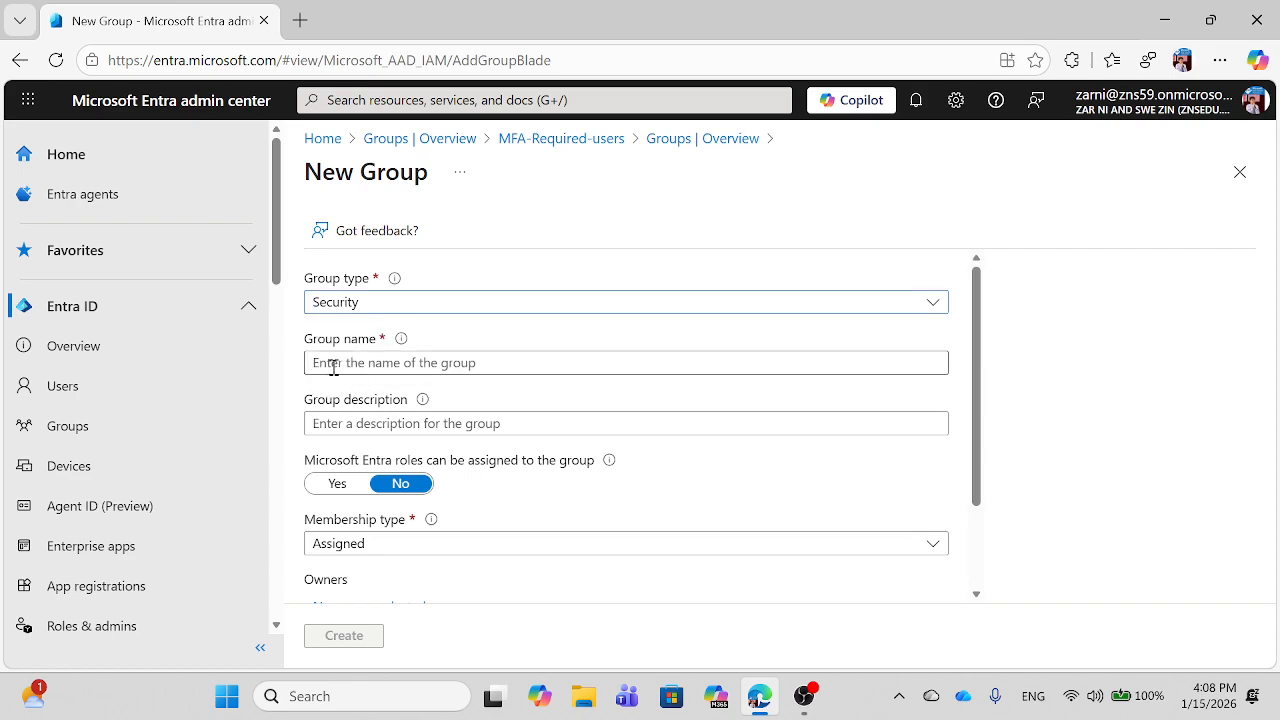
click(334, 367)
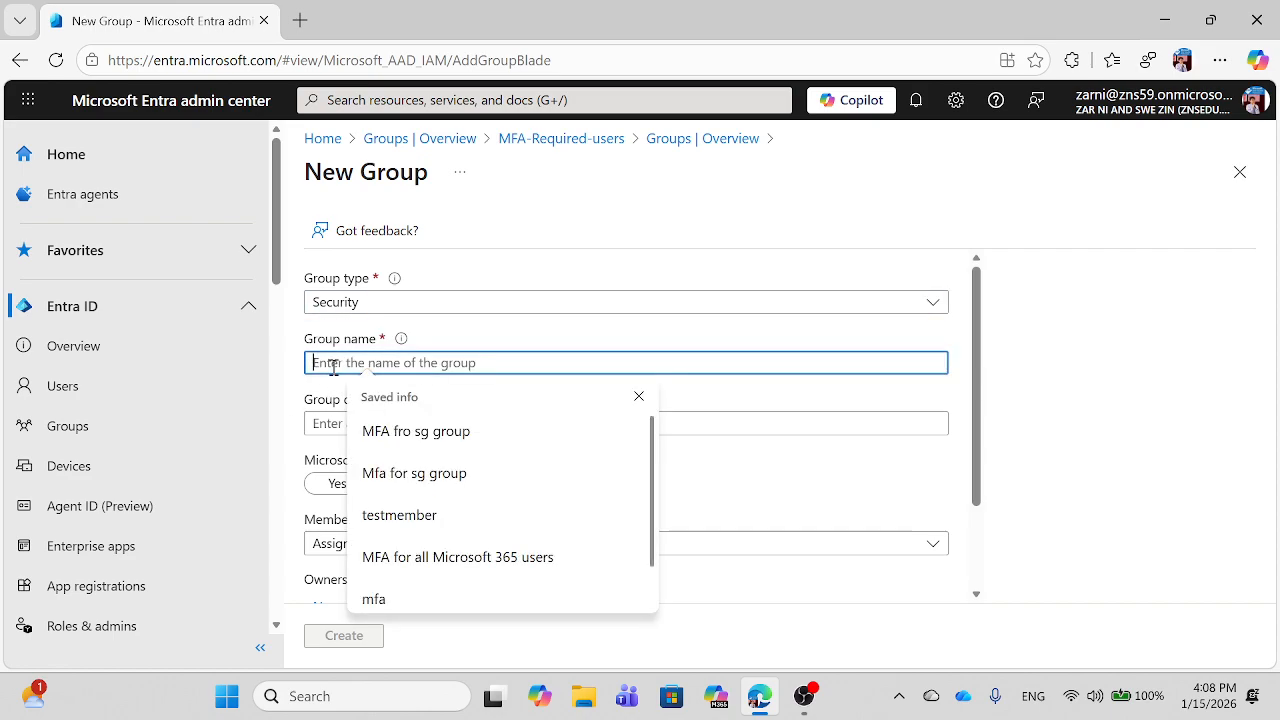
click(399, 450)
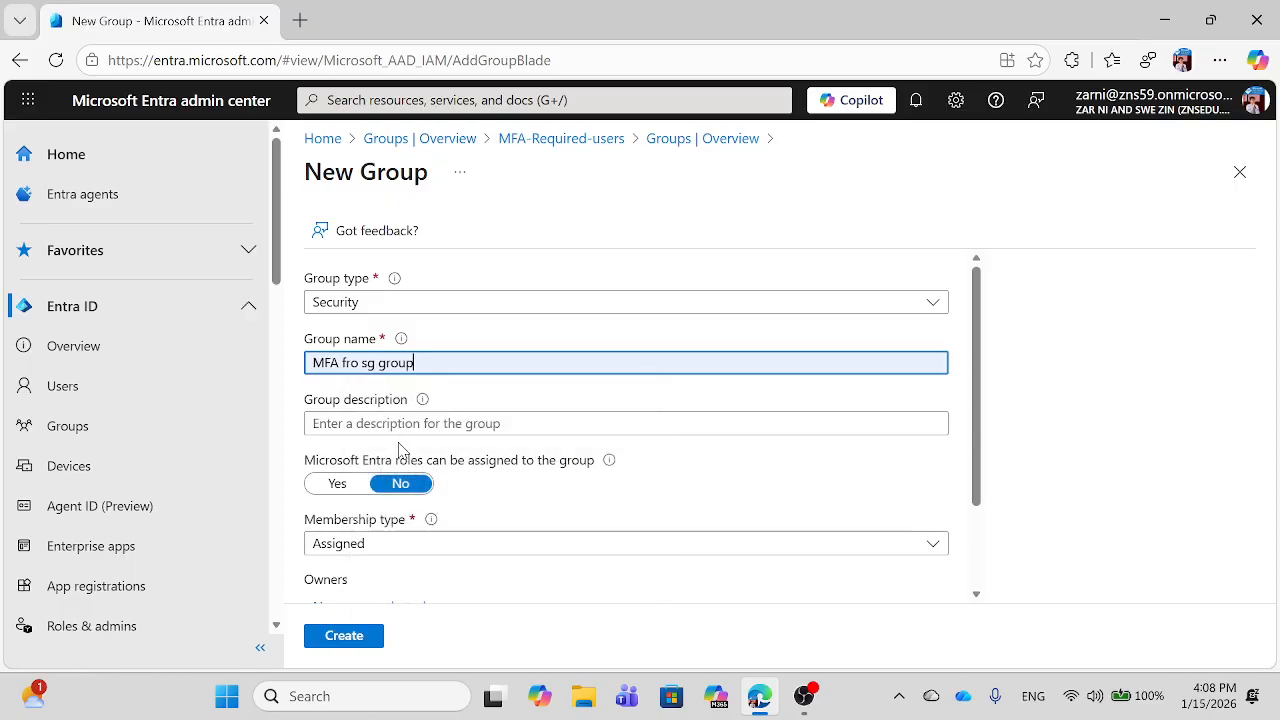
double_click(377, 362)
key(BackSpace)
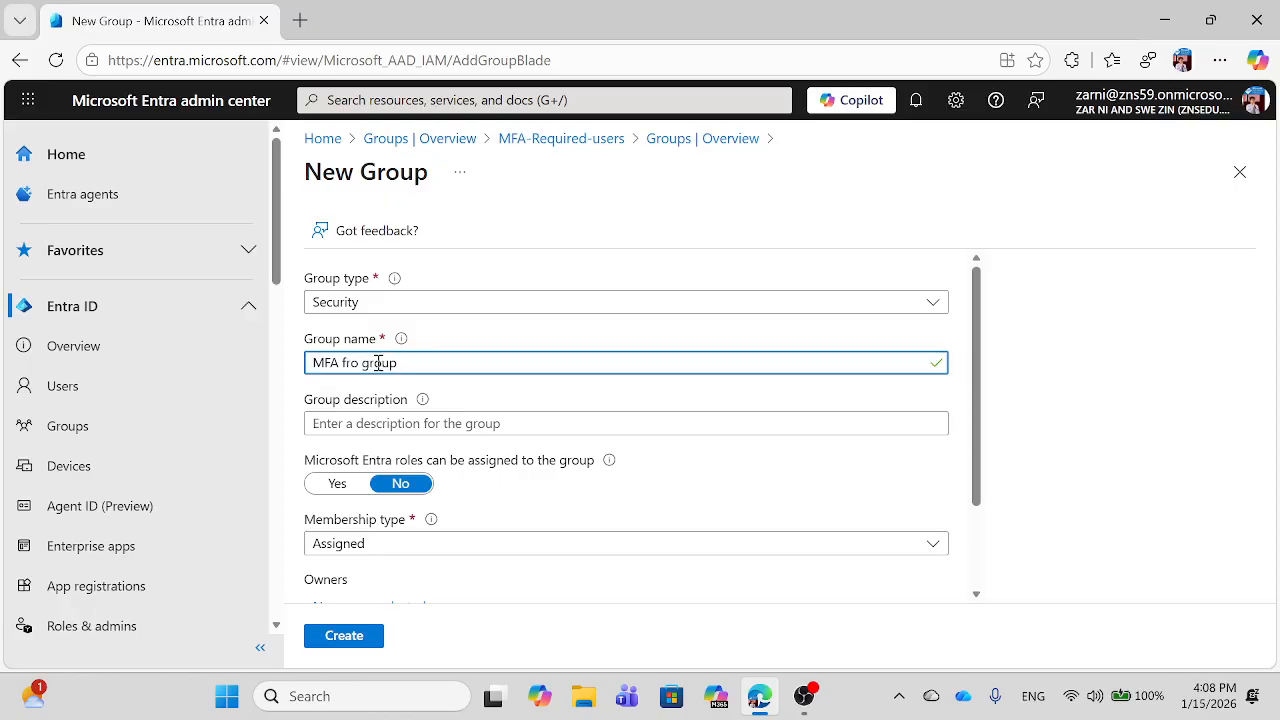
text(user)
Step: Review the Membership type and Group type options, leaving Security with Assigned membership
click(976, 595)
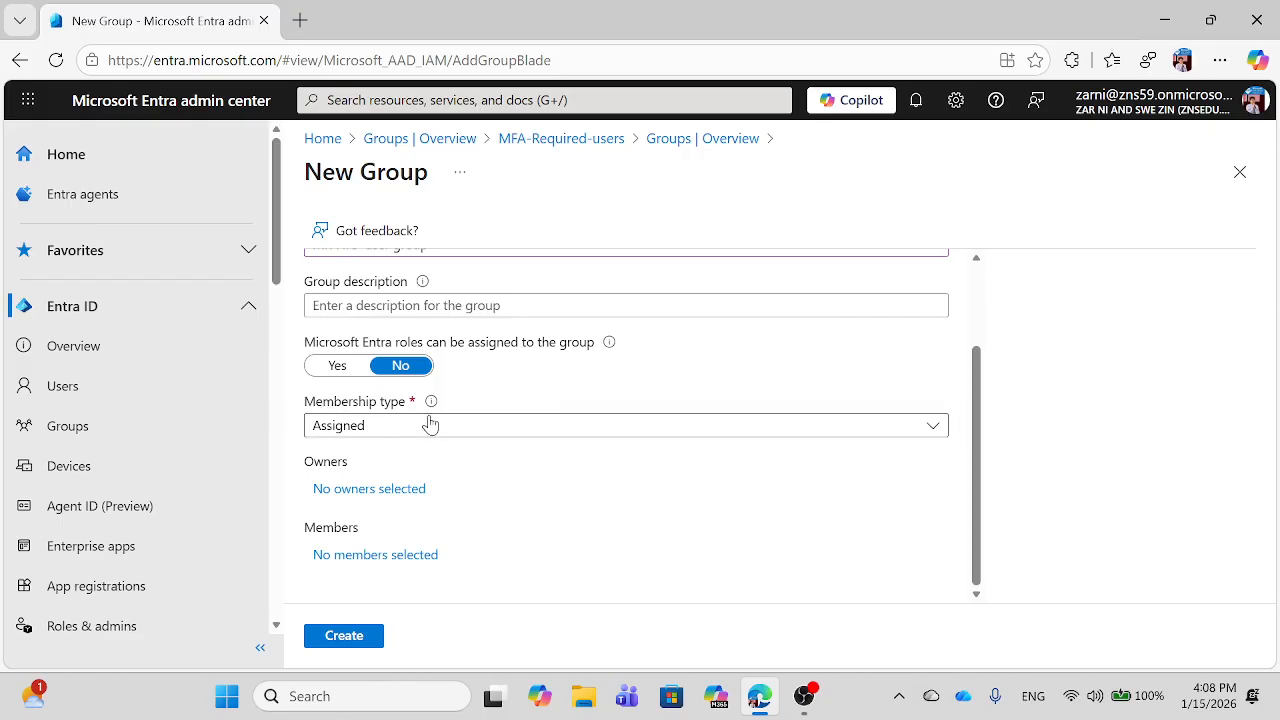
click(430, 425)
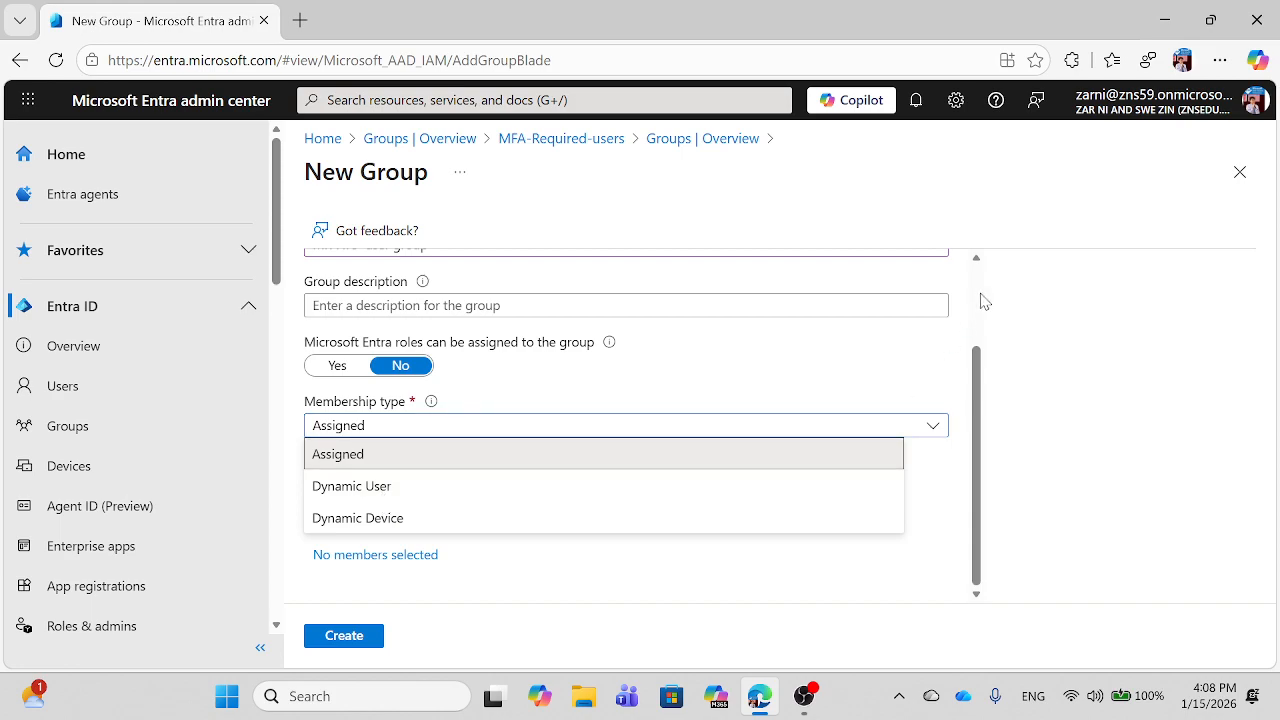
click(978, 262)
click(977, 260)
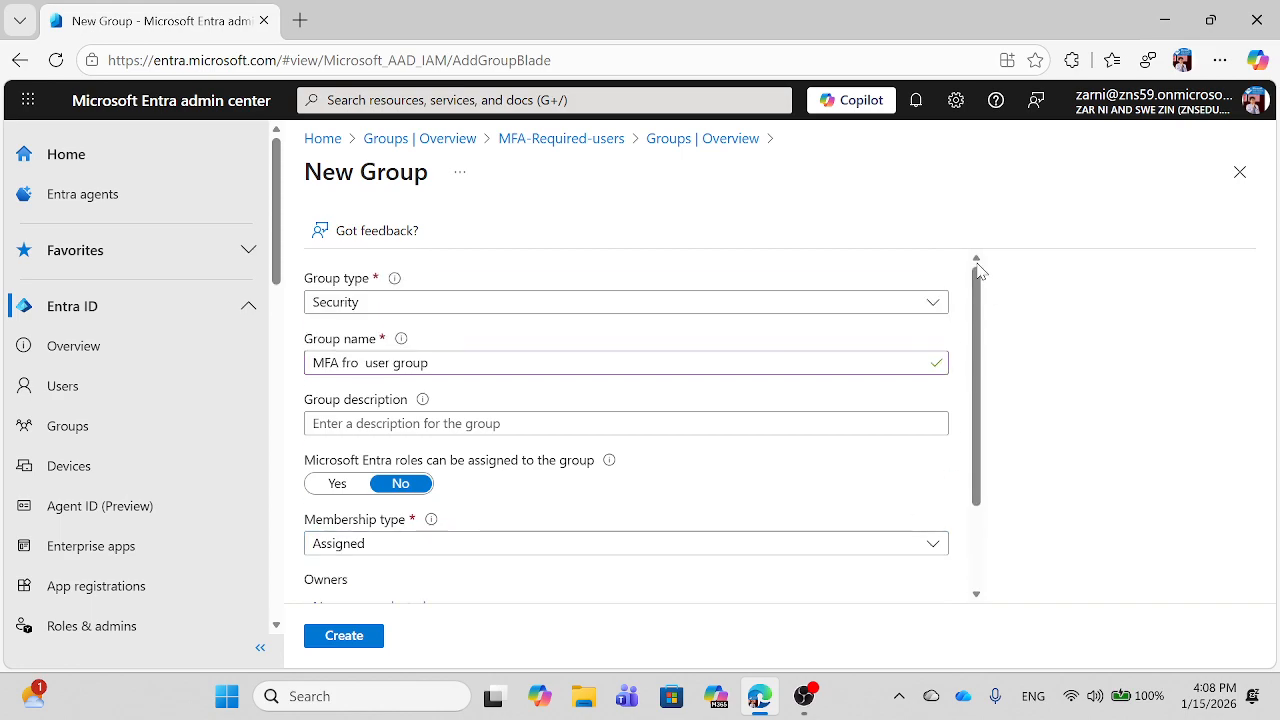
click(389, 312)
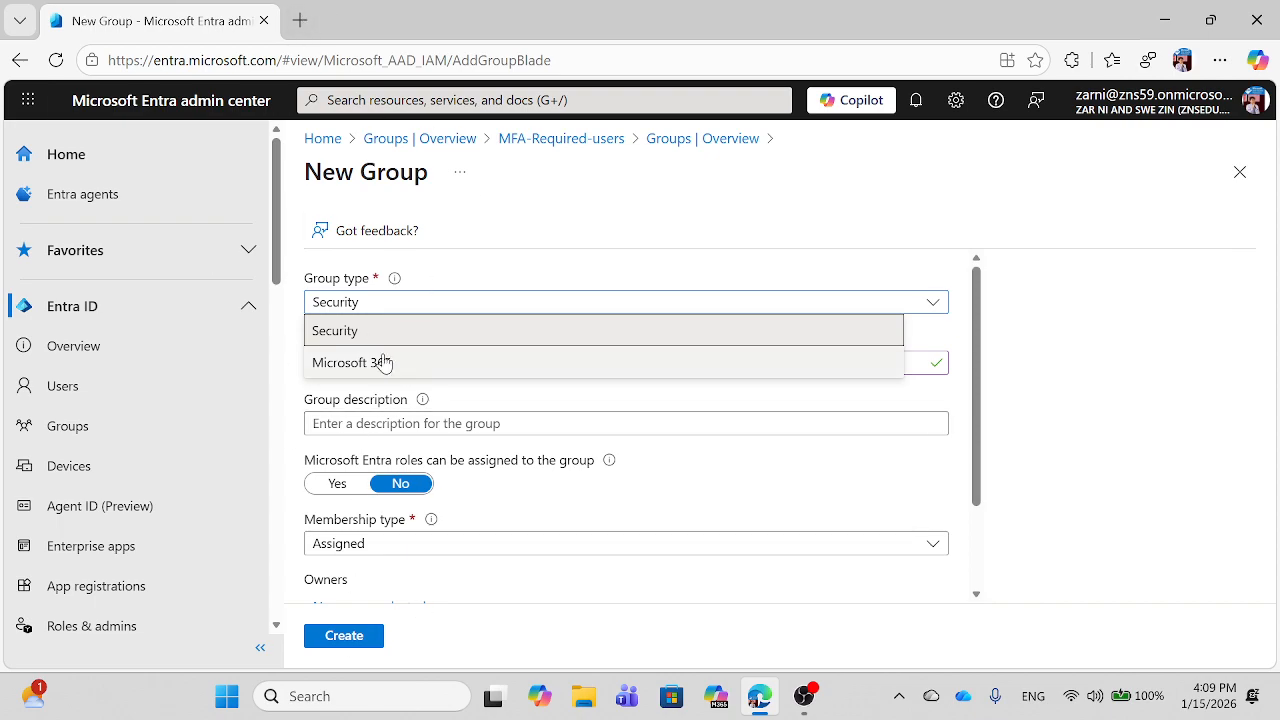
Step: Open admin.microsoft.com in a new tab and sign in with the tenant admin account
click(300, 22)
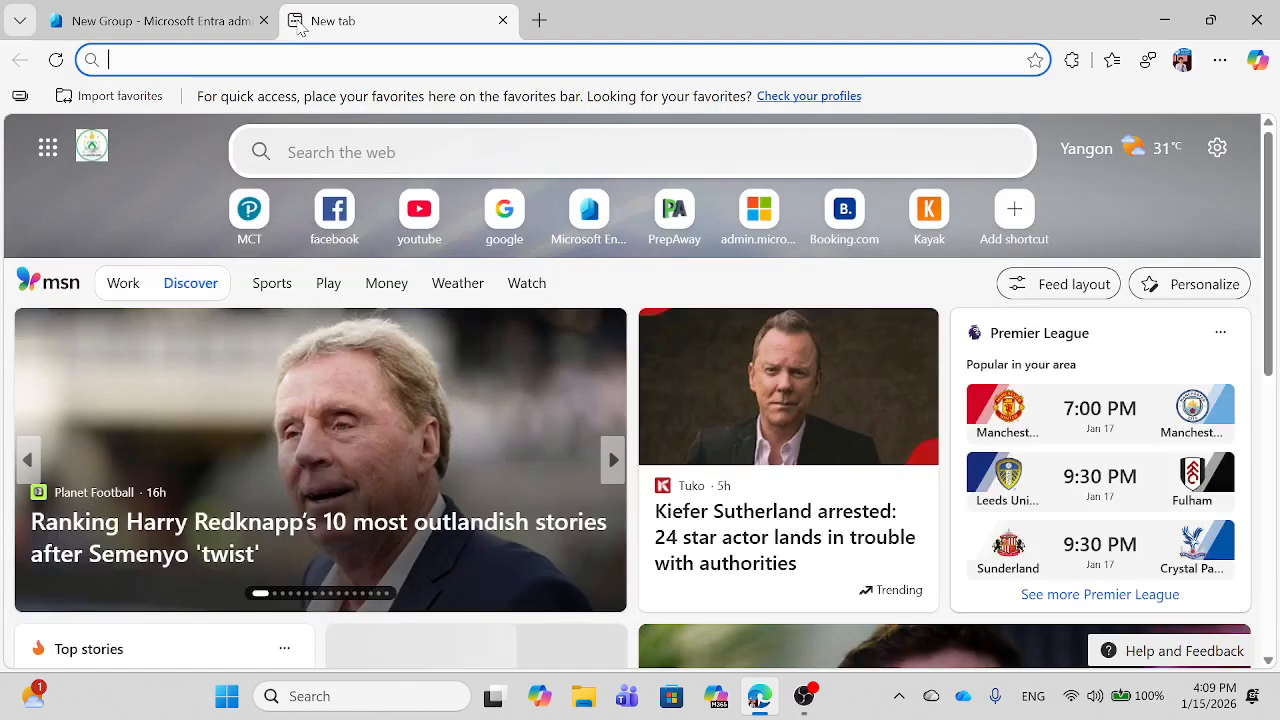
text(admi)
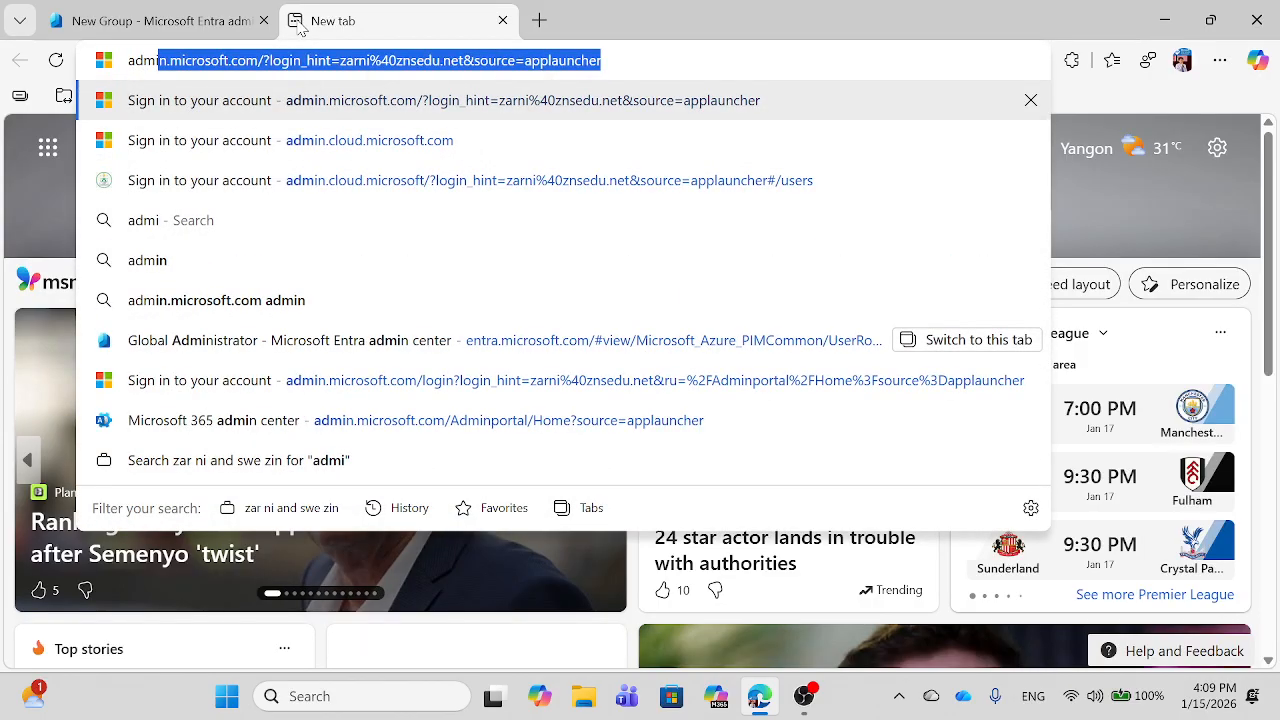
text(n.micros)
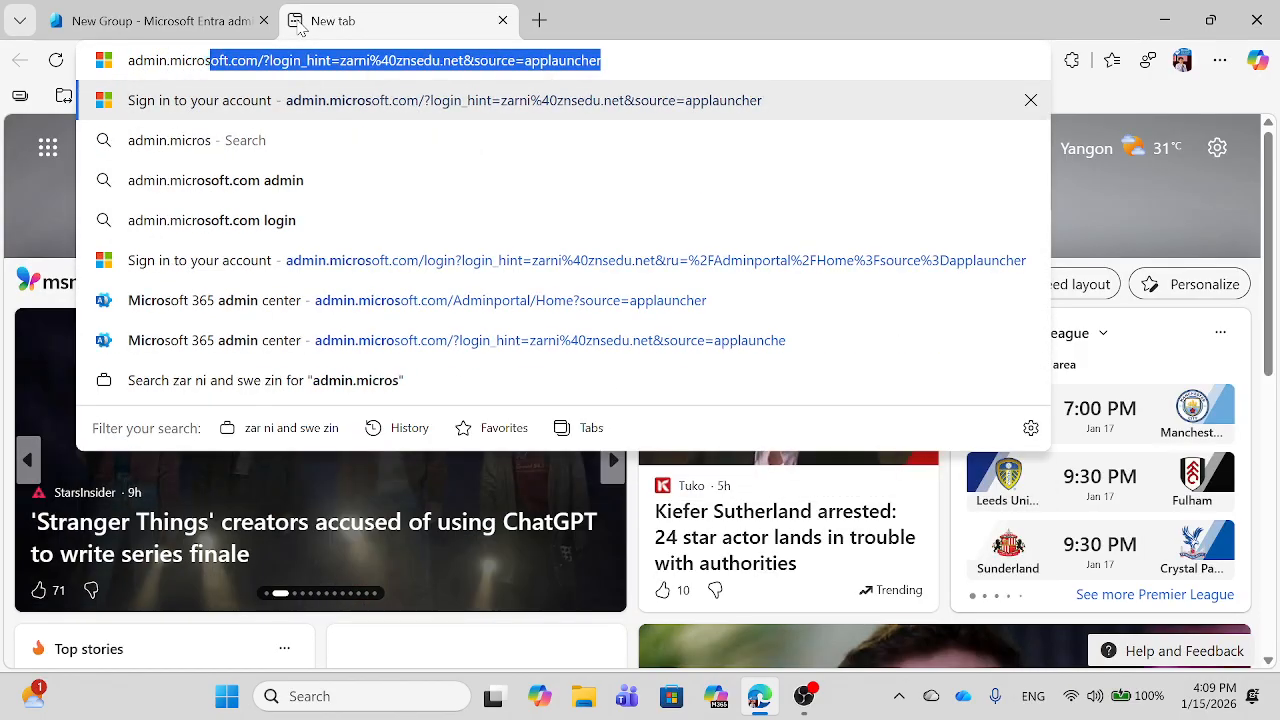
text(of)
key(BackSpace)
text(oft.com)
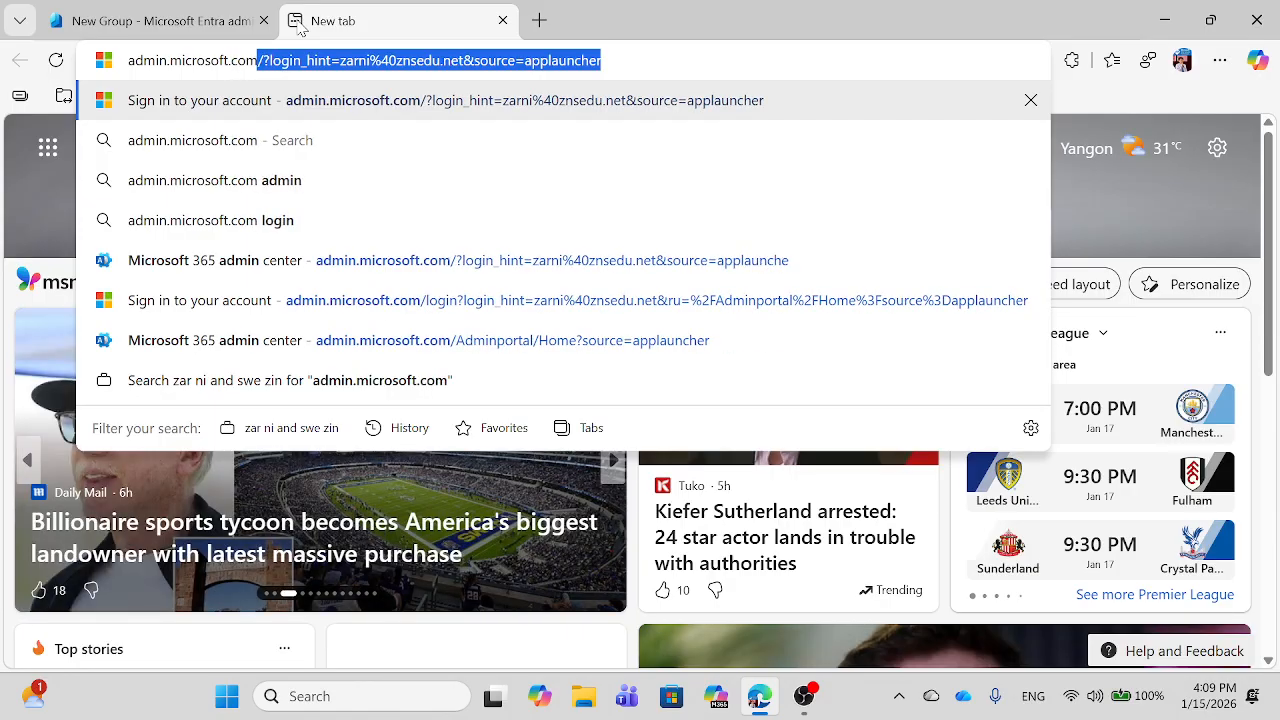
key(Return)
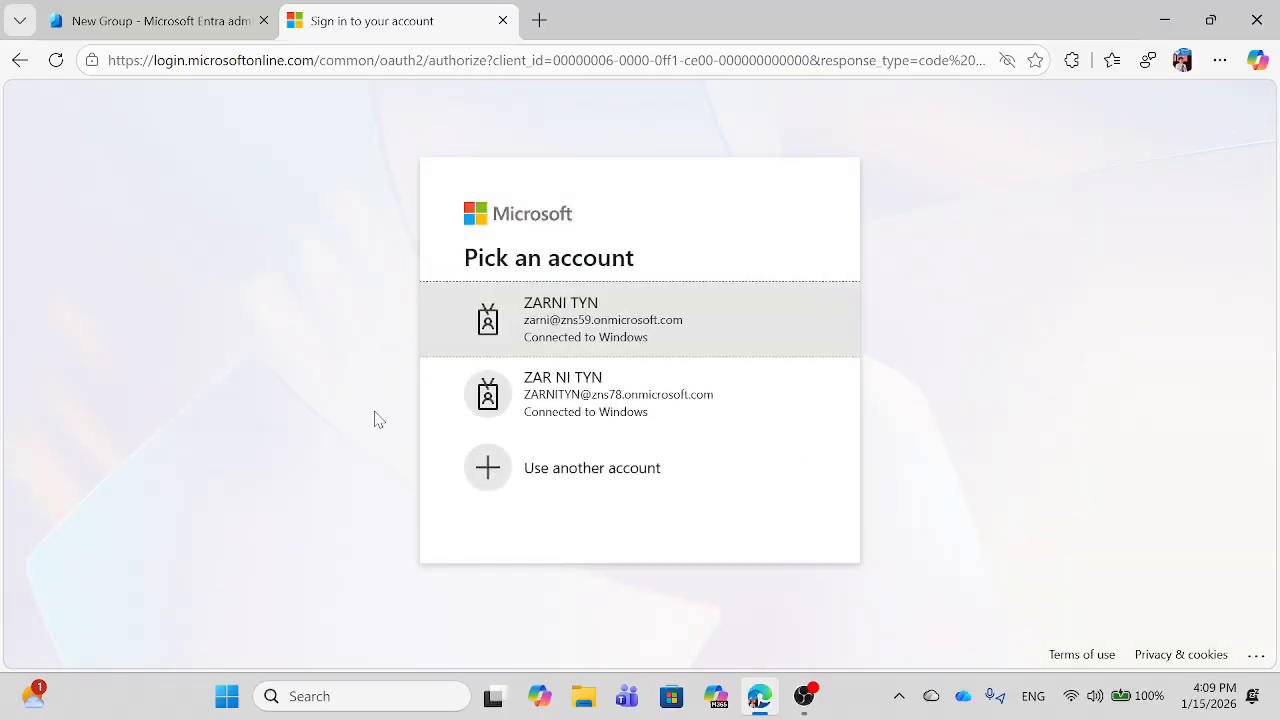
click(611, 337)
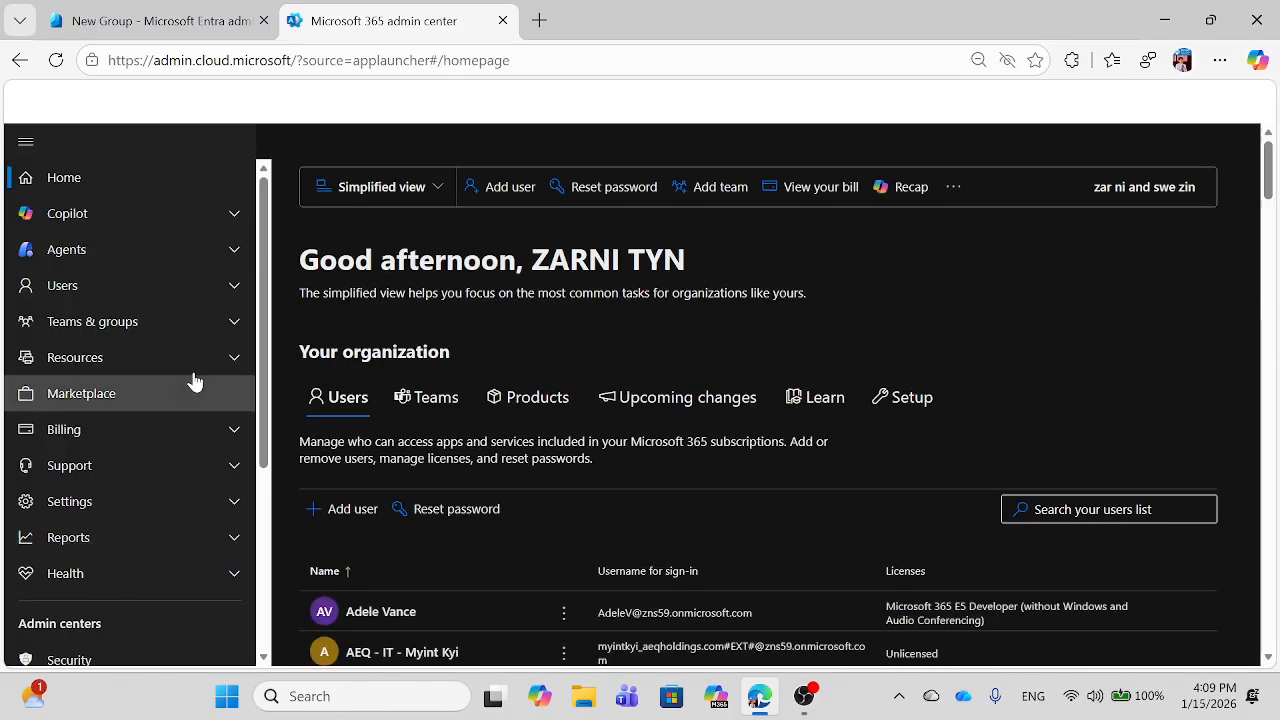
Step: Browse the 133 Active teams & groups, then return to the Entra New Group tab
click(233, 322)
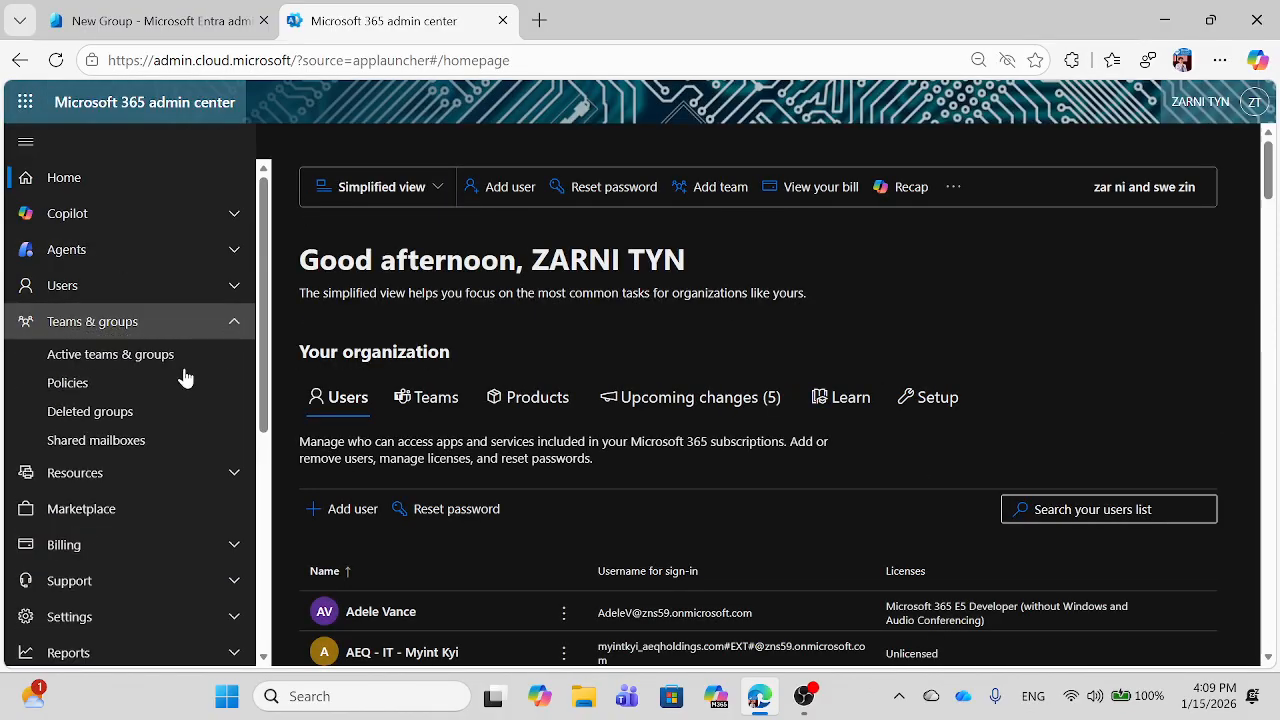
click(118, 362)
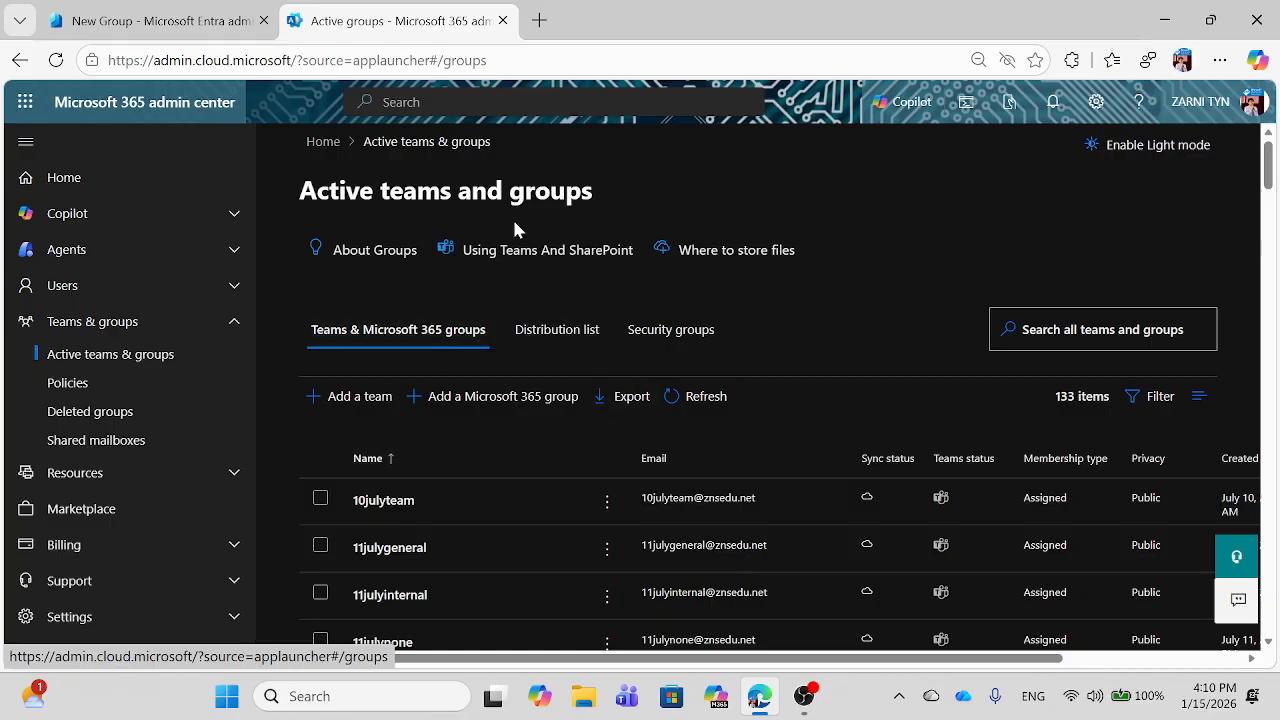
click(172, 20)
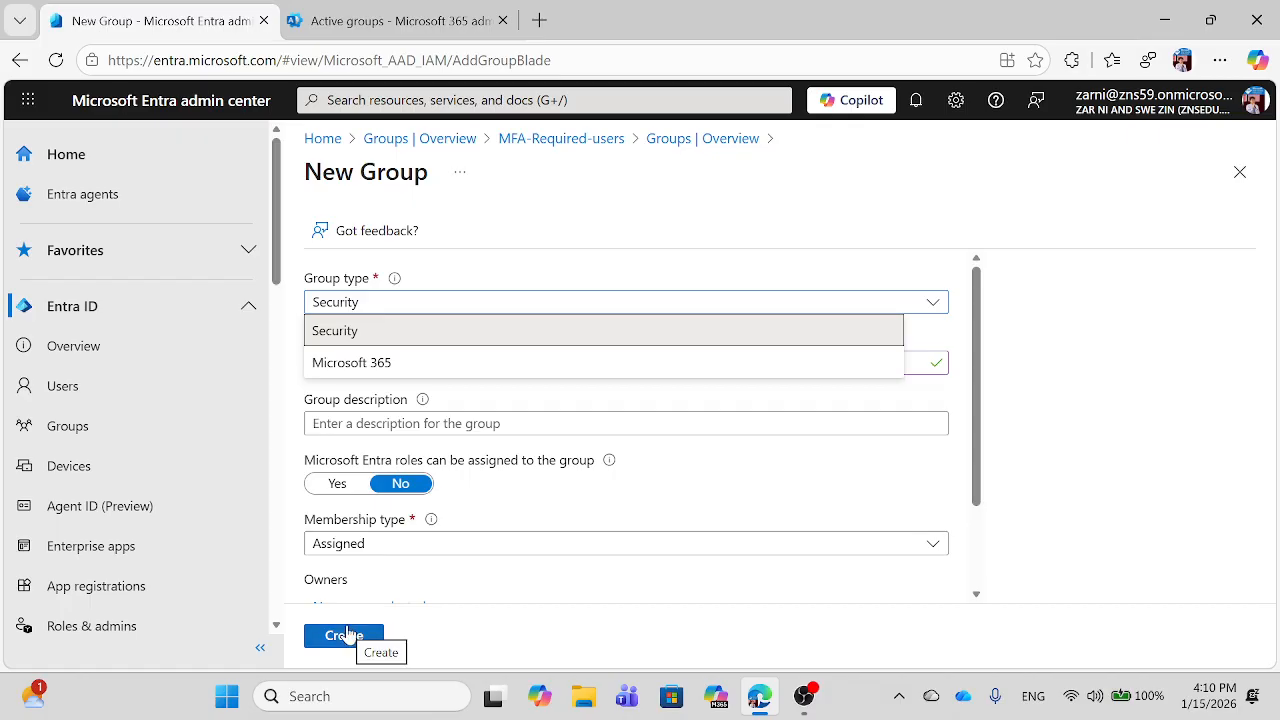
Step: Search the tenant for 'mfa' and open the MFA-Required-users group
click(66, 430)
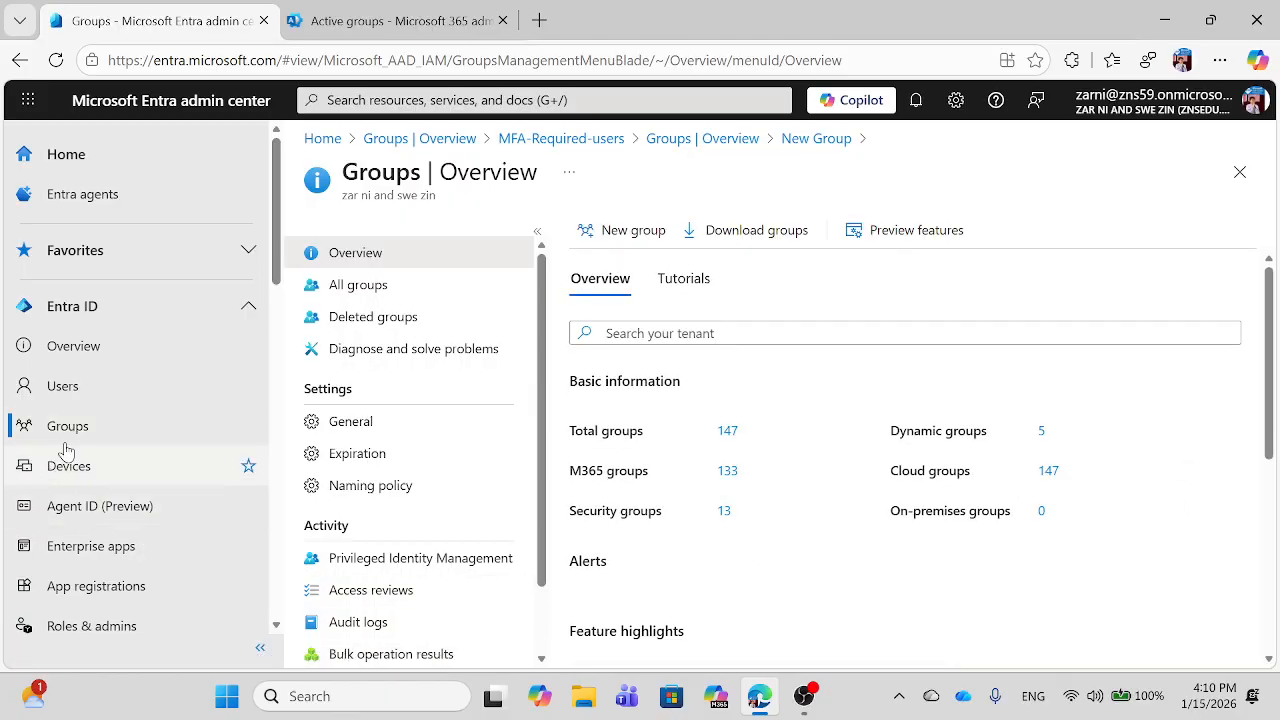
click(687, 333)
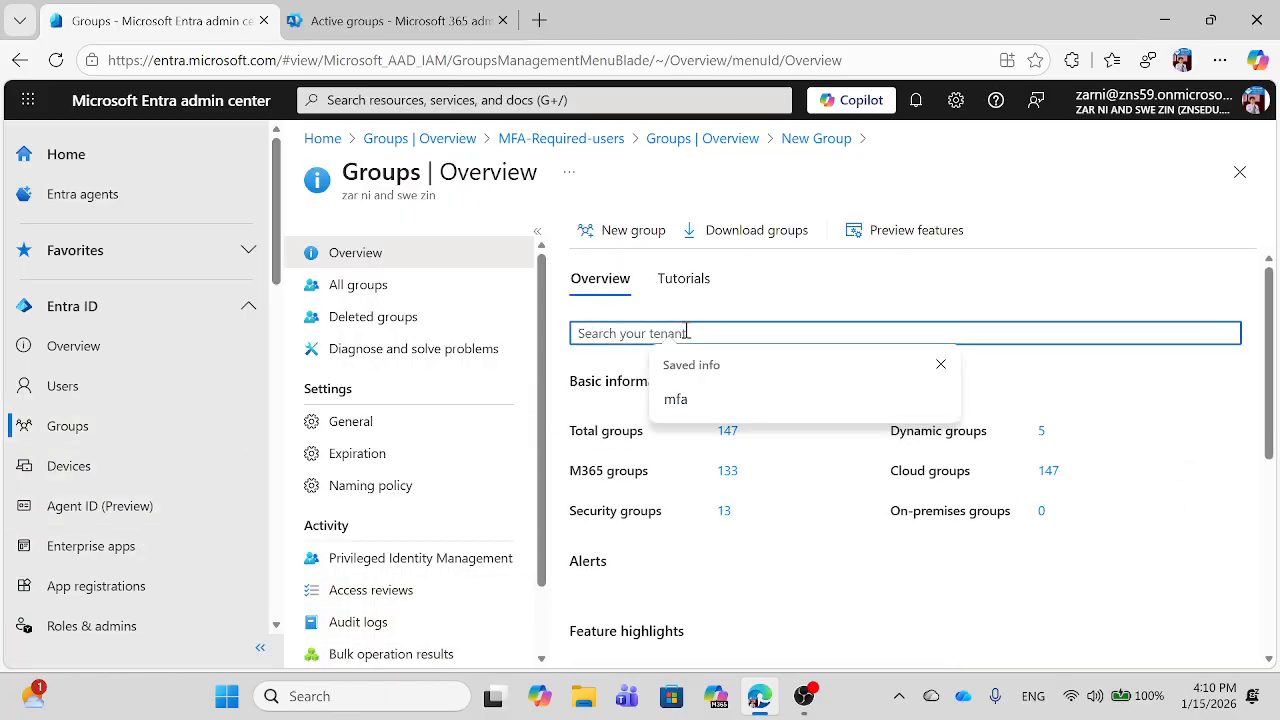
text(mfa)
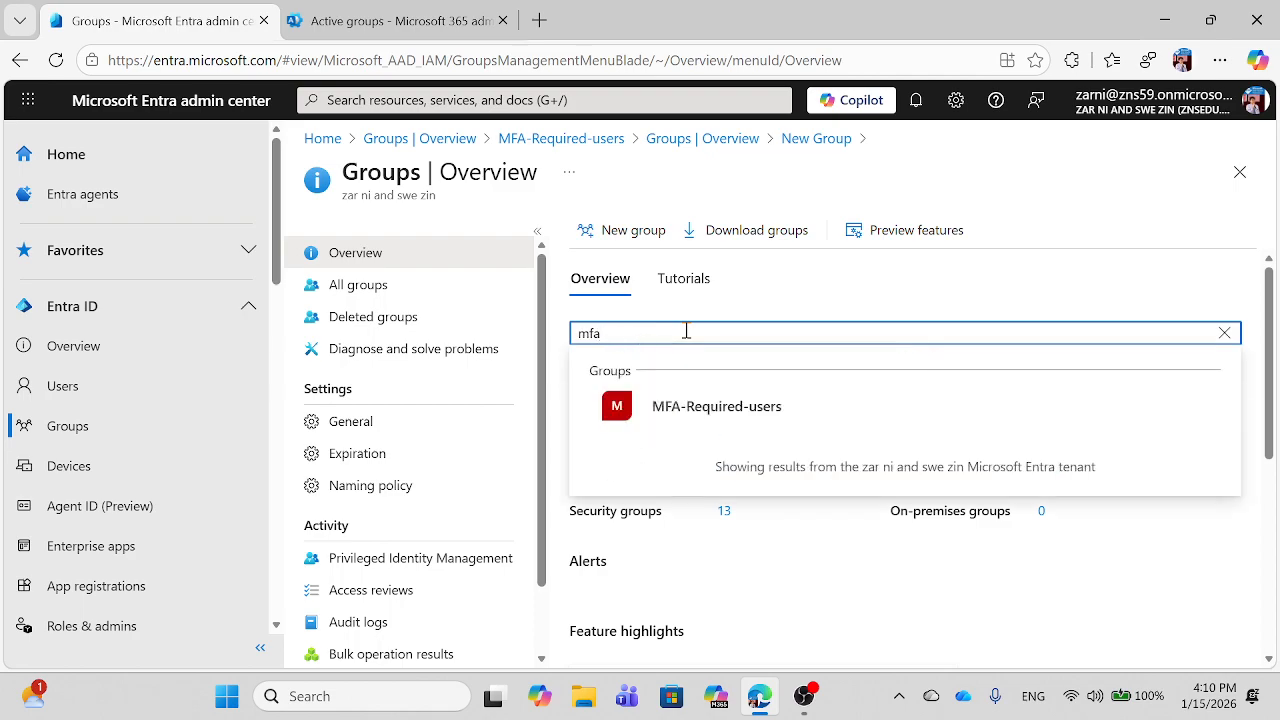
click(737, 420)
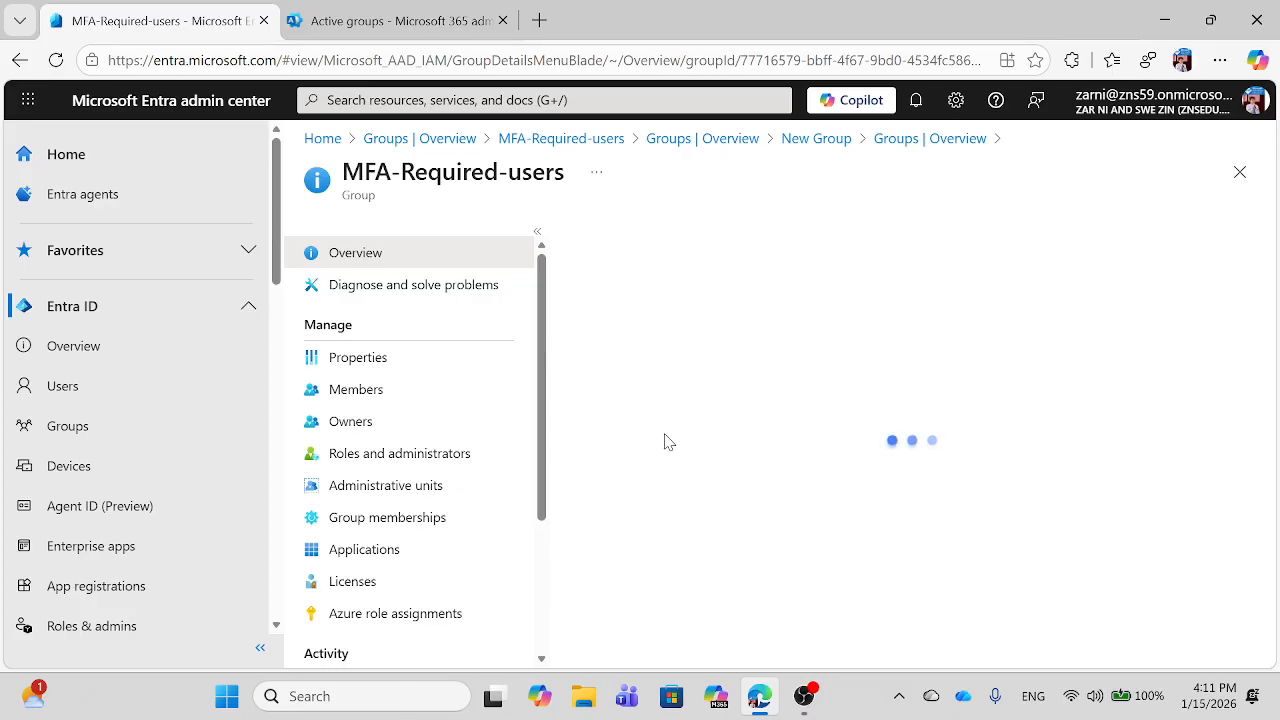
Step: Show the Members page of MFA-Required-users, listing its 2 direct members
click(366, 396)
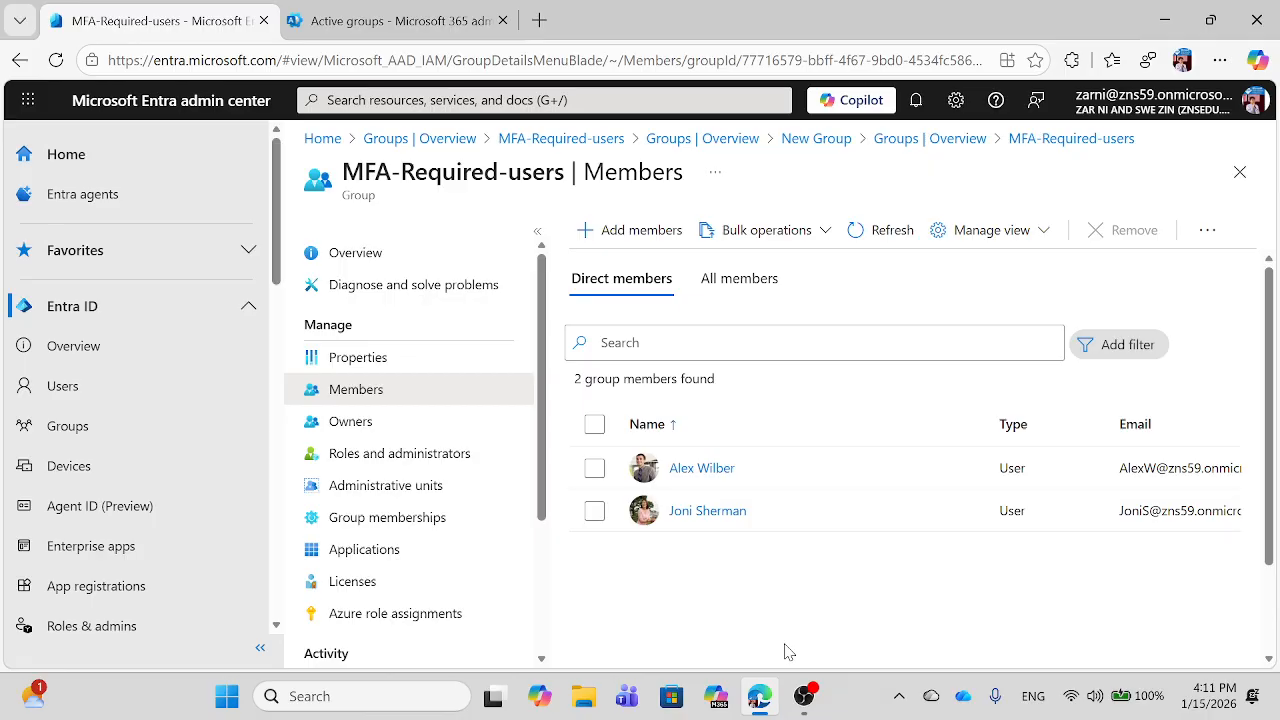
click(277, 626)
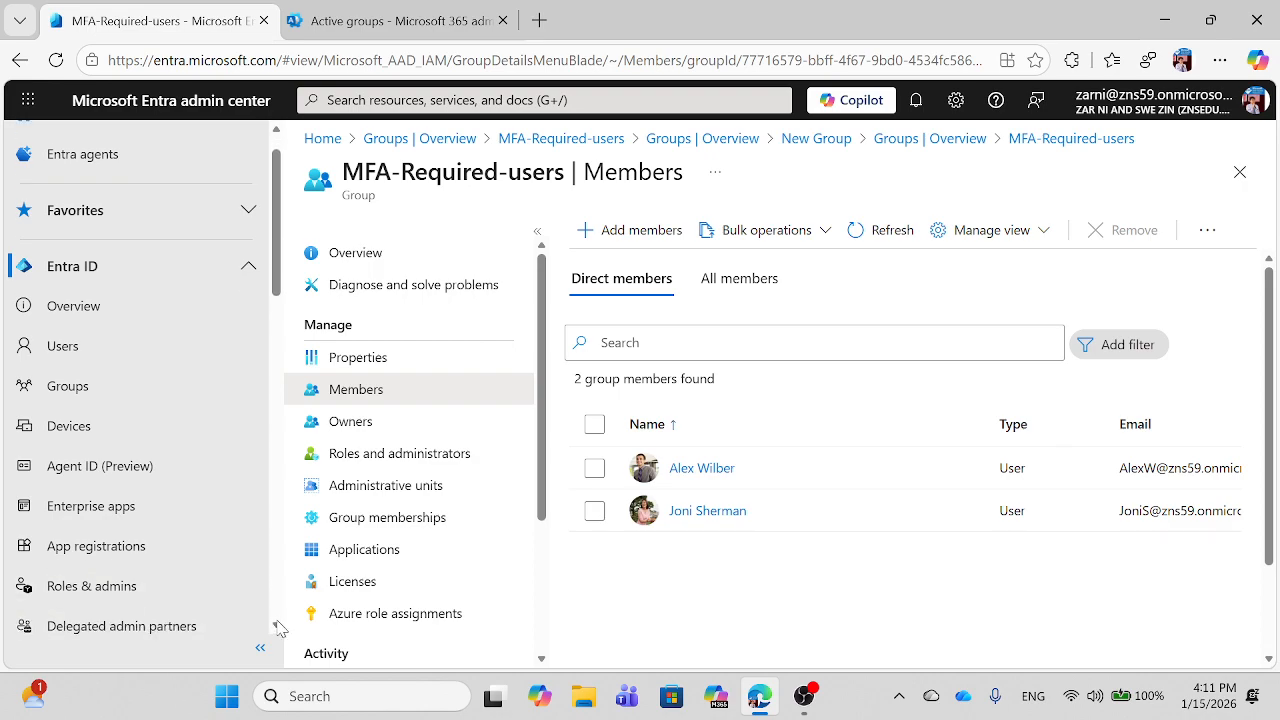
scroll(277, 626, down, 3)
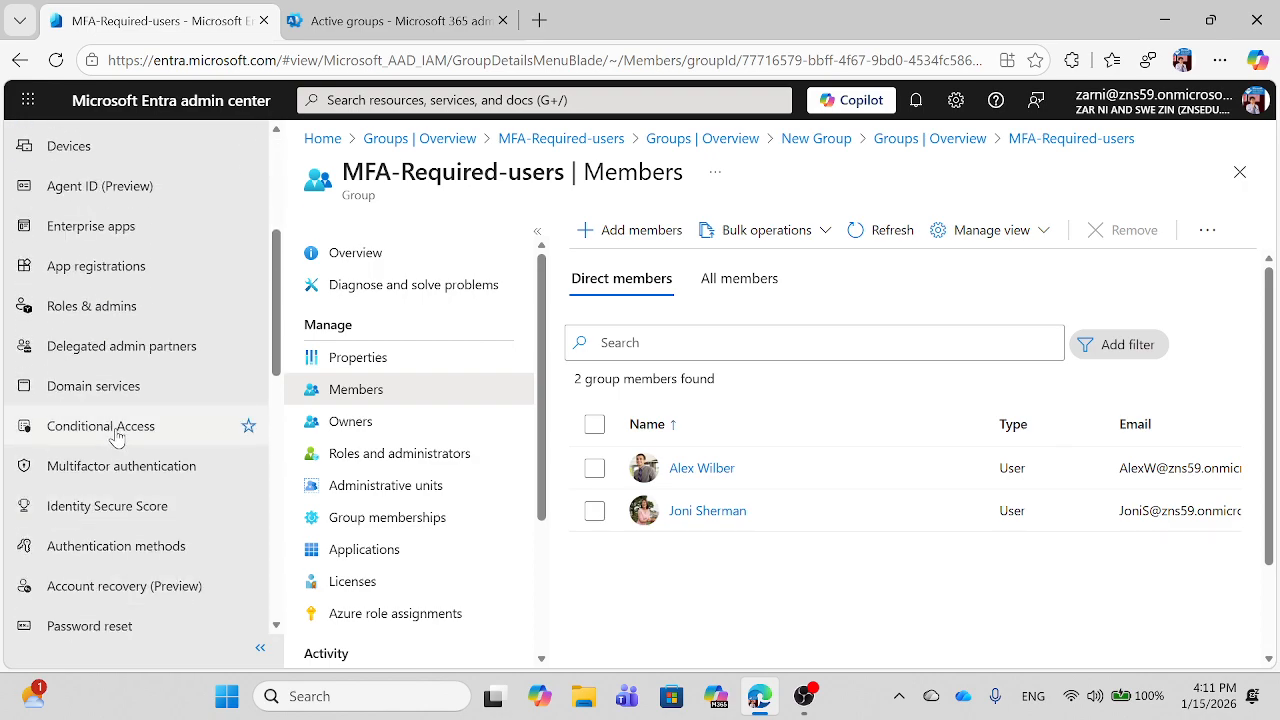
click(115, 437)
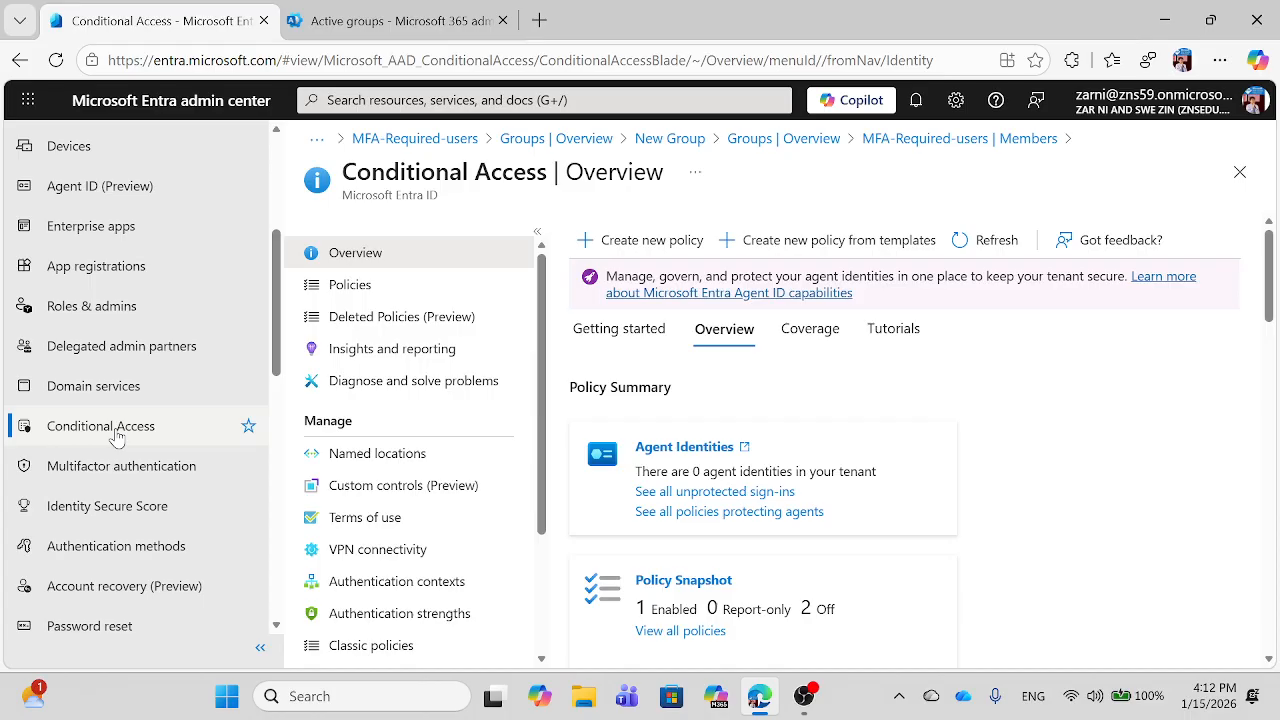
click(368, 290)
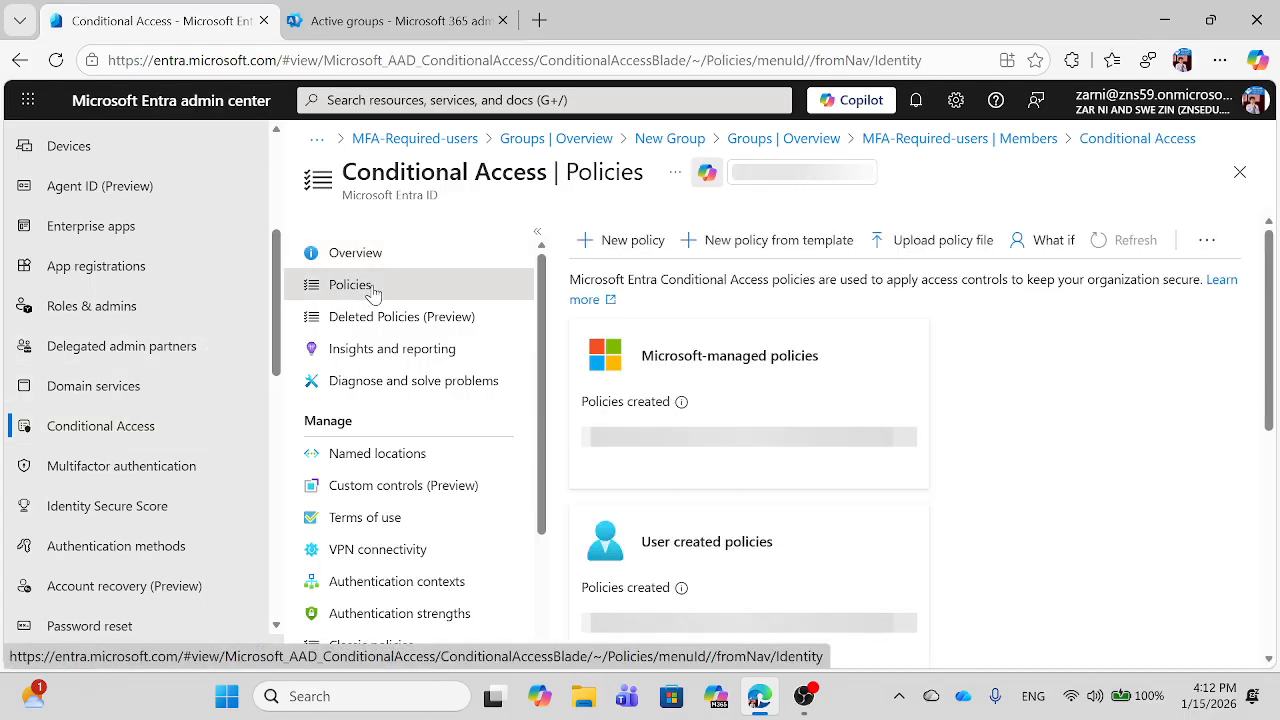
click(1270, 660)
click(1270, 661)
click(1270, 661)
click(1270, 661)
click(1270, 661)
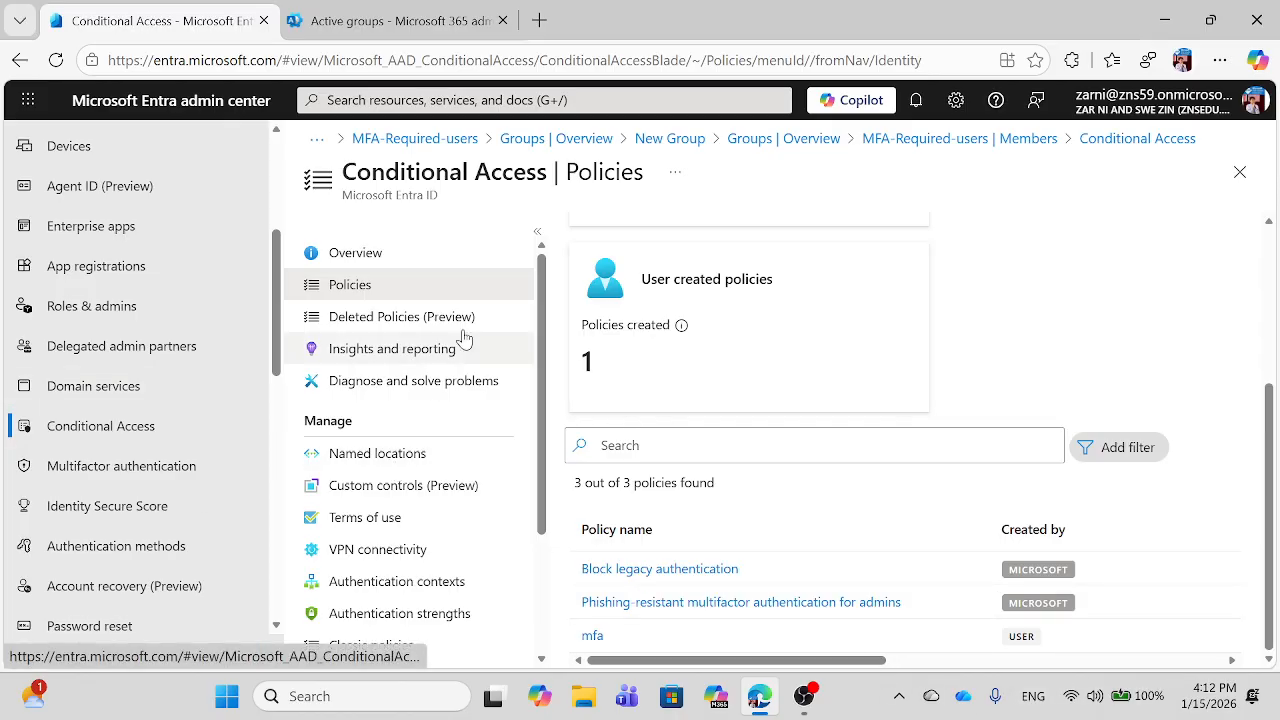
click(1272, 228)
click(1272, 228)
click(1272, 228)
click(1272, 228)
click(1268, 222)
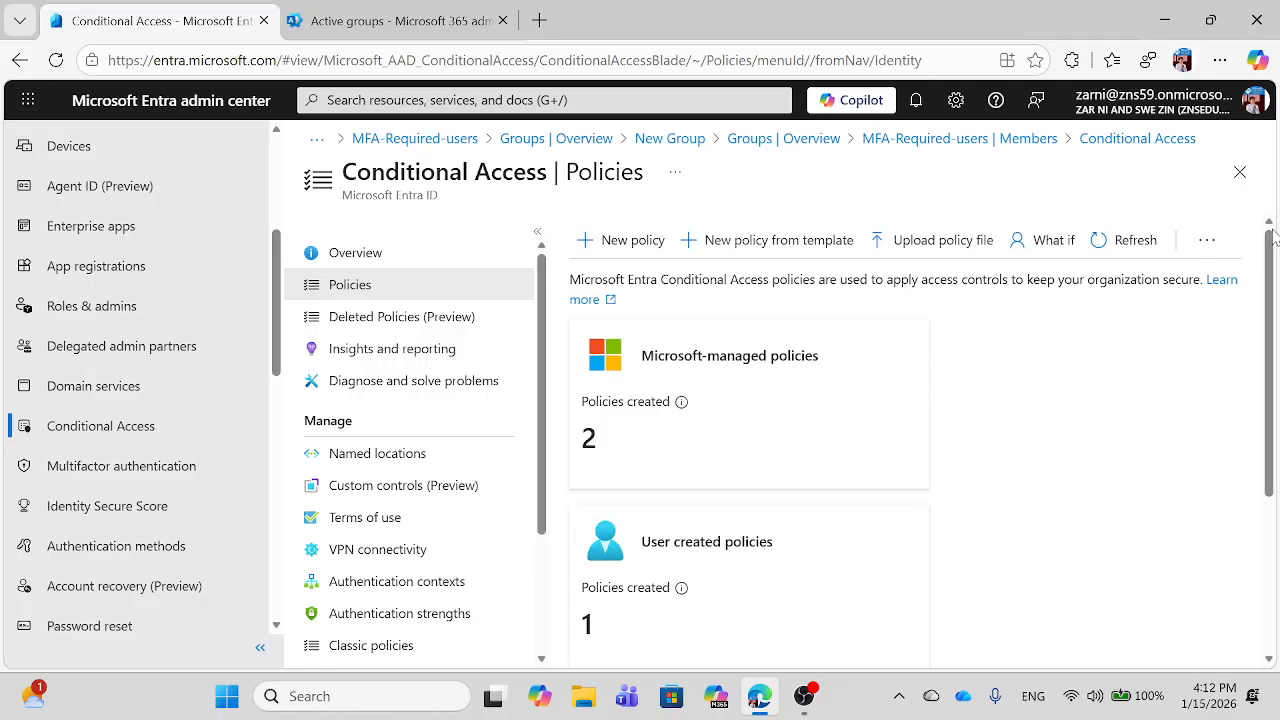
Step: Create a new Conditional Access policy named 'MFA policy'
click(612, 241)
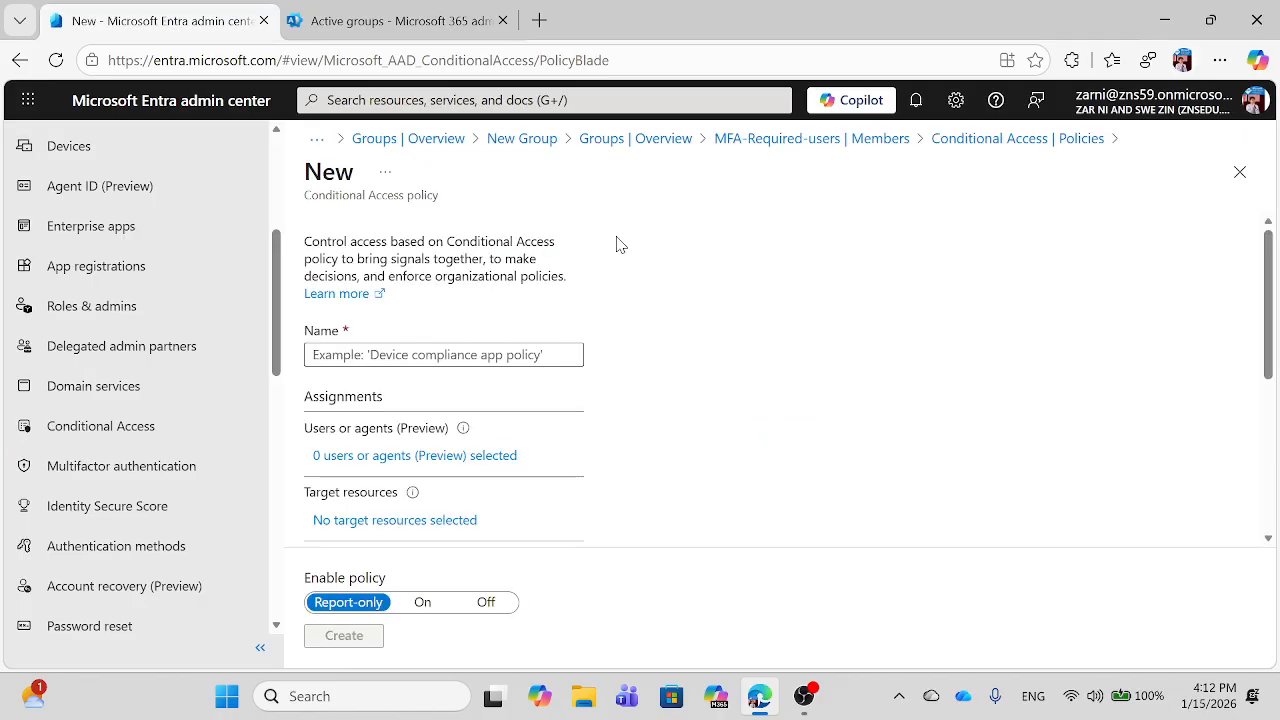
click(340, 353)
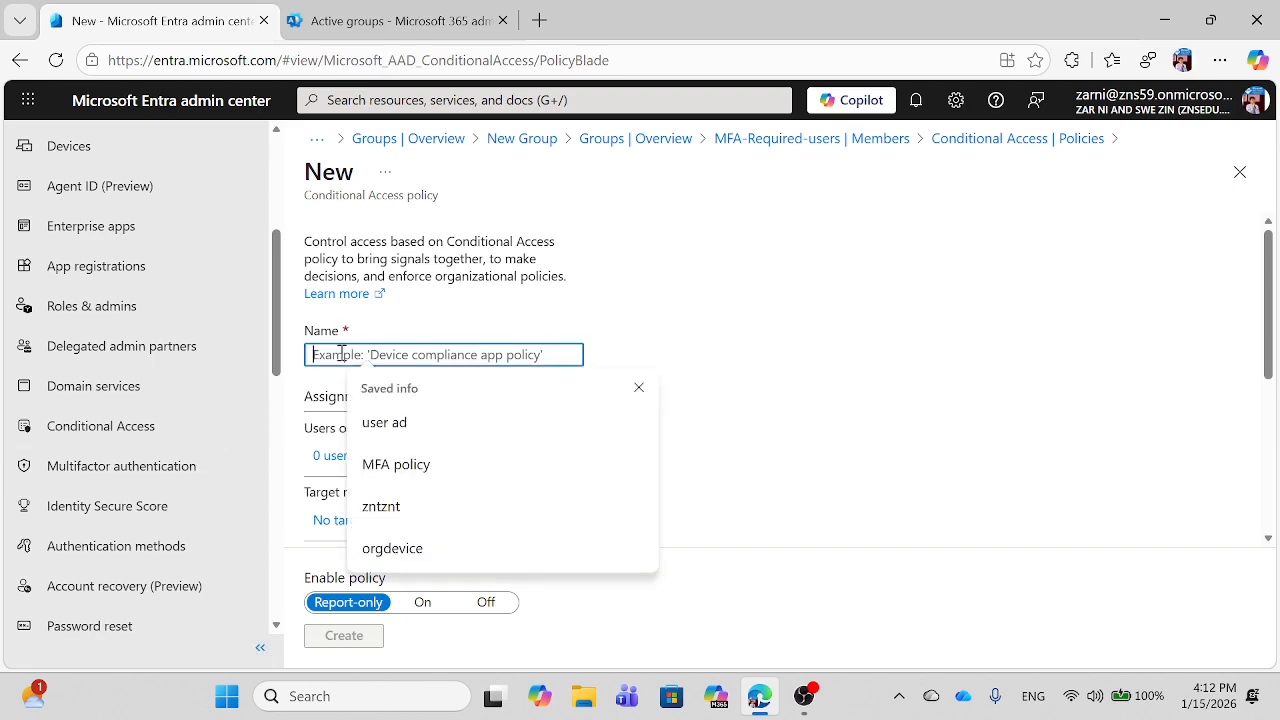
click(392, 465)
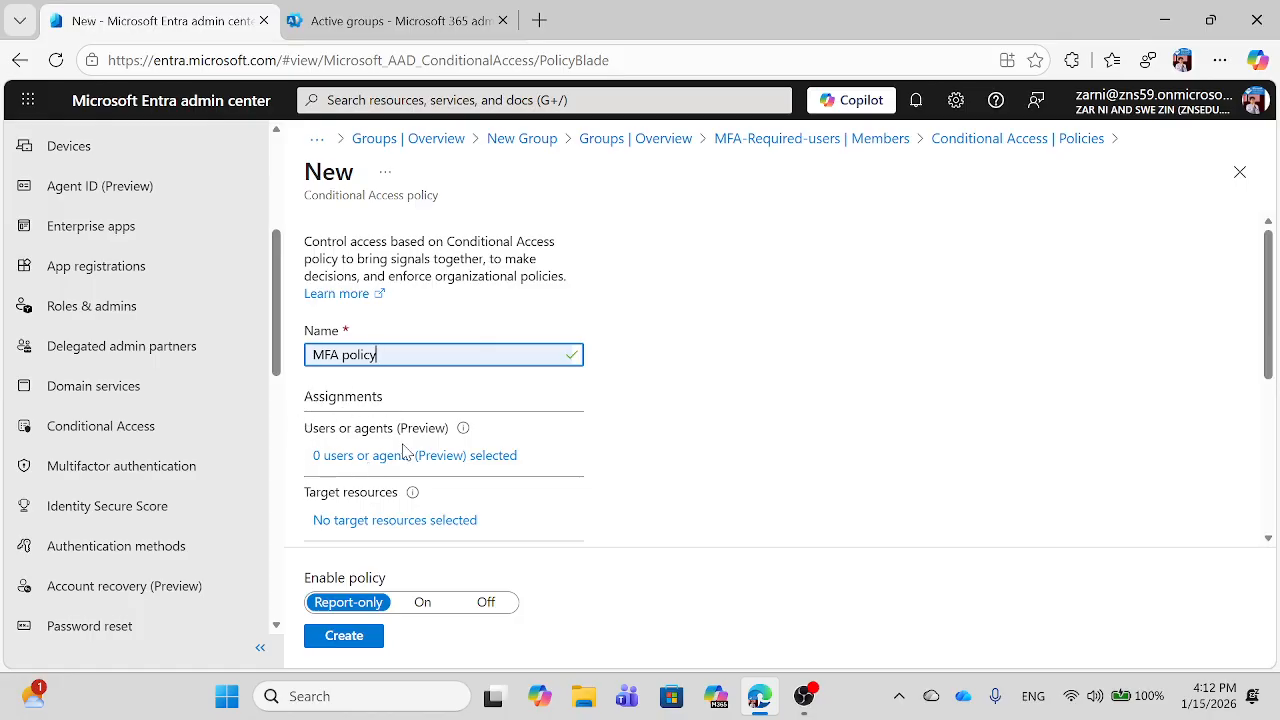
Step: Target the policy at selected users and groups, including Users and groups
click(345, 458)
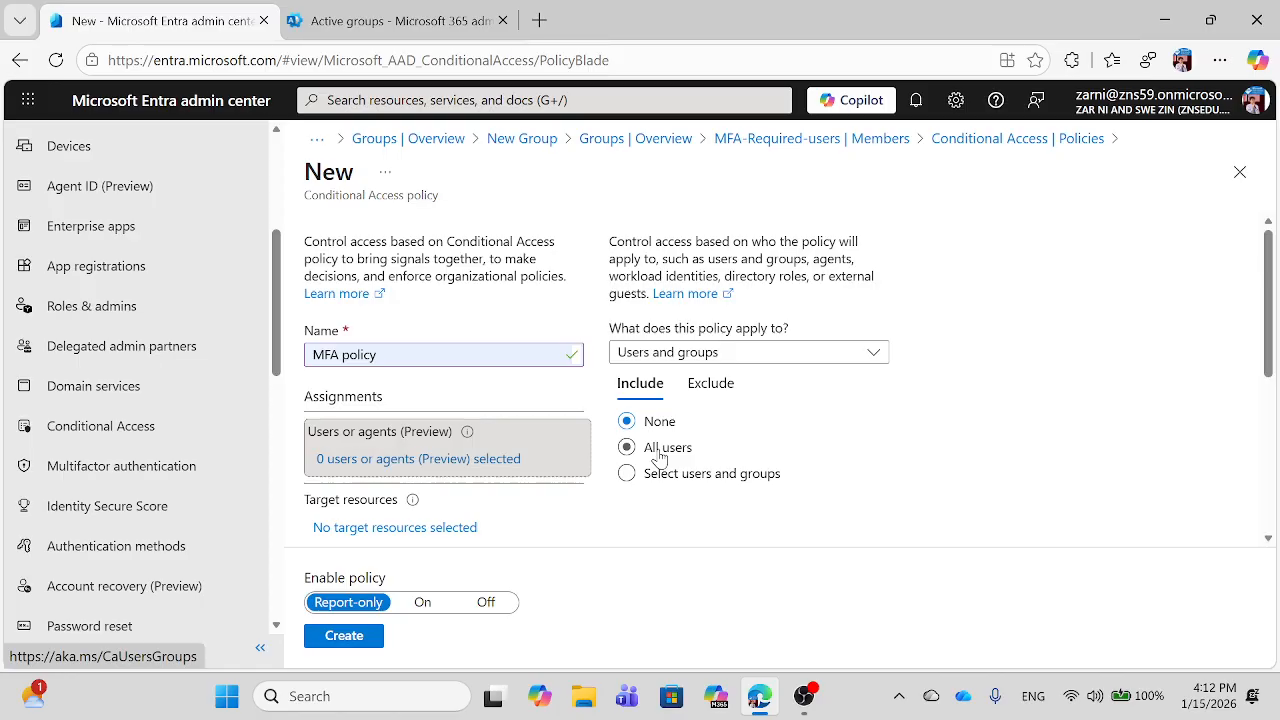
click(626, 476)
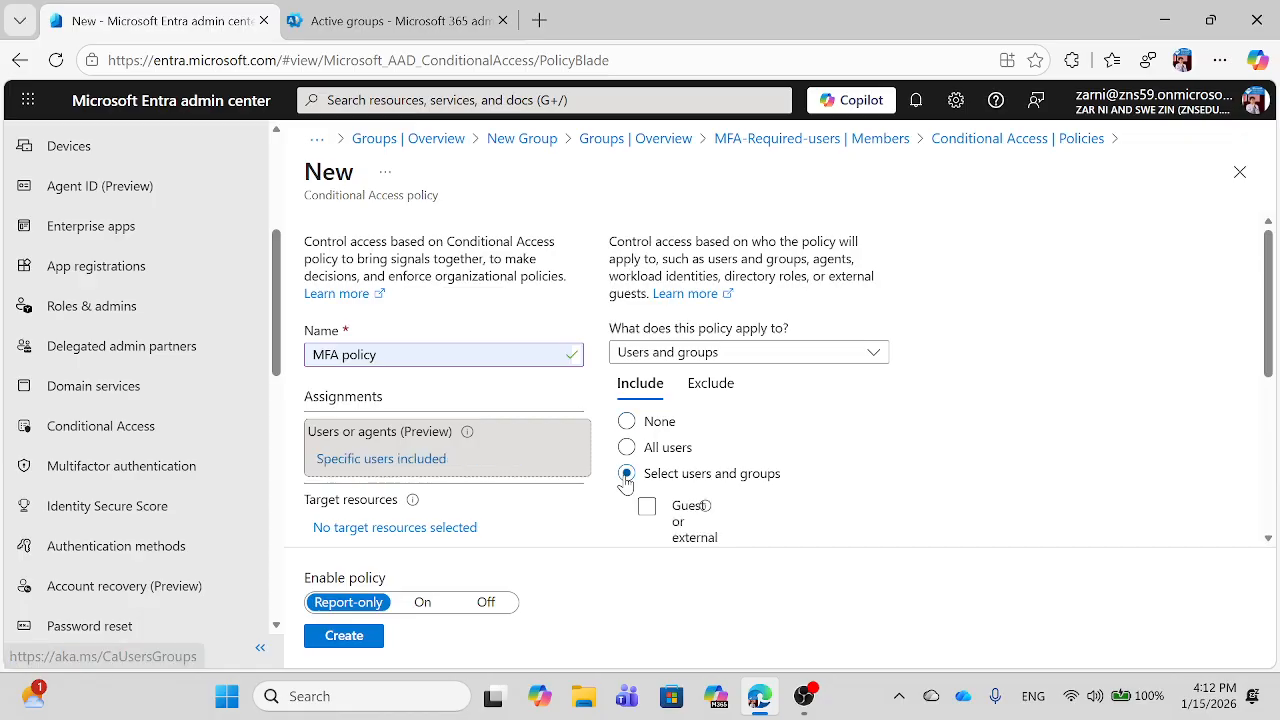
click(1267, 539)
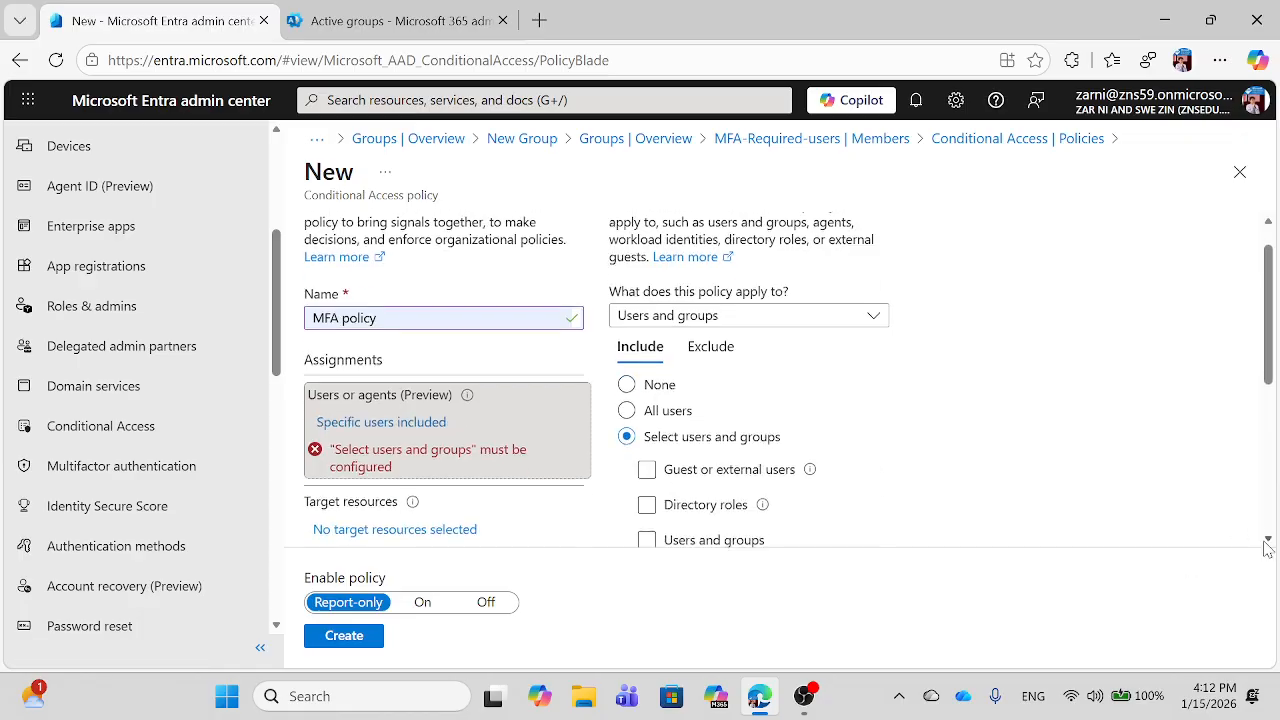
scroll(1267, 545, down, 3)
click(647, 422)
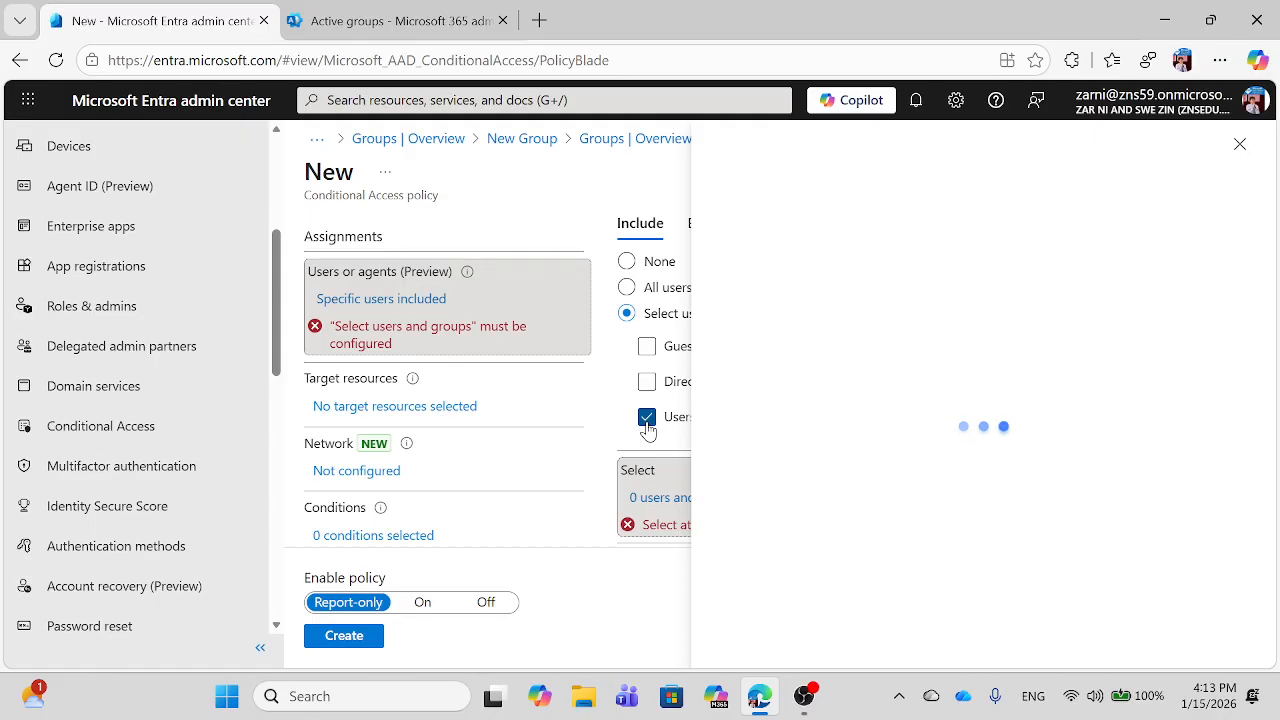
click(449, 60)
key(Escape)
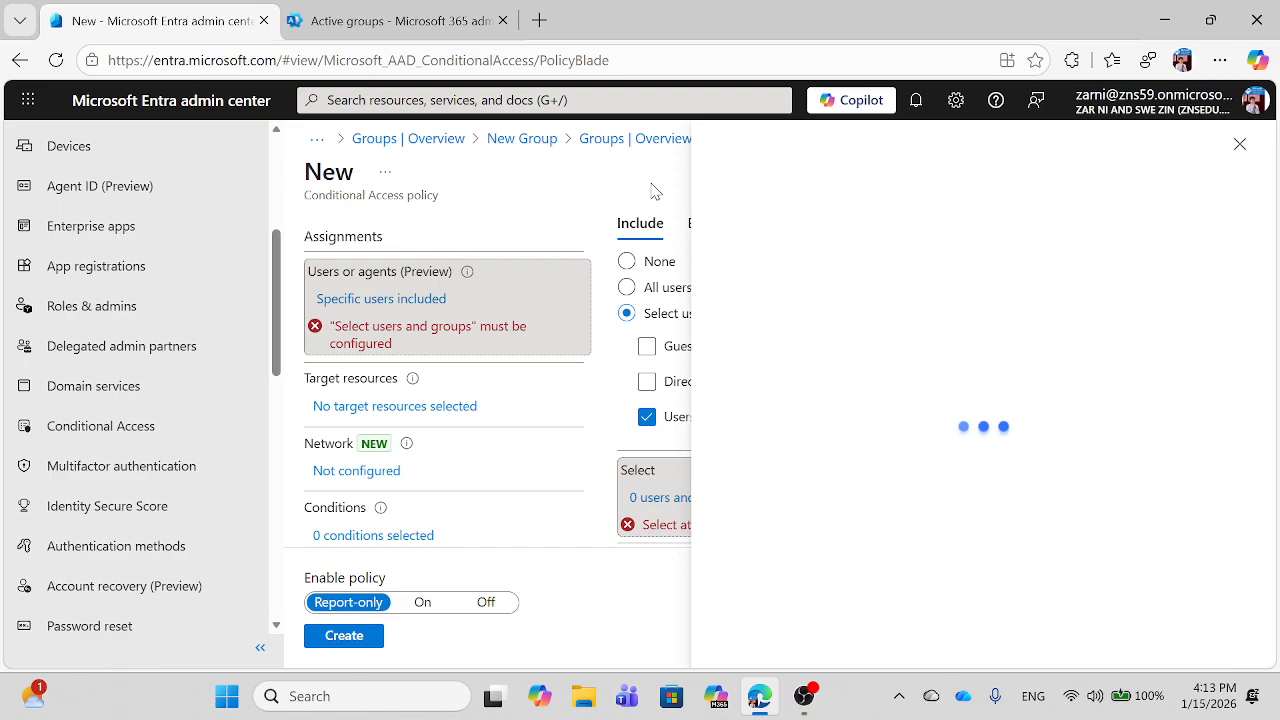
Step: Close the stuck user picker, reset Include to None, and reload the policy page
click(1240, 144)
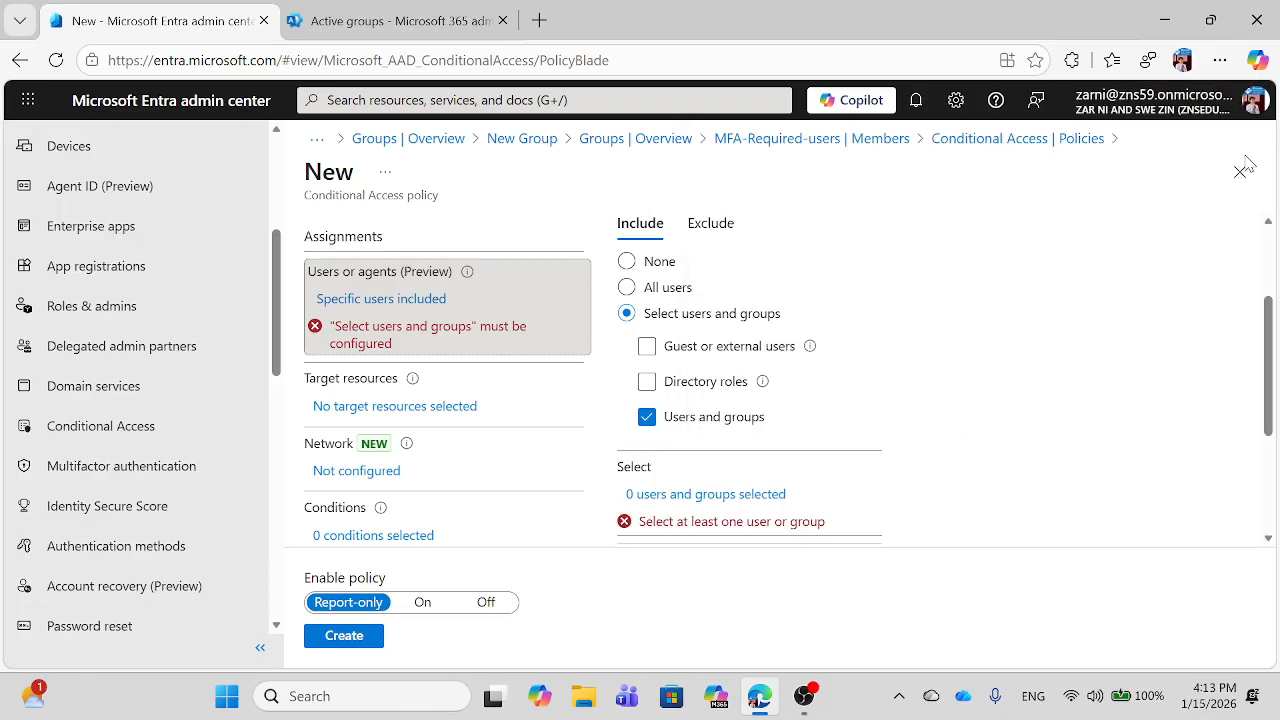
click(658, 498)
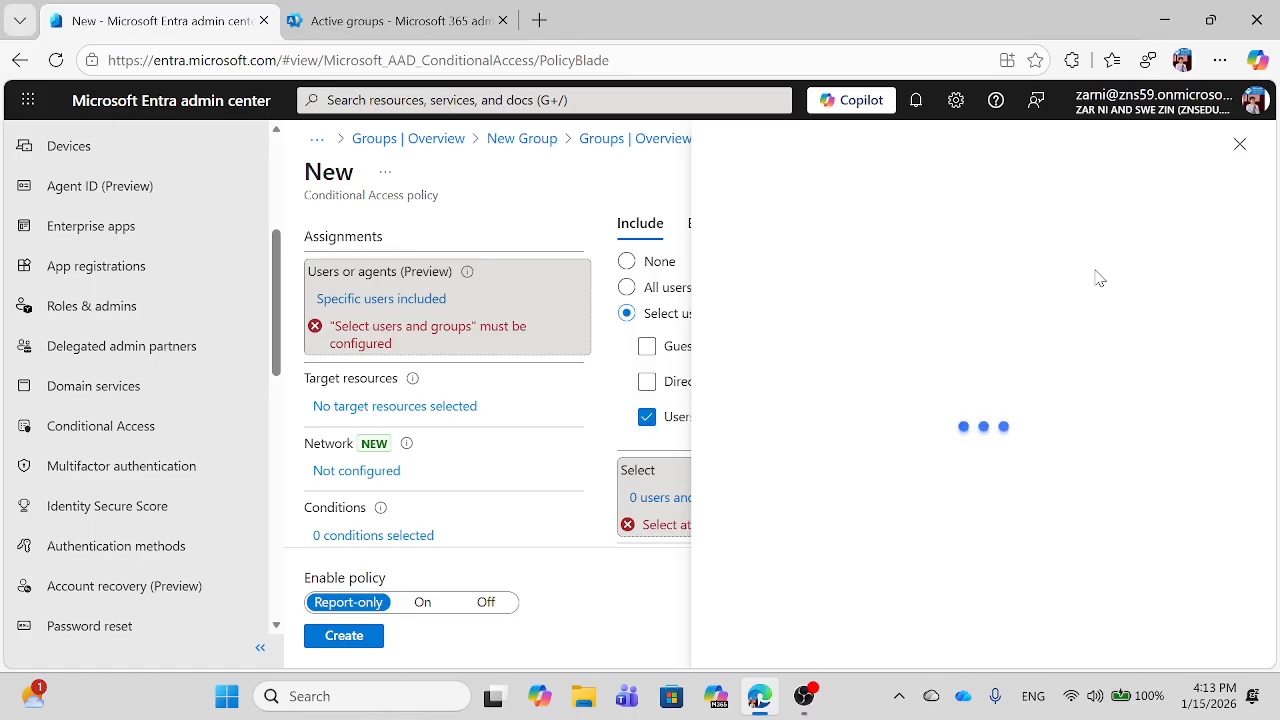
click(1249, 158)
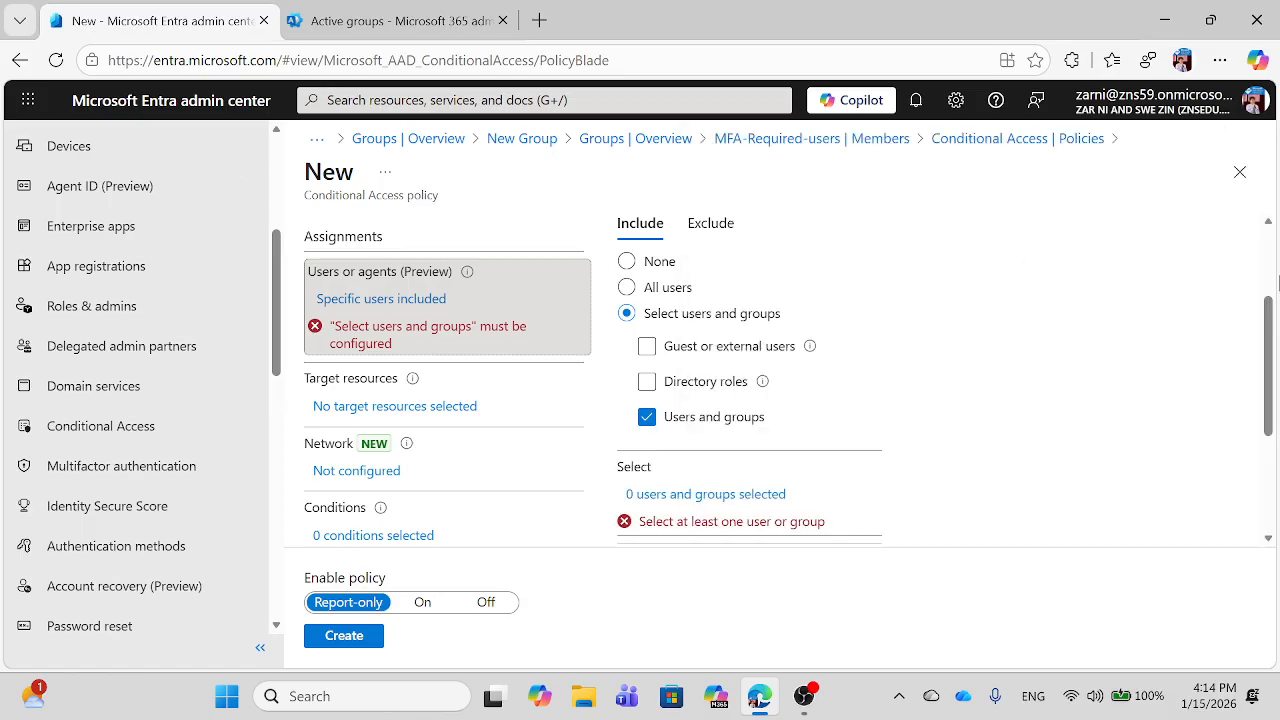
scroll(1266, 228, up, 2)
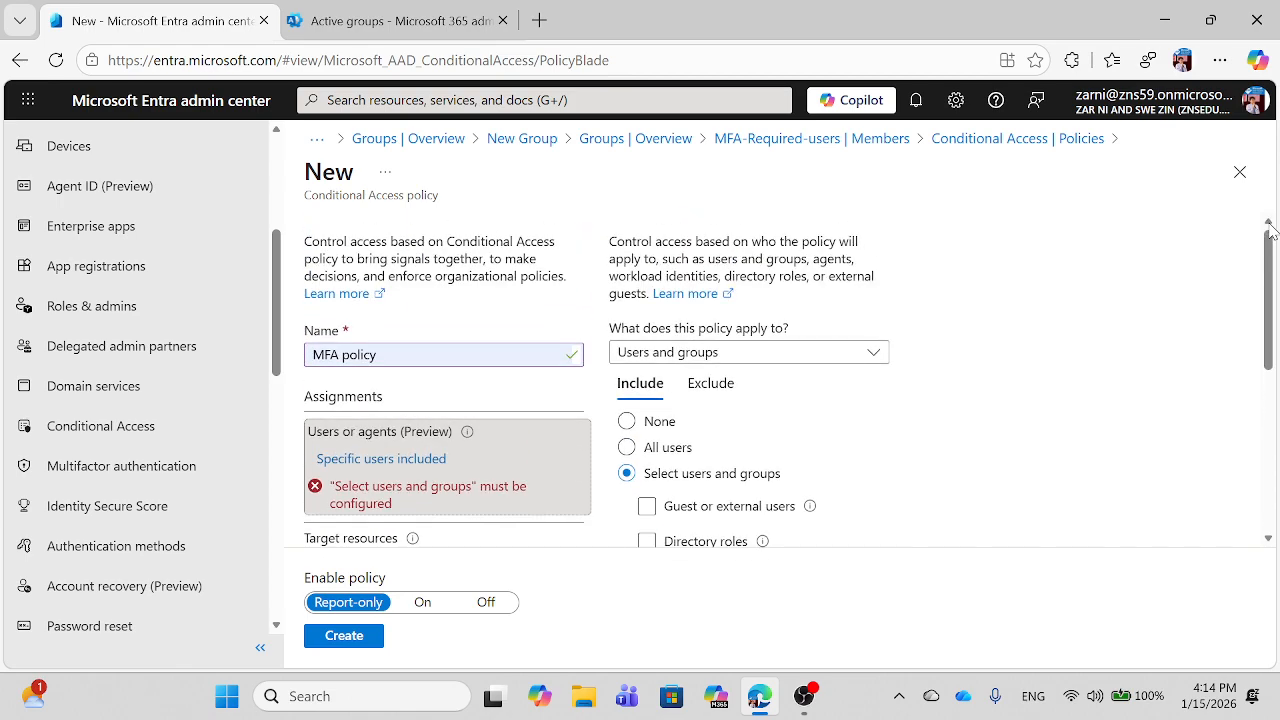
click(627, 421)
click(57, 60)
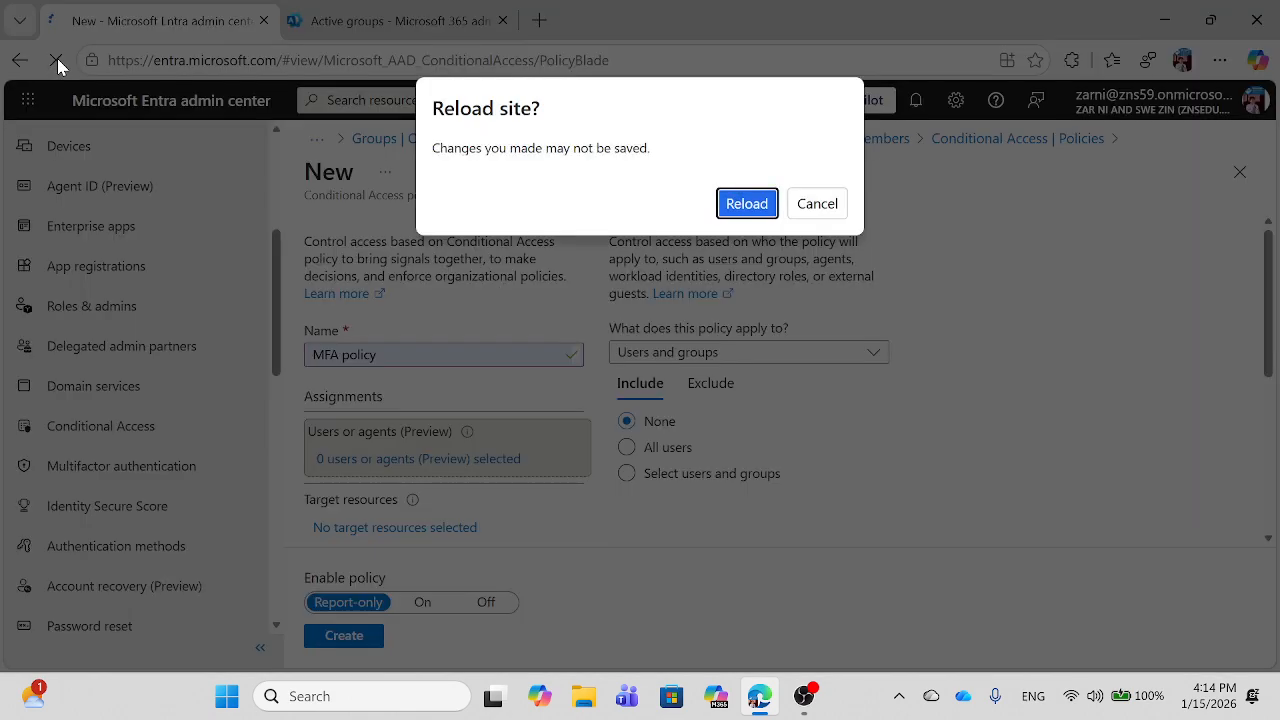
Step: Discard unsaved changes on reload and name the new policy 'mfa'
click(742, 206)
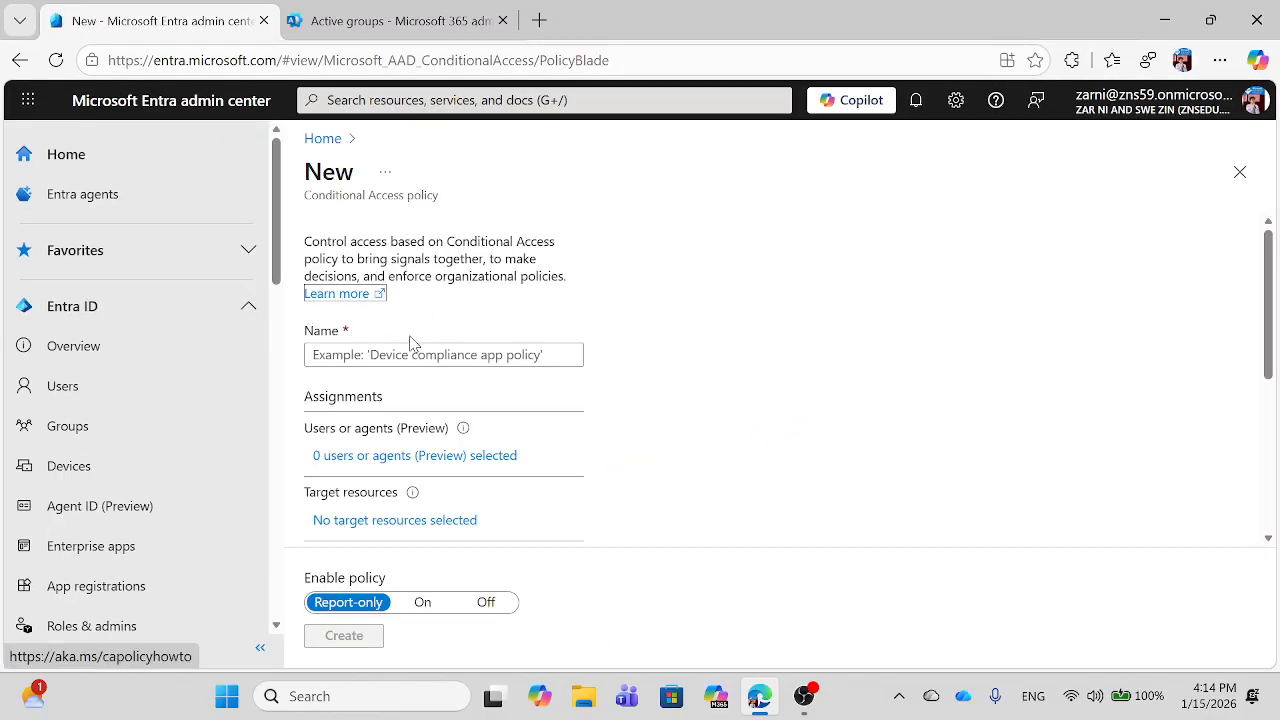
click(371, 352)
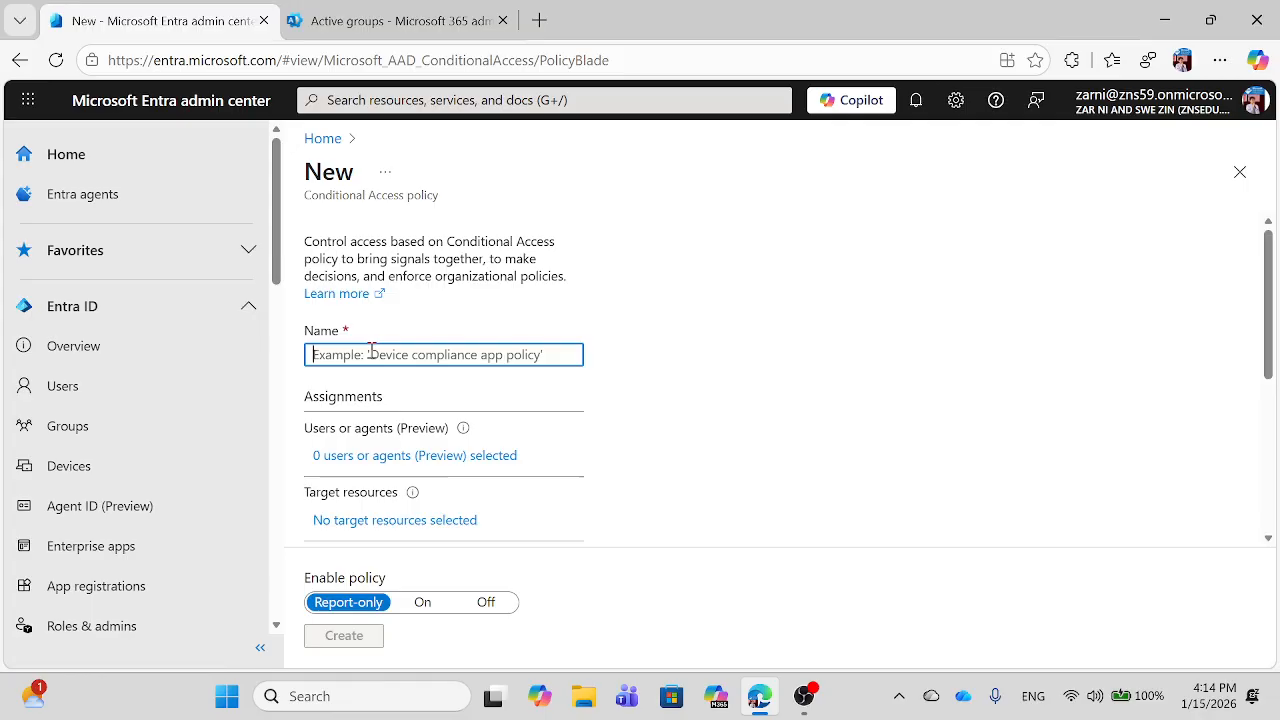
text(mfa)
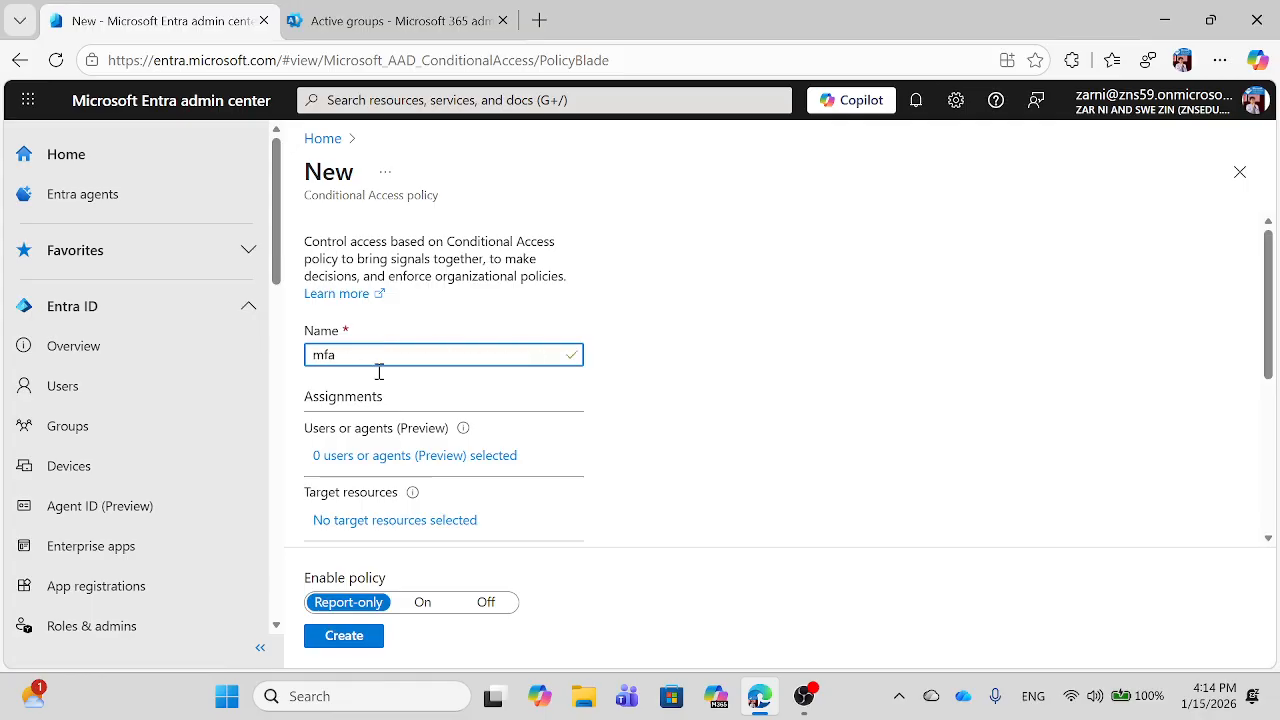
Step: Include the MFA-Required-users group in the policy's users, found by searching 'mfa'
click(390, 460)
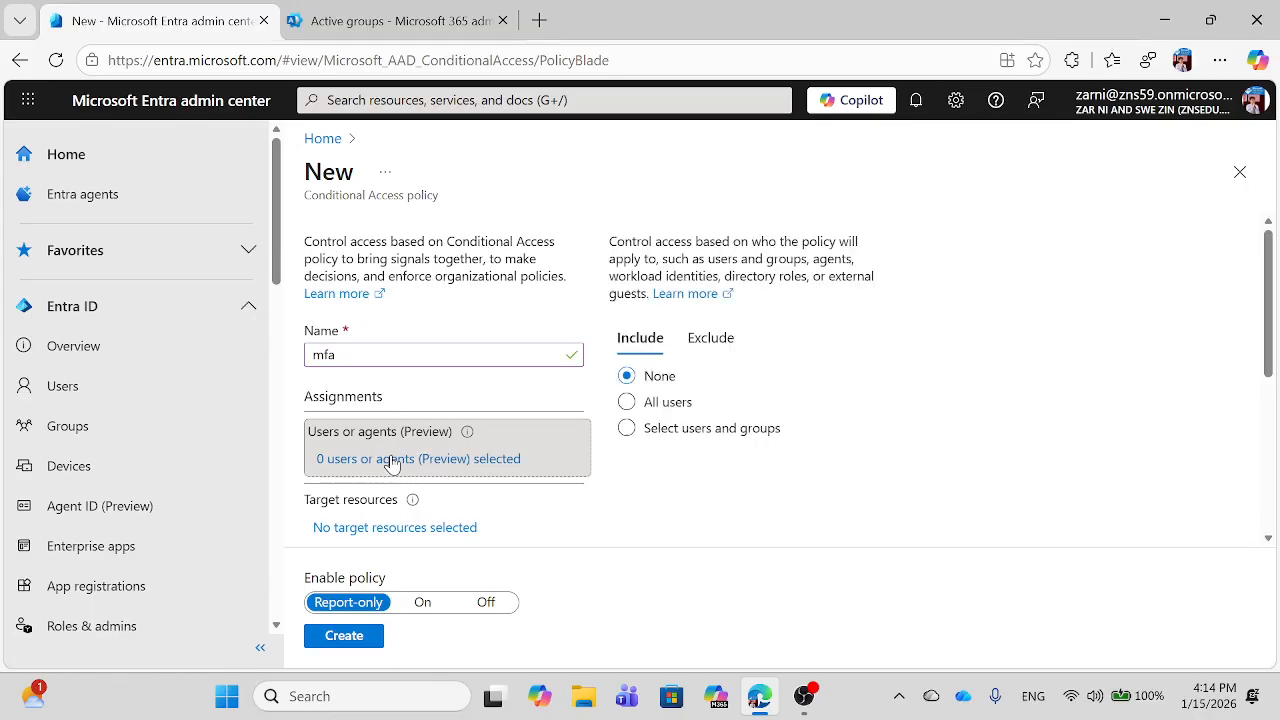
click(629, 476)
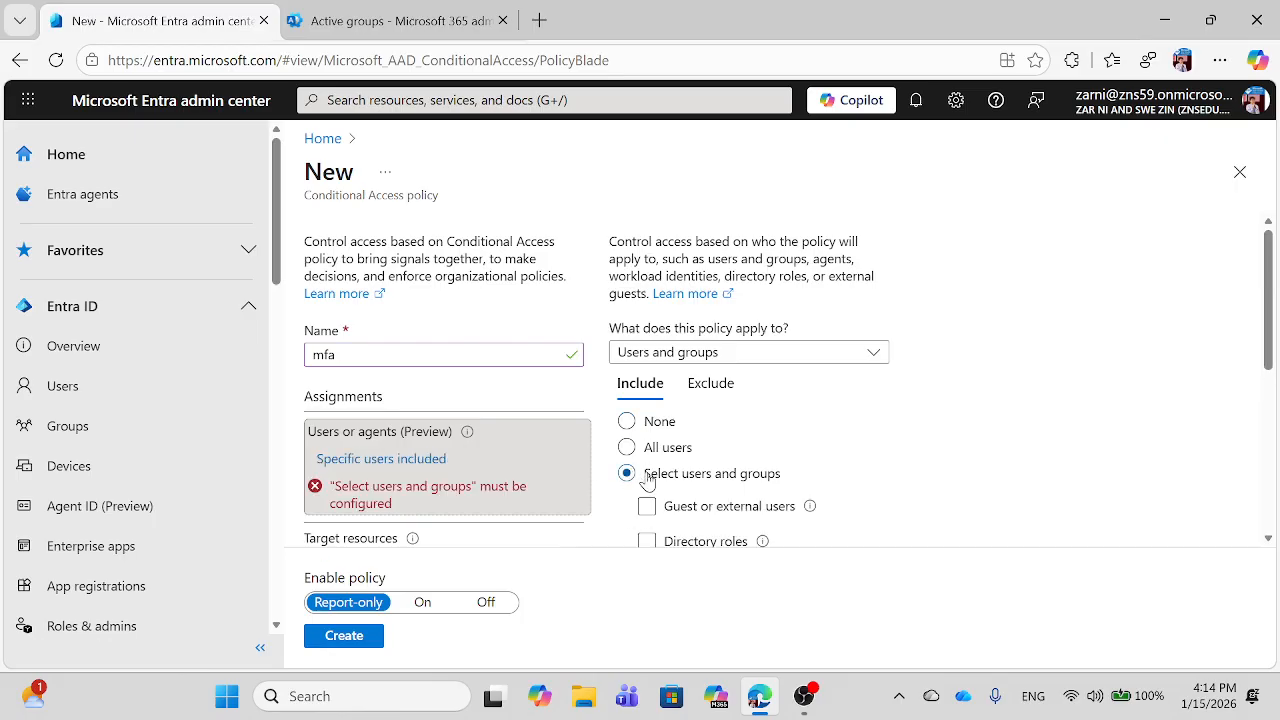
scroll(1272, 540, down, 1)
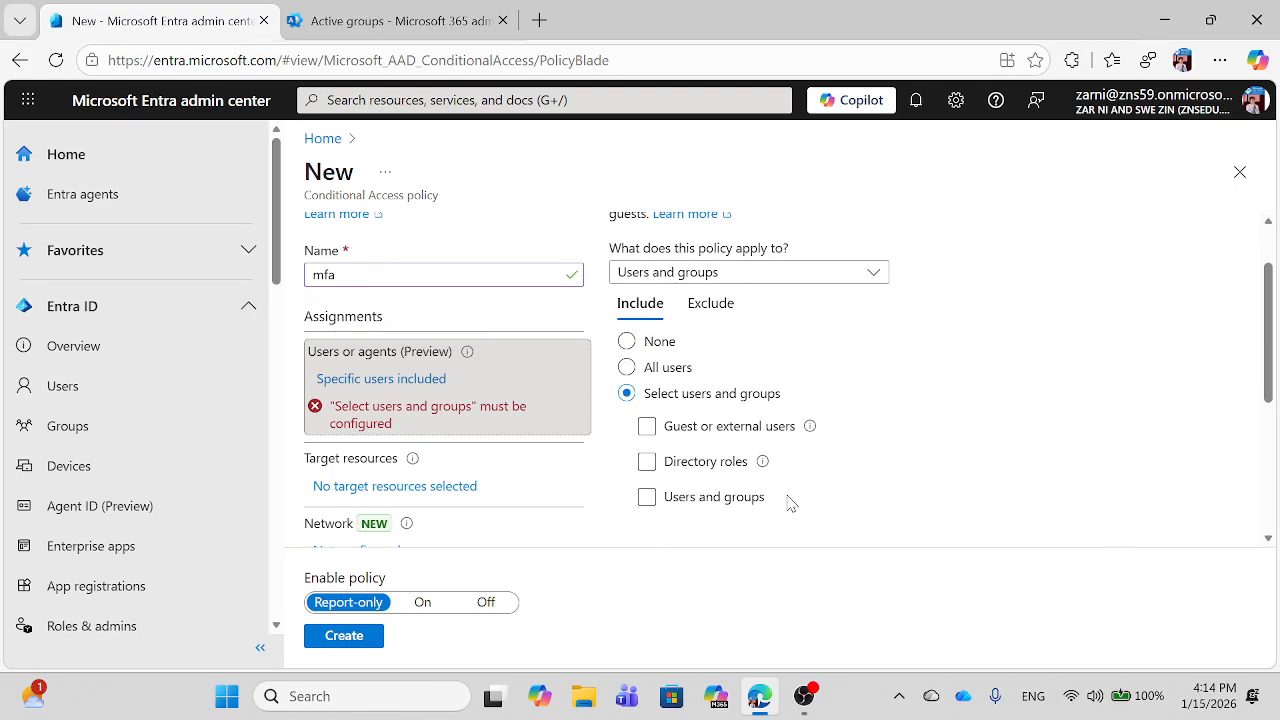
click(647, 496)
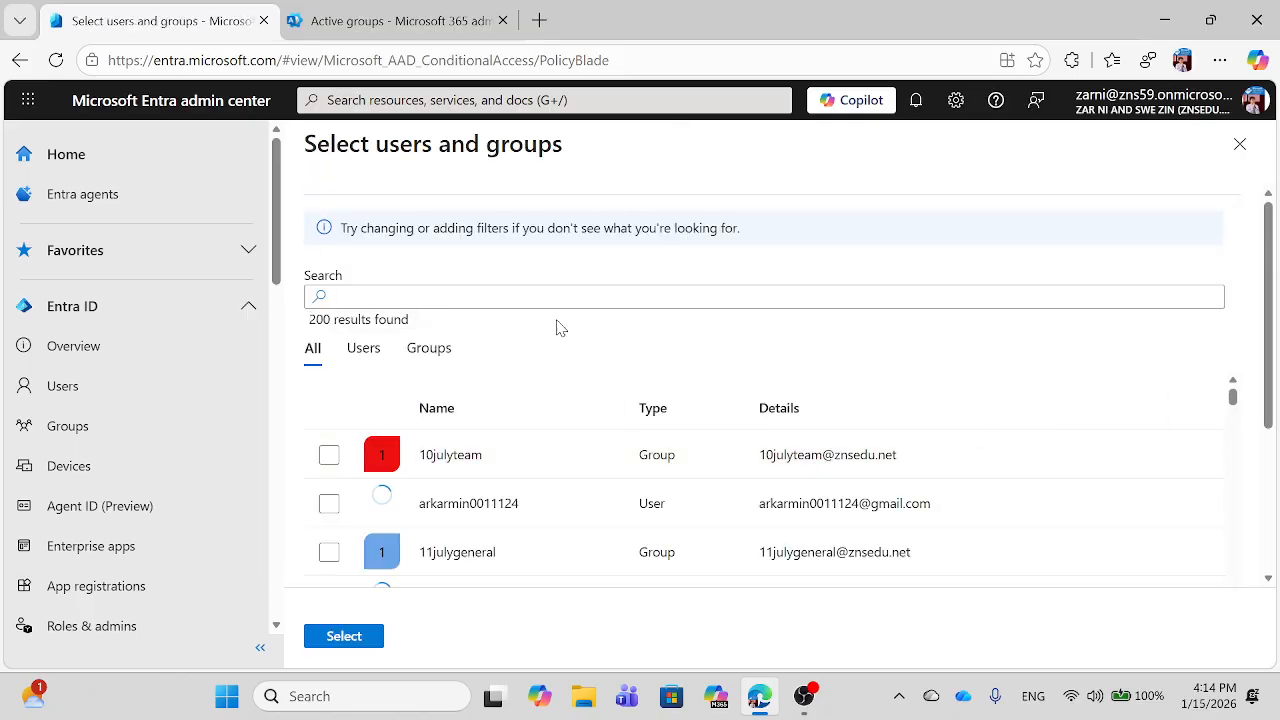
click(500, 289)
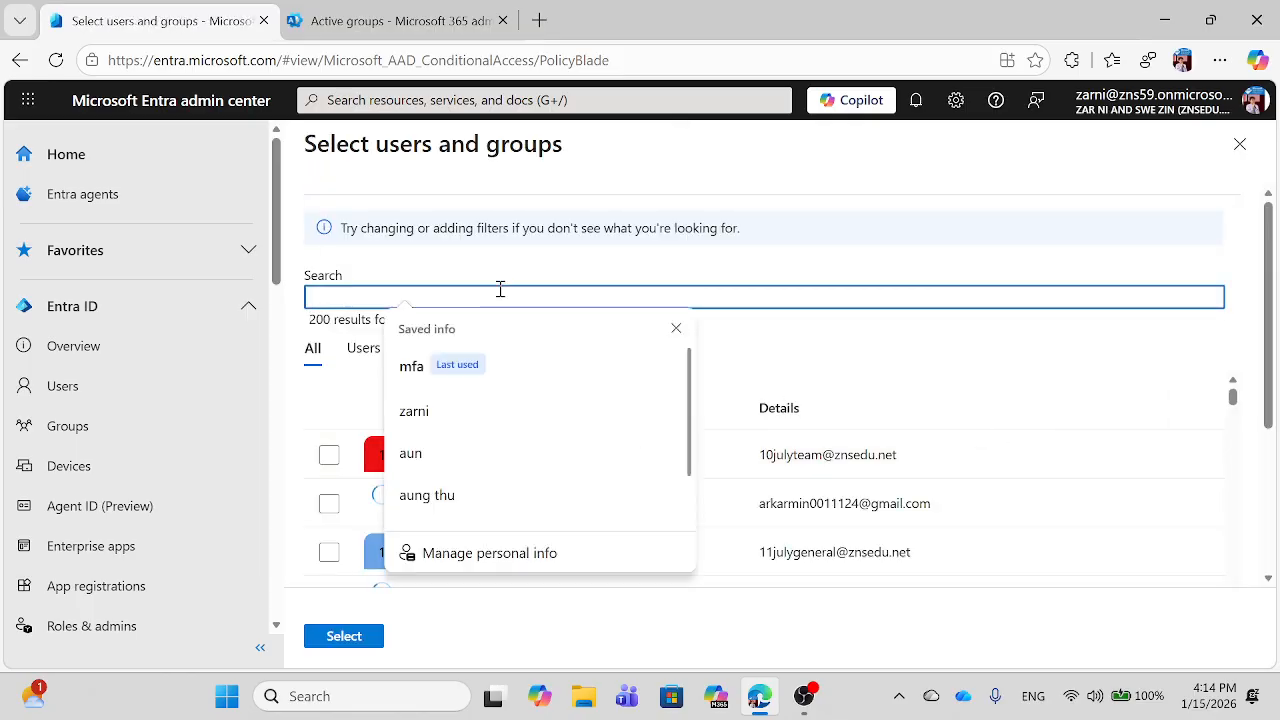
text(mfa)
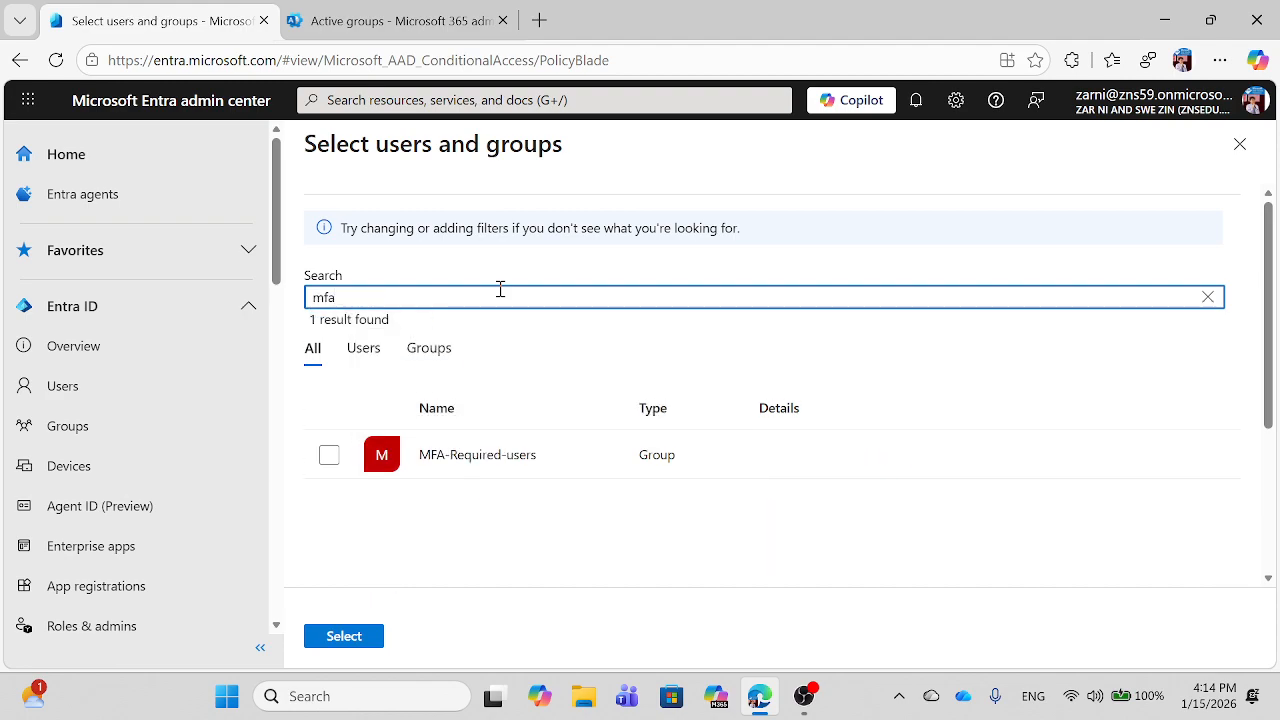
click(329, 456)
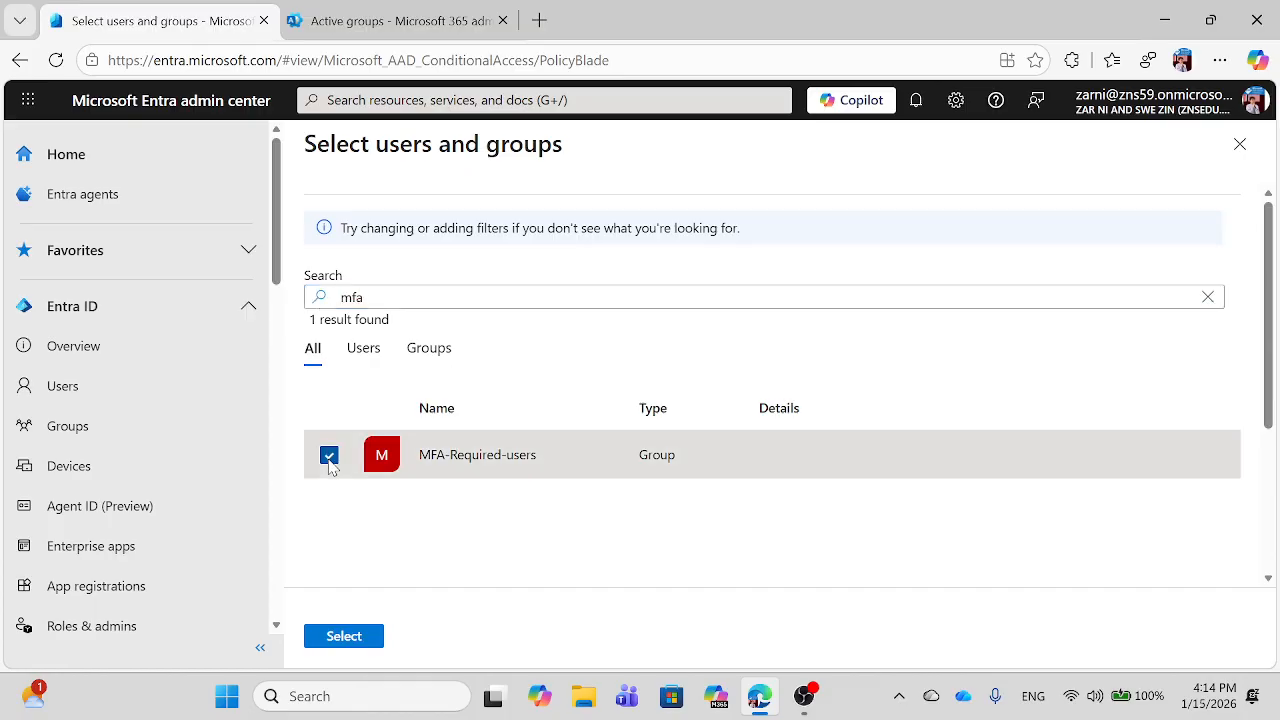
click(343, 640)
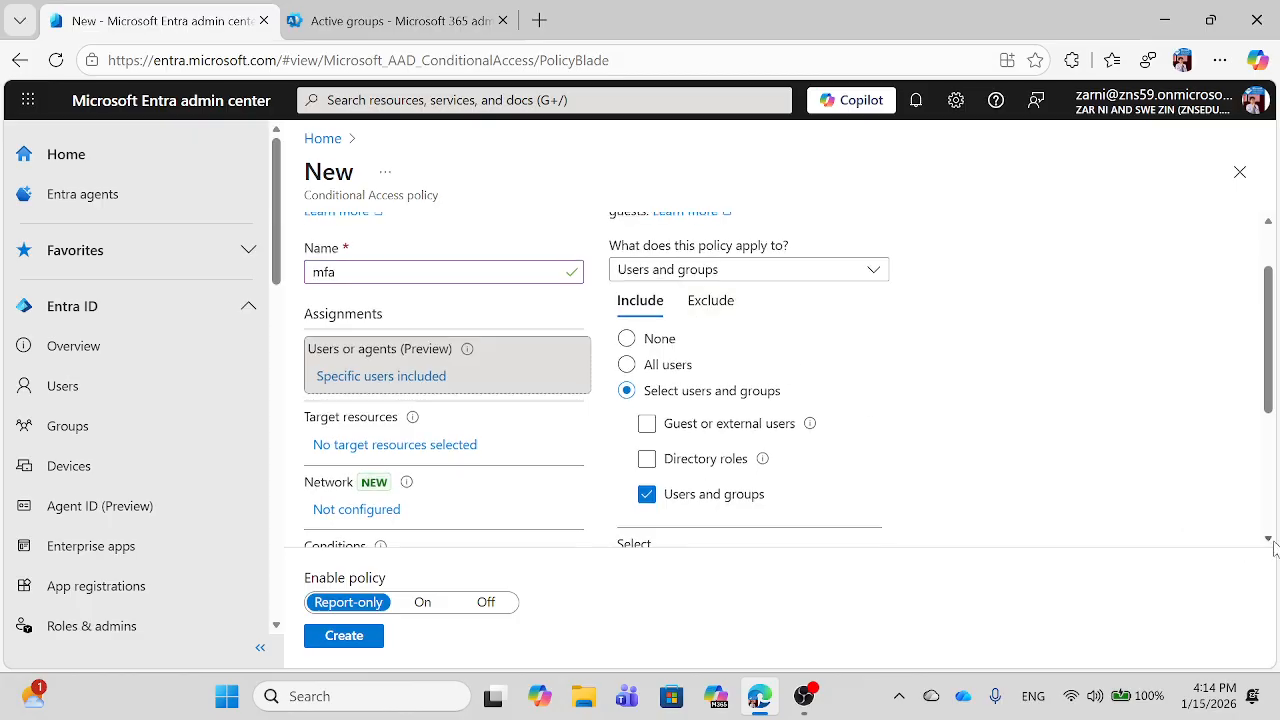
Step: Set the policy's target resources to All resources
scroll(1270, 540, down, 1)
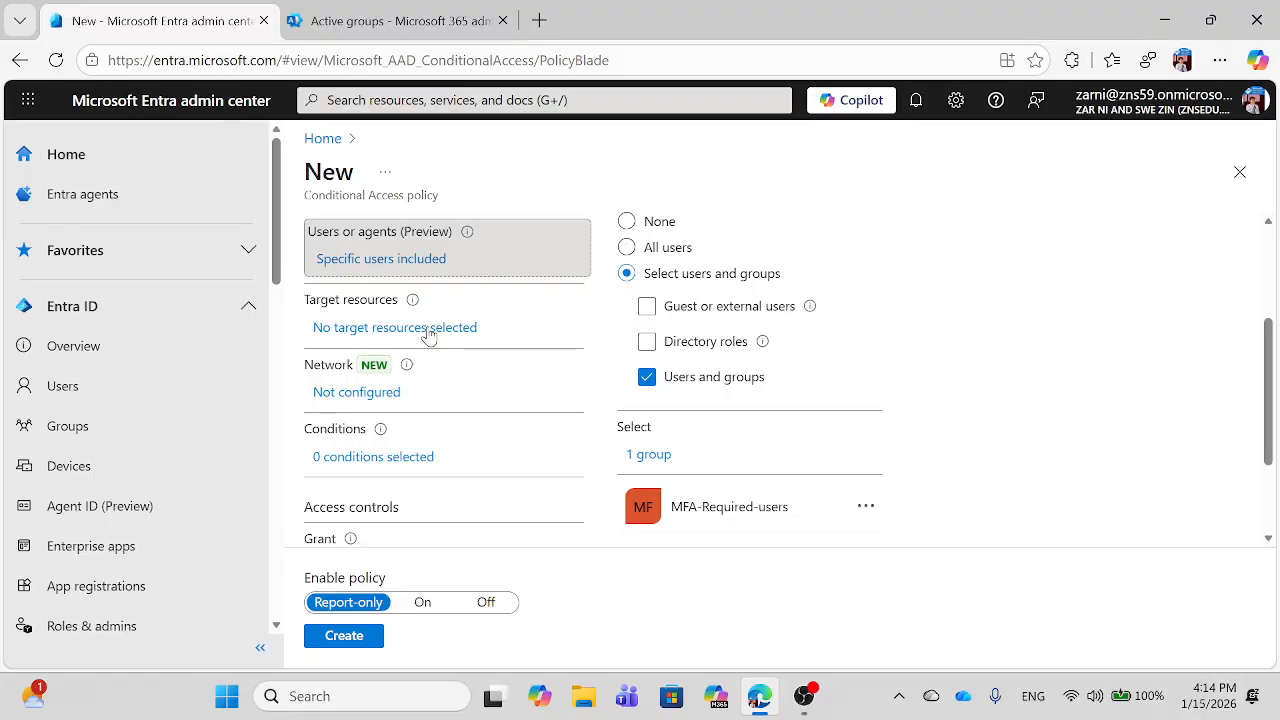
click(428, 328)
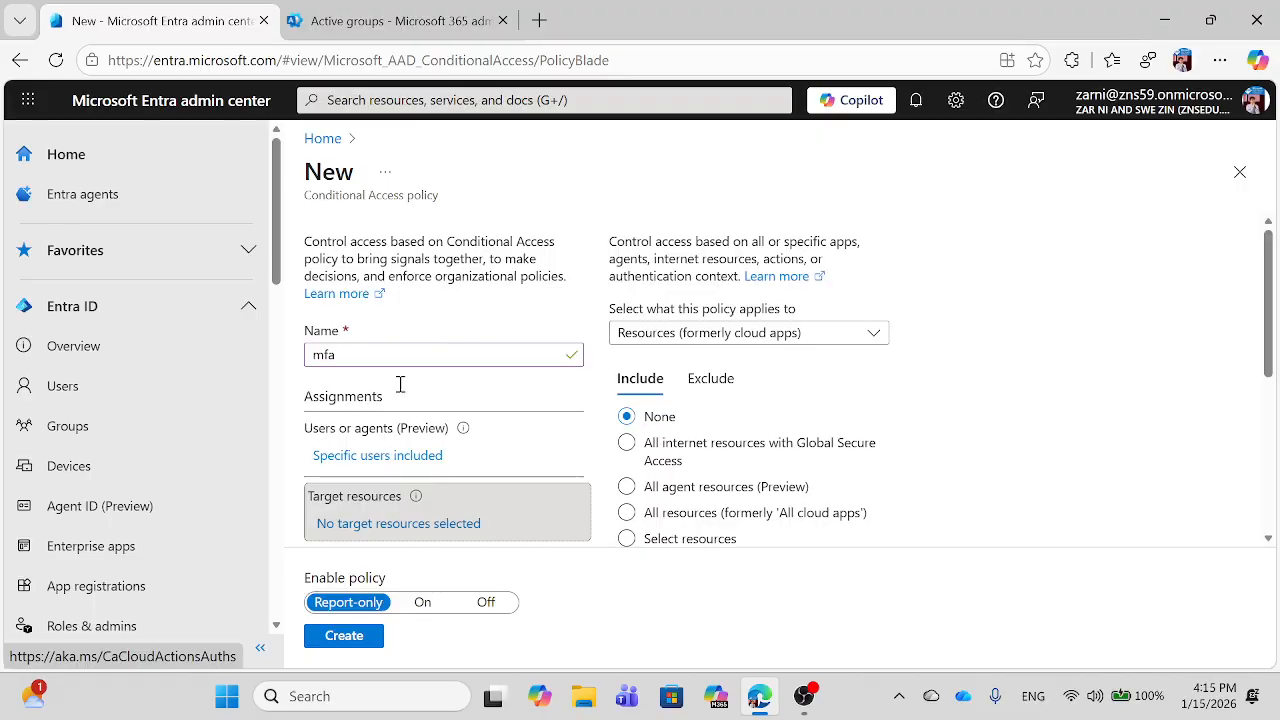
click(800, 525)
click(628, 514)
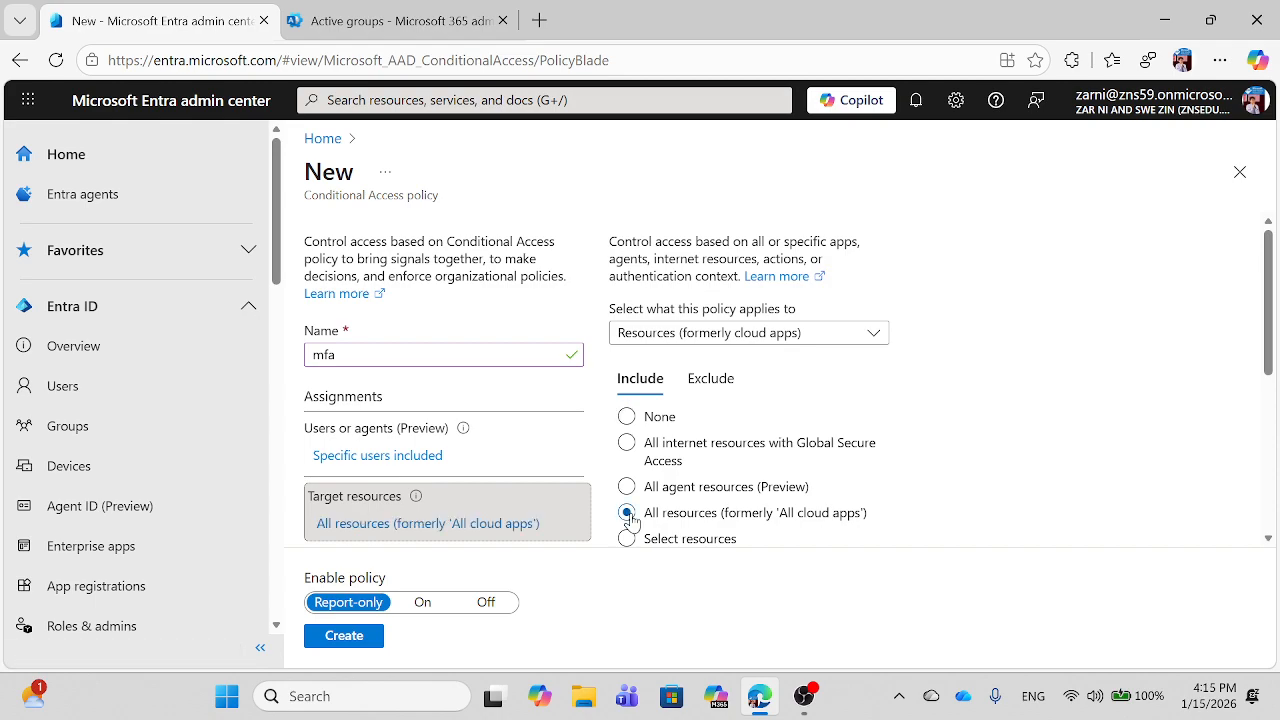
Step: Scroll down to Access controls and open the Grant settings
click(1268, 541)
click(1268, 541)
click(1268, 541)
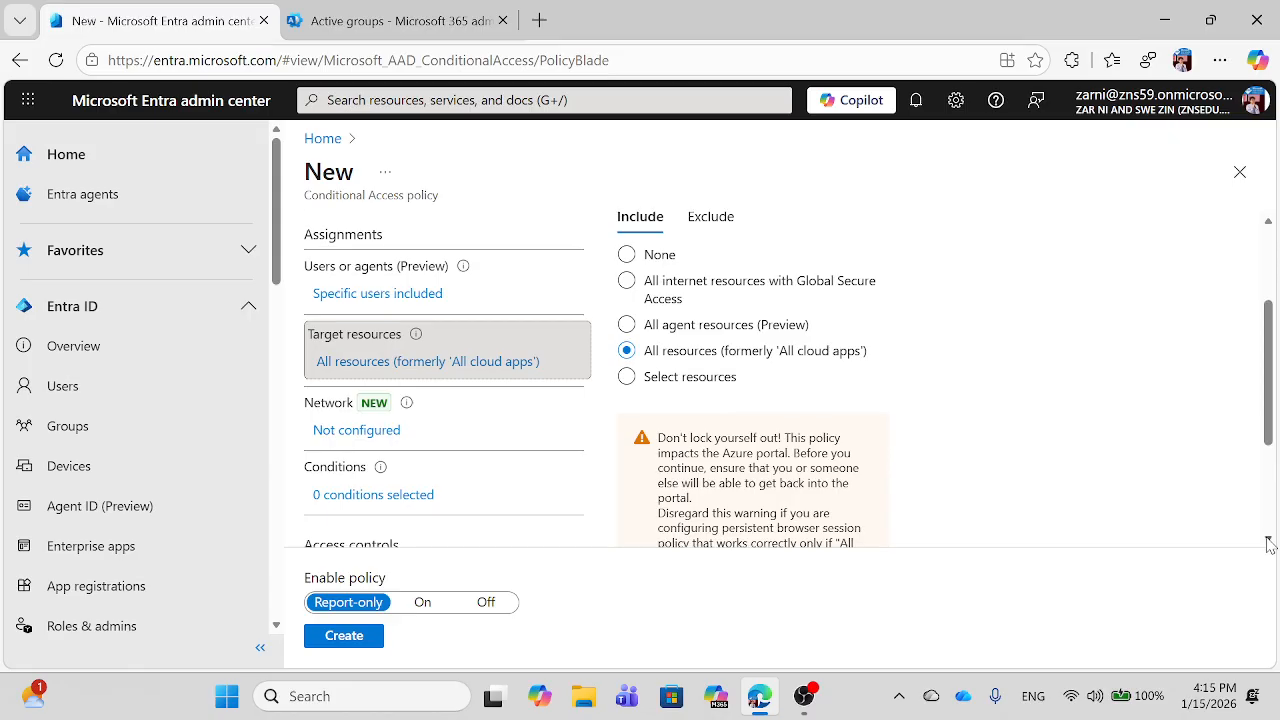
click(1268, 541)
click(1268, 541)
click(1268, 541)
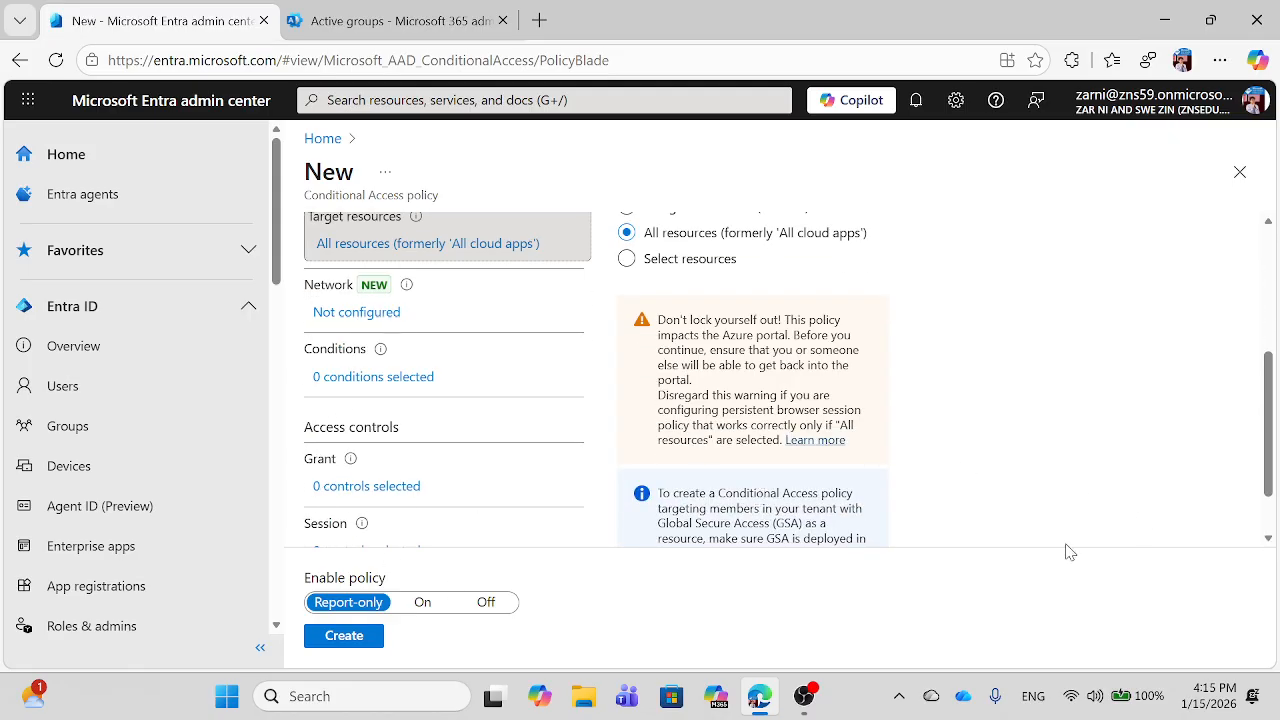
click(348, 490)
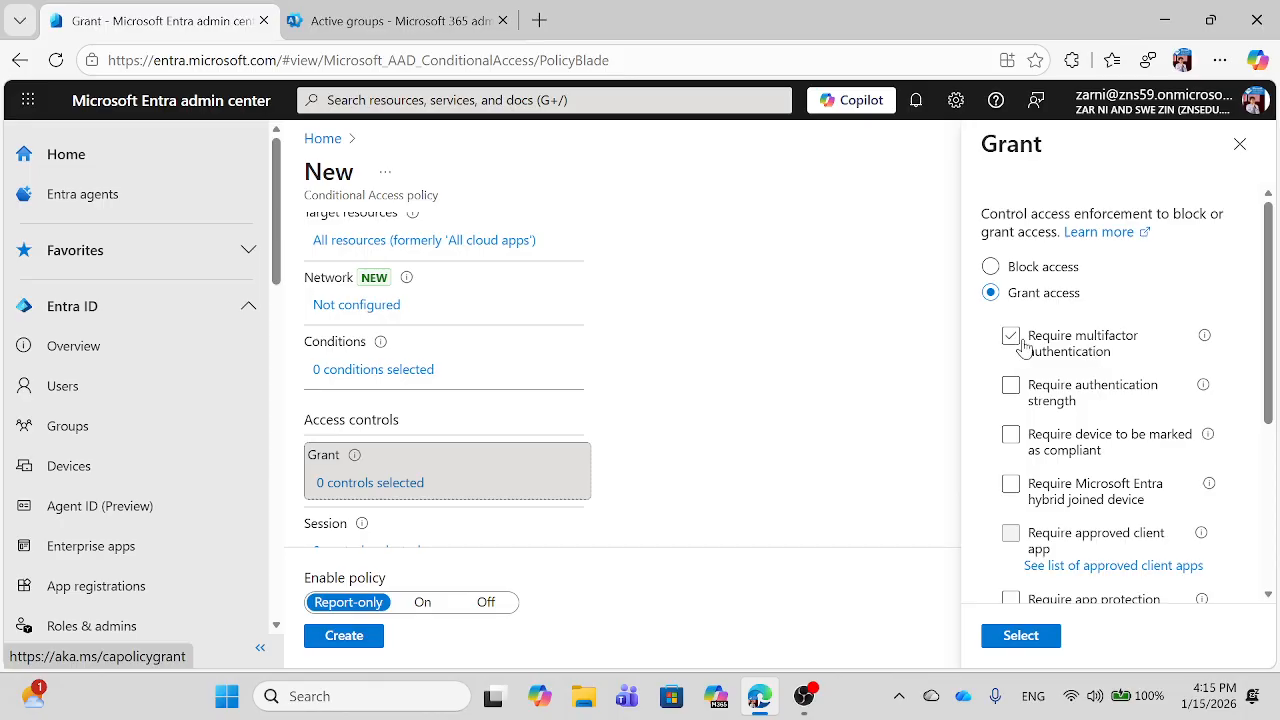
Step: Require multifactor authentication as the grant control and set Enable policy to On
click(1011, 338)
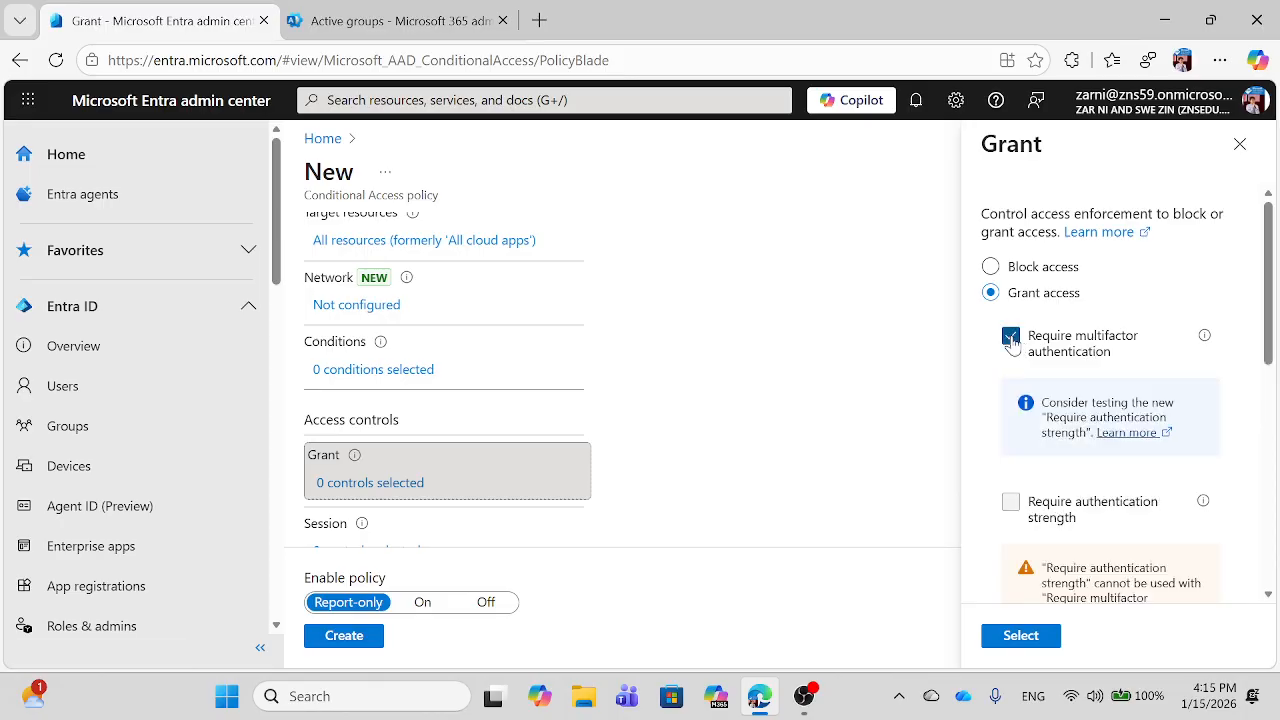
click(1005, 638)
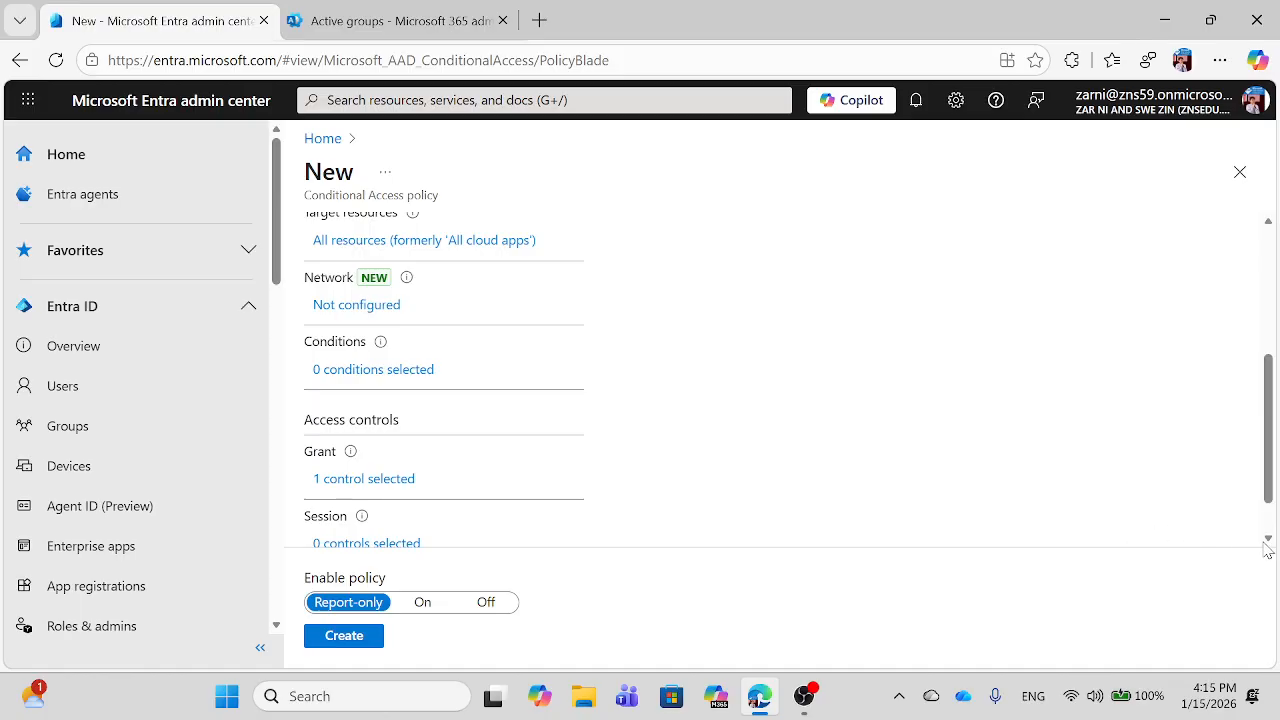
click(1268, 541)
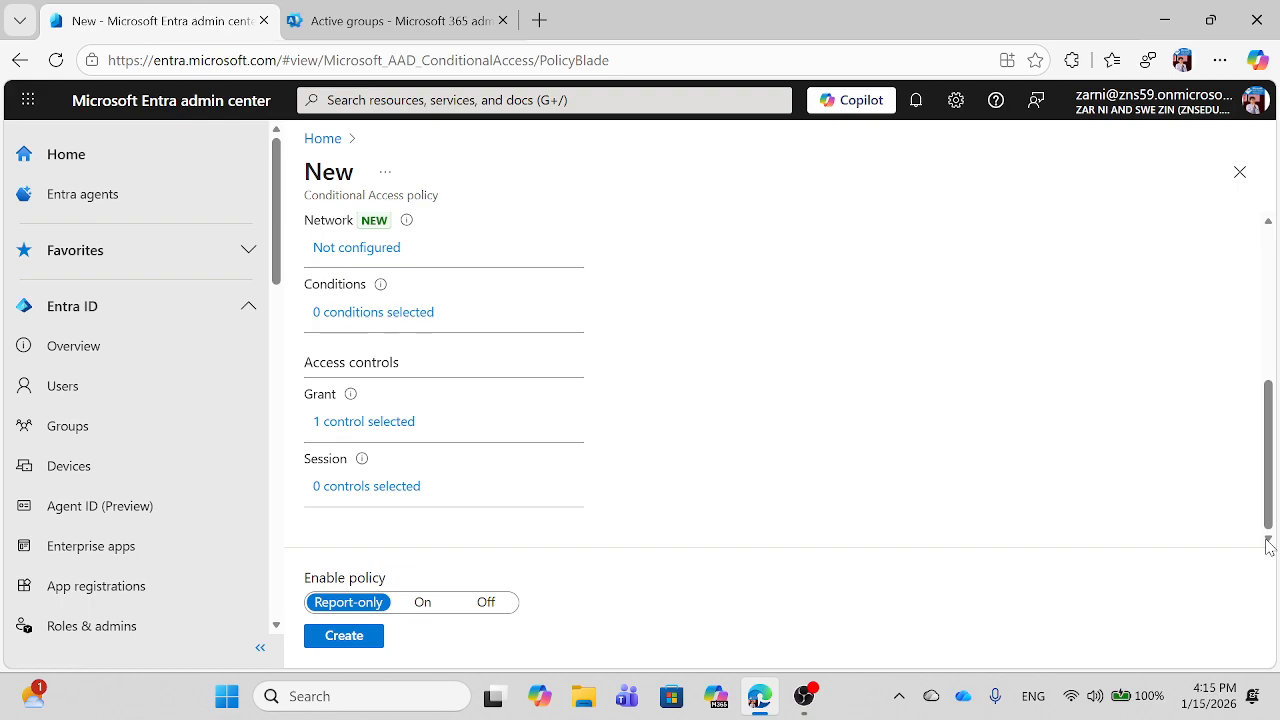
click(423, 604)
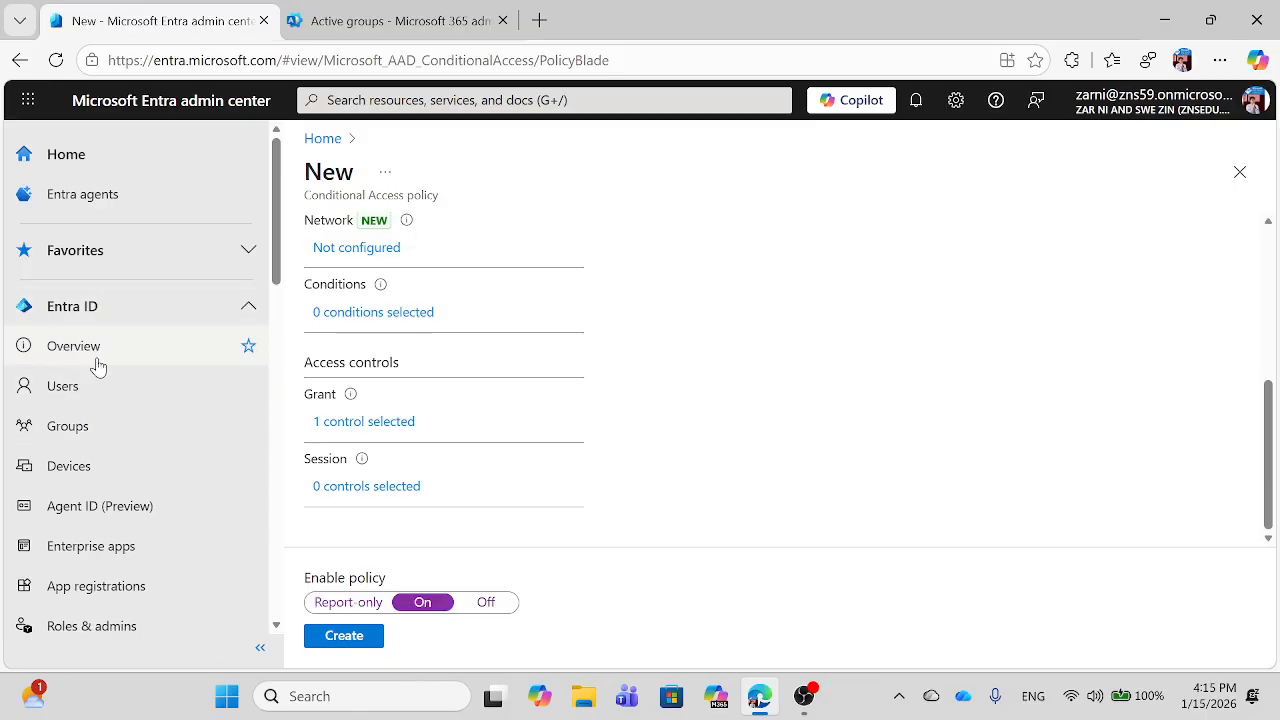
Step: Search 'mfa' in Groups, view MFA-Required-users members, then return to the Microsoft 365 admin center
click(86, 438)
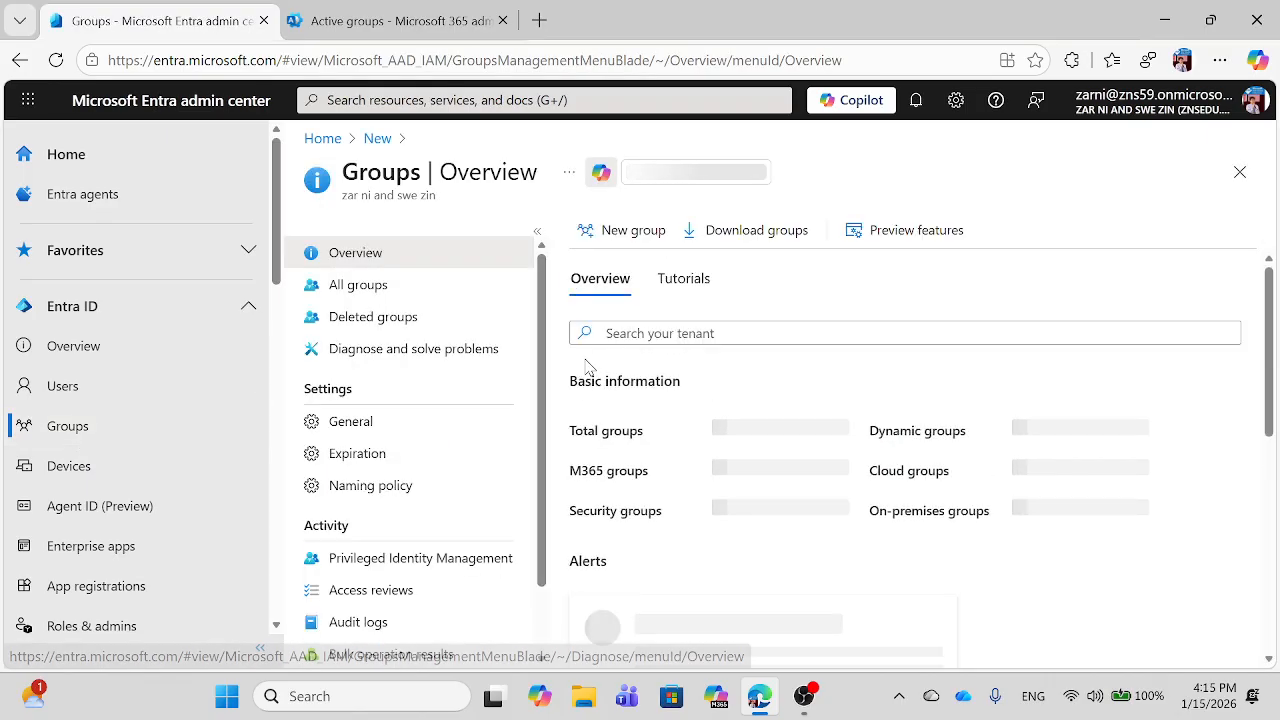
click(668, 333)
text(mfa)
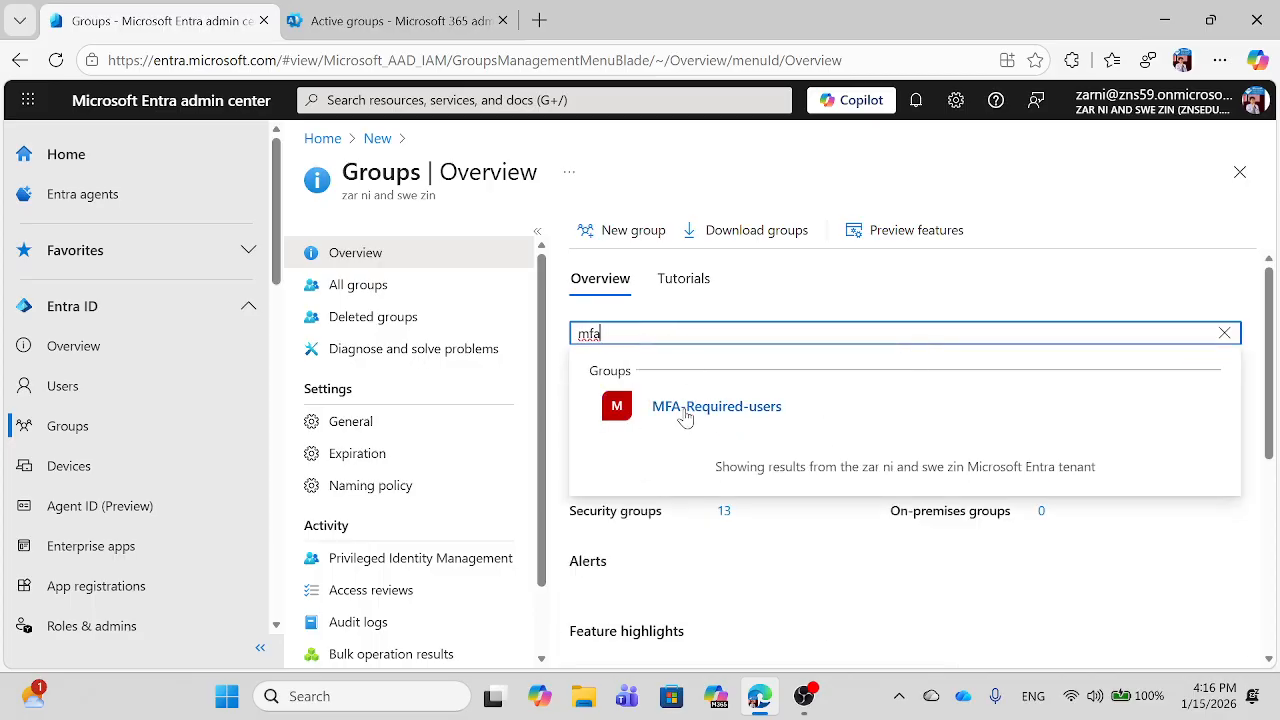
click(738, 414)
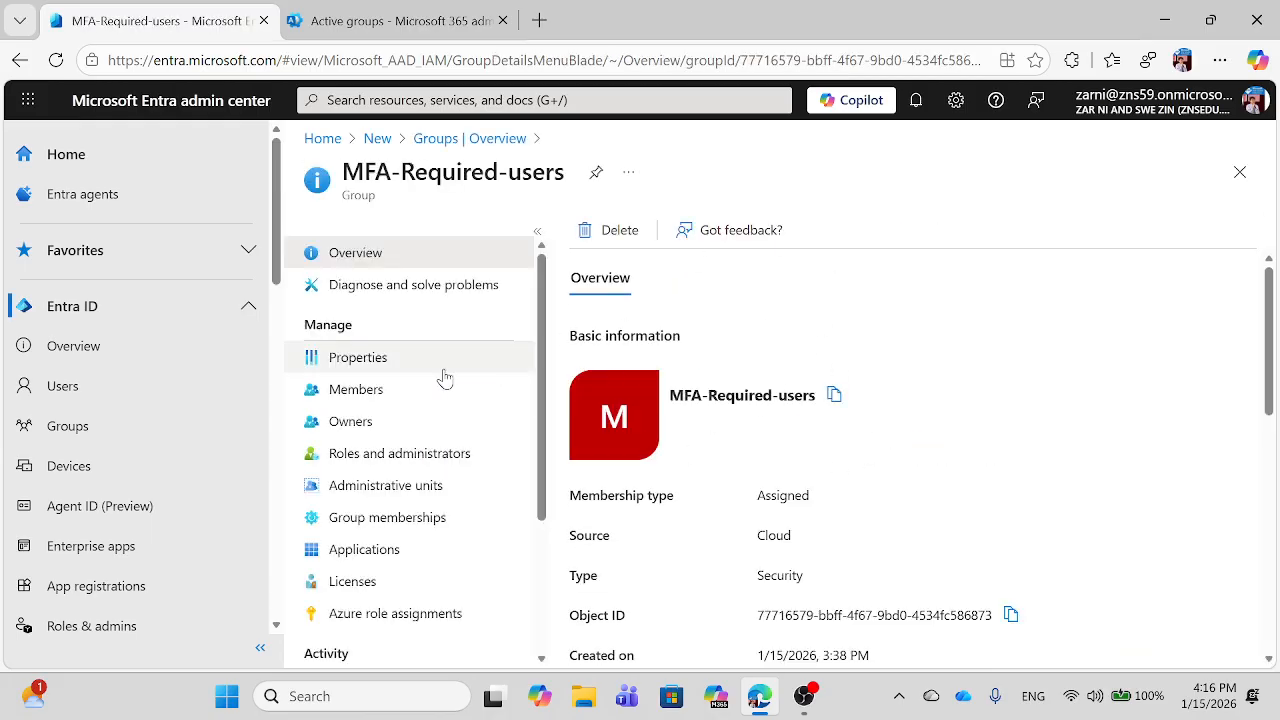
click(350, 390)
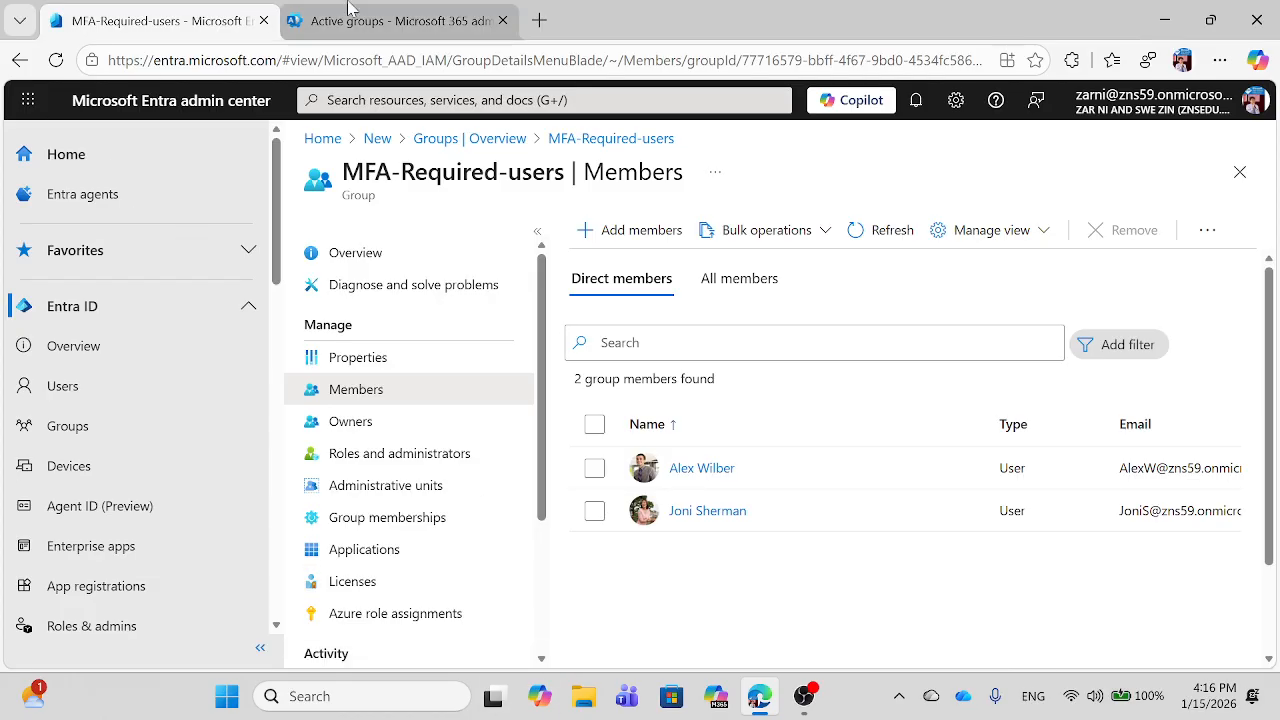
click(381, 27)
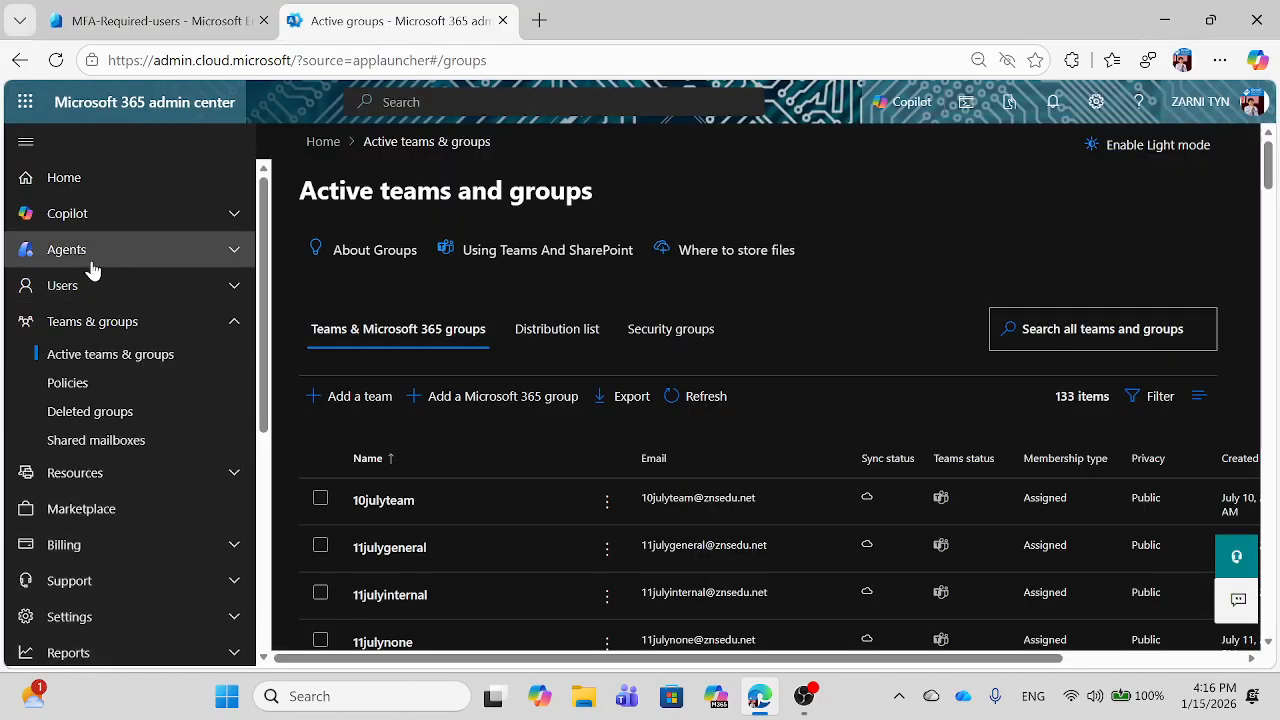
Step: Filter Active users by the Microsoft 365 E5 Developer license
click(74, 286)
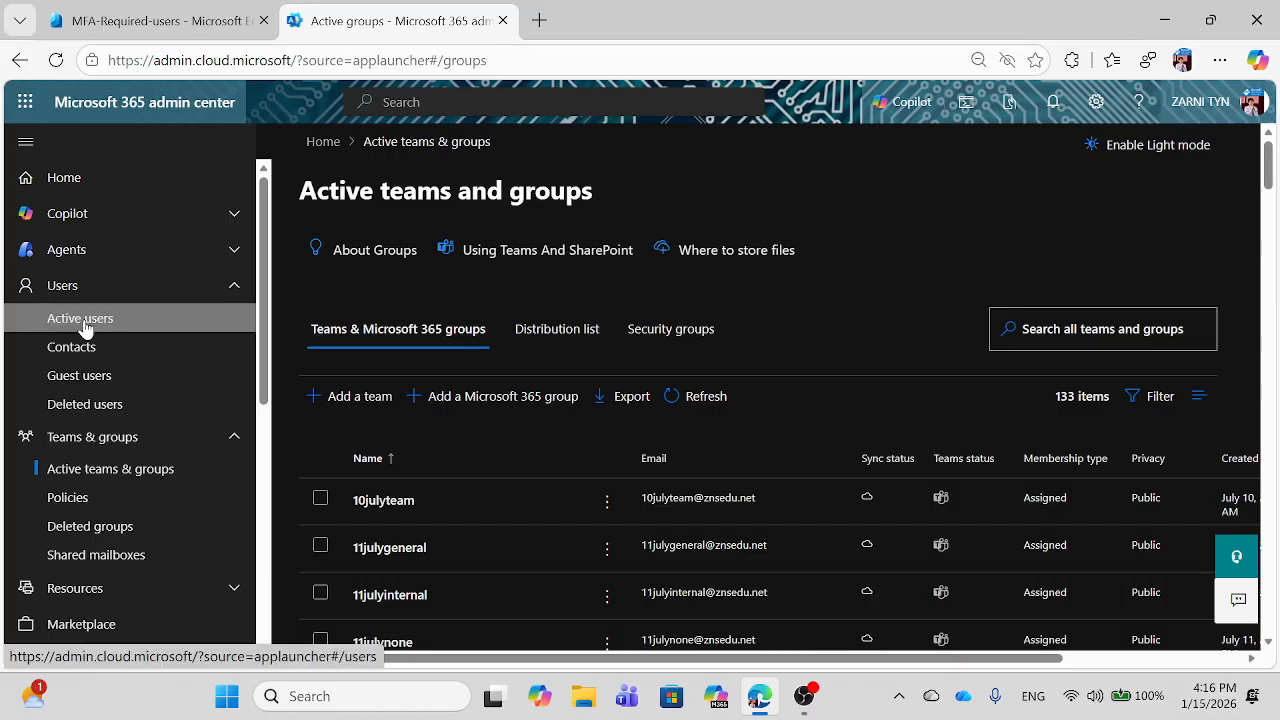
click(83, 320)
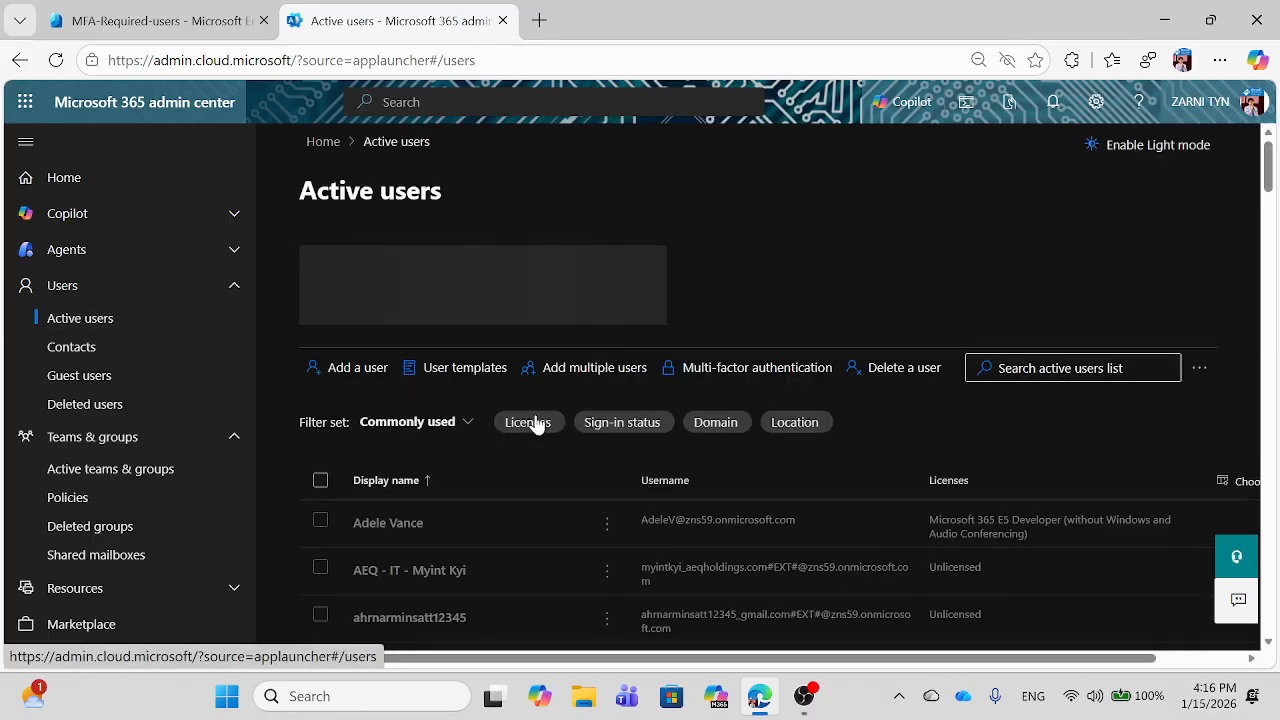
click(533, 422)
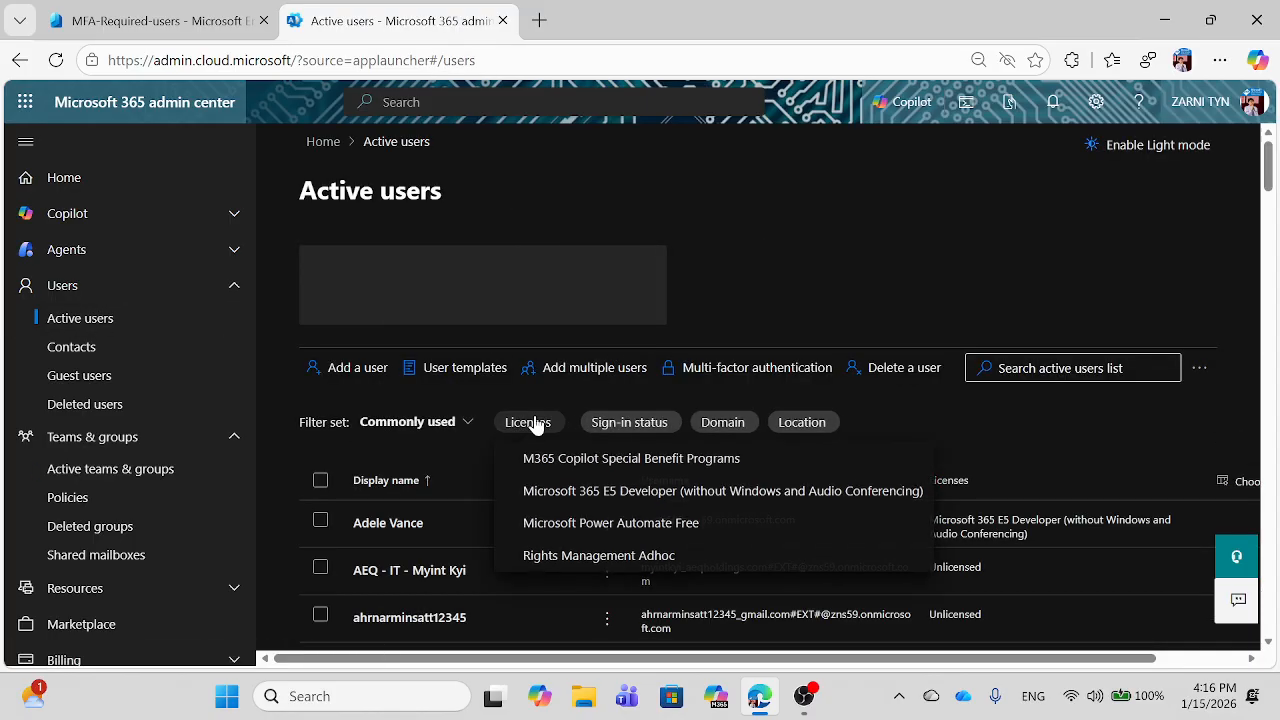
click(563, 492)
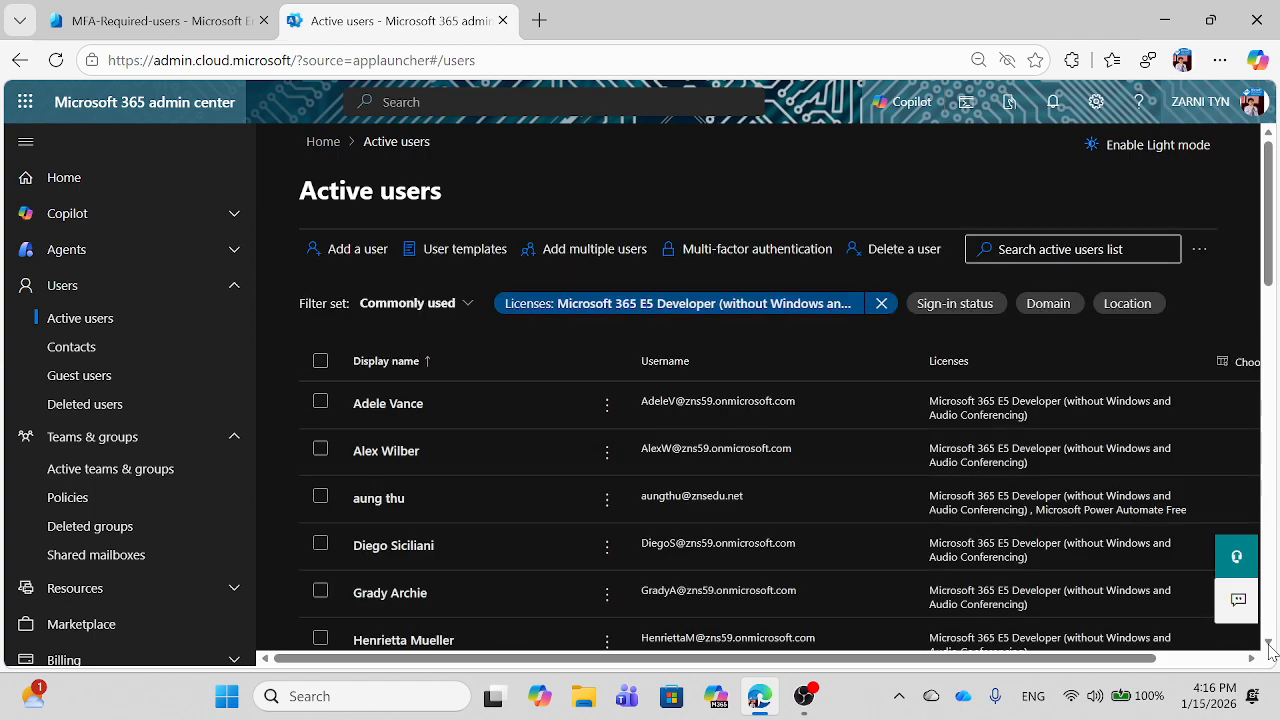
Step: Scroll down the filtered user list to the test user
click(1269, 643)
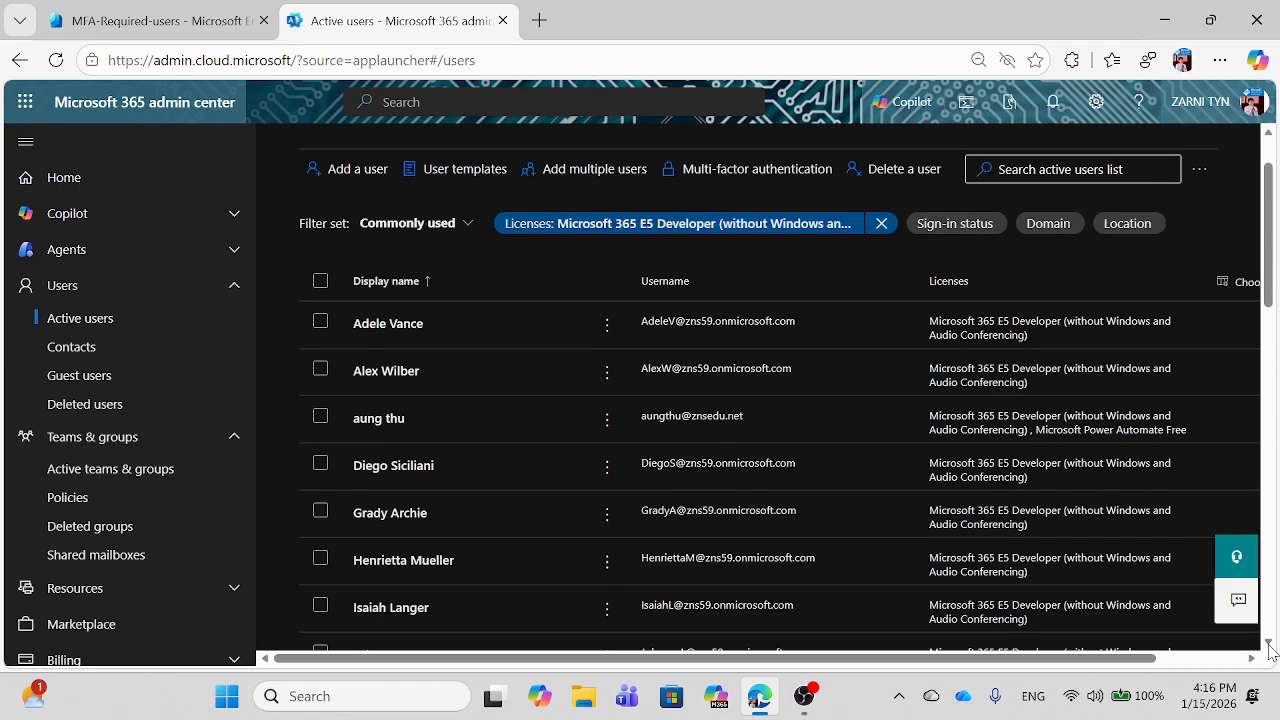
click(1268, 643)
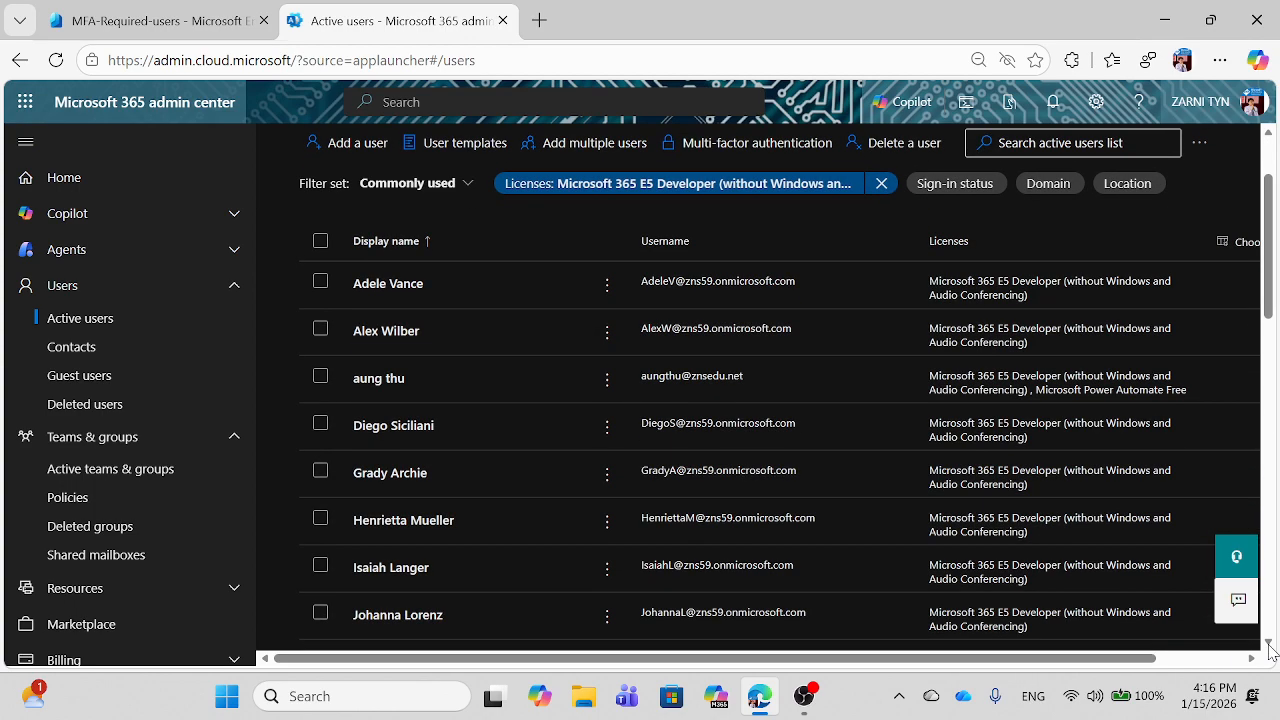
click(1268, 643)
click(1268, 643)
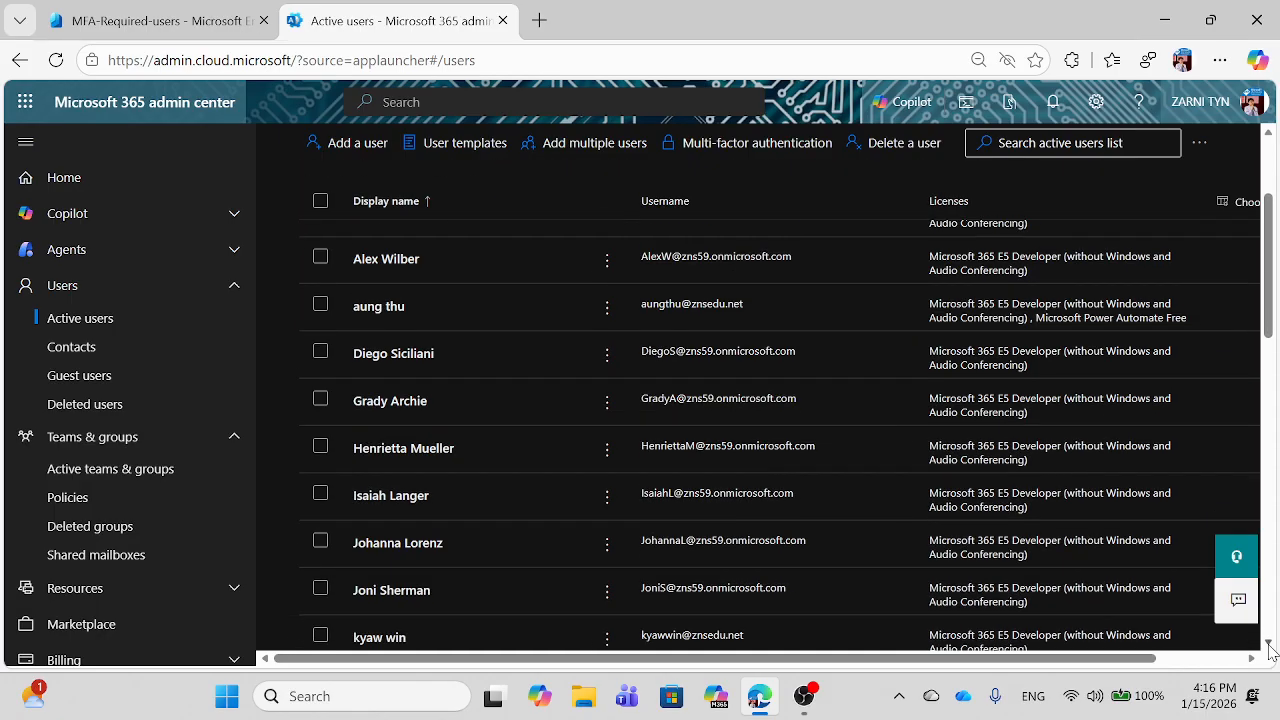
click(1268, 643)
click(1268, 643)
click(1268, 643)
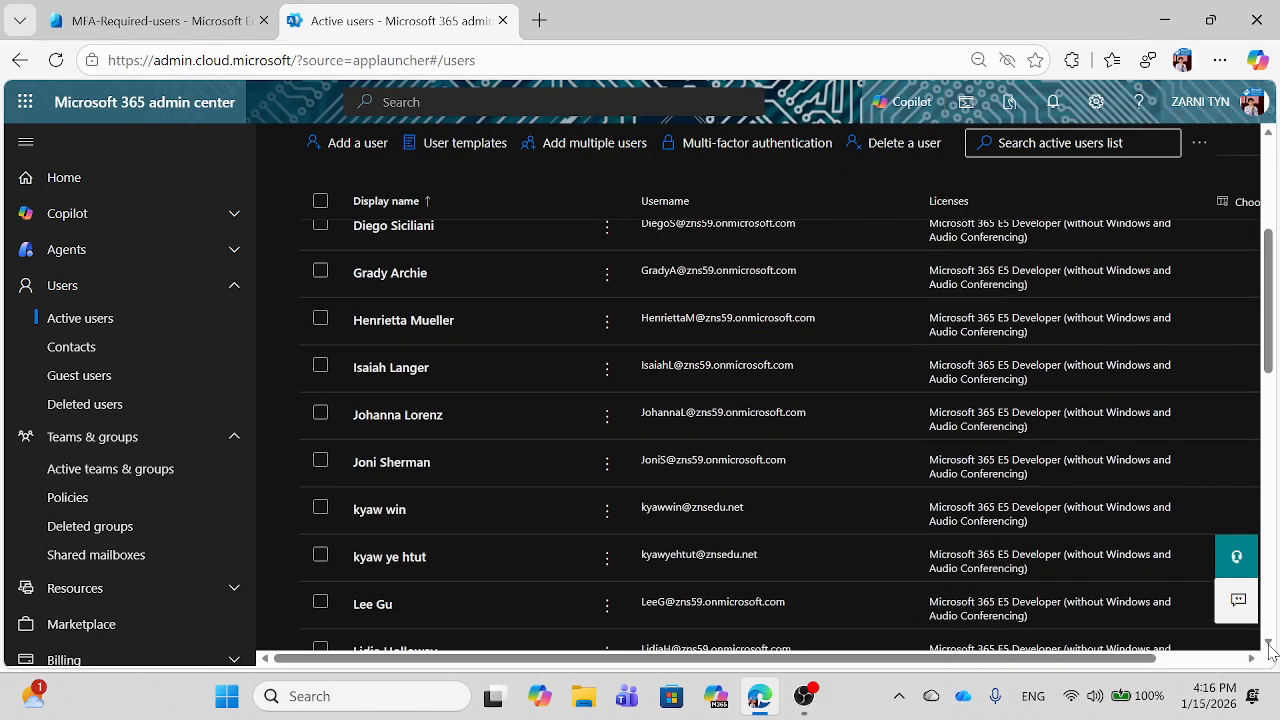
click(1268, 643)
click(1268, 643)
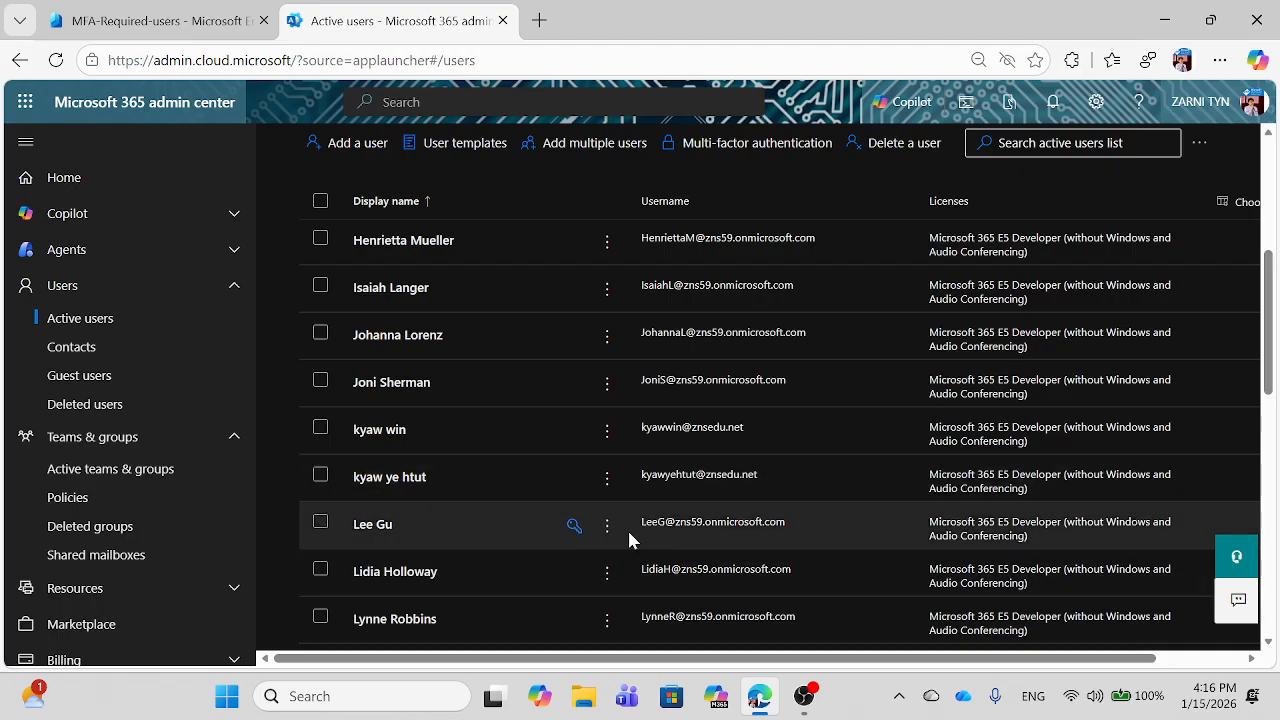
Step: Reset the test user's password to a manually entered strong password
click(575, 527)
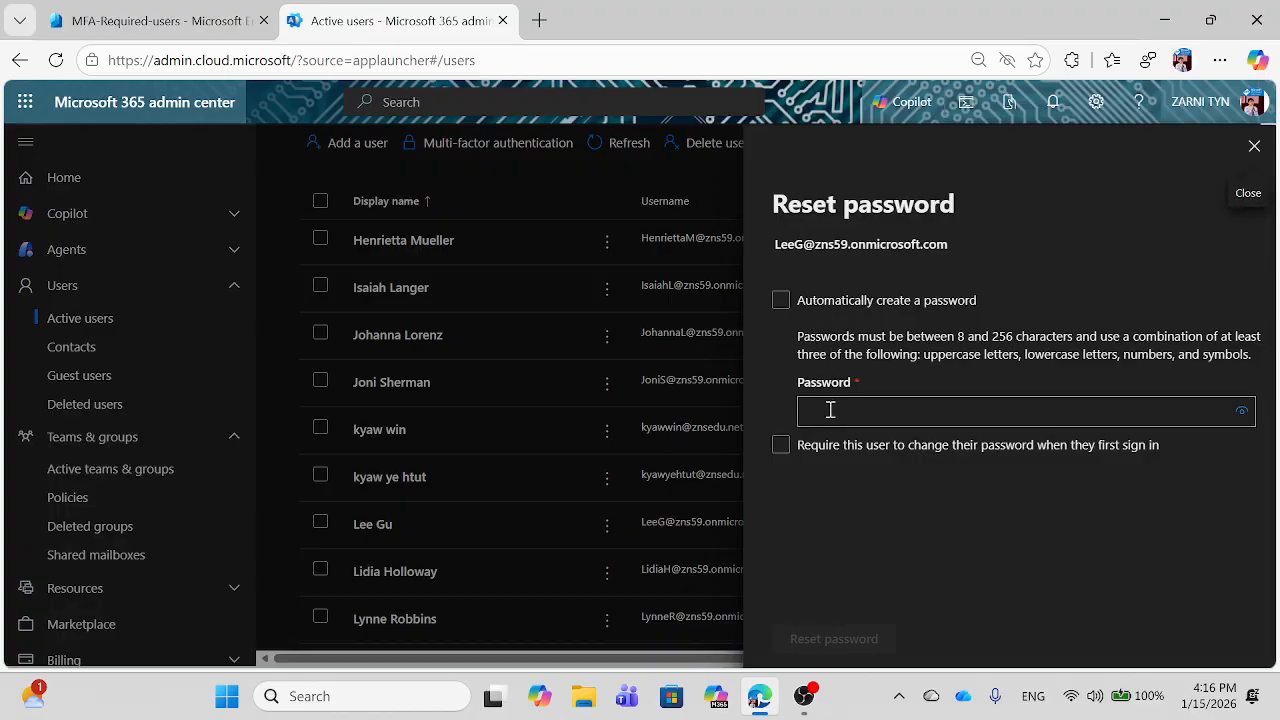
click(830, 410)
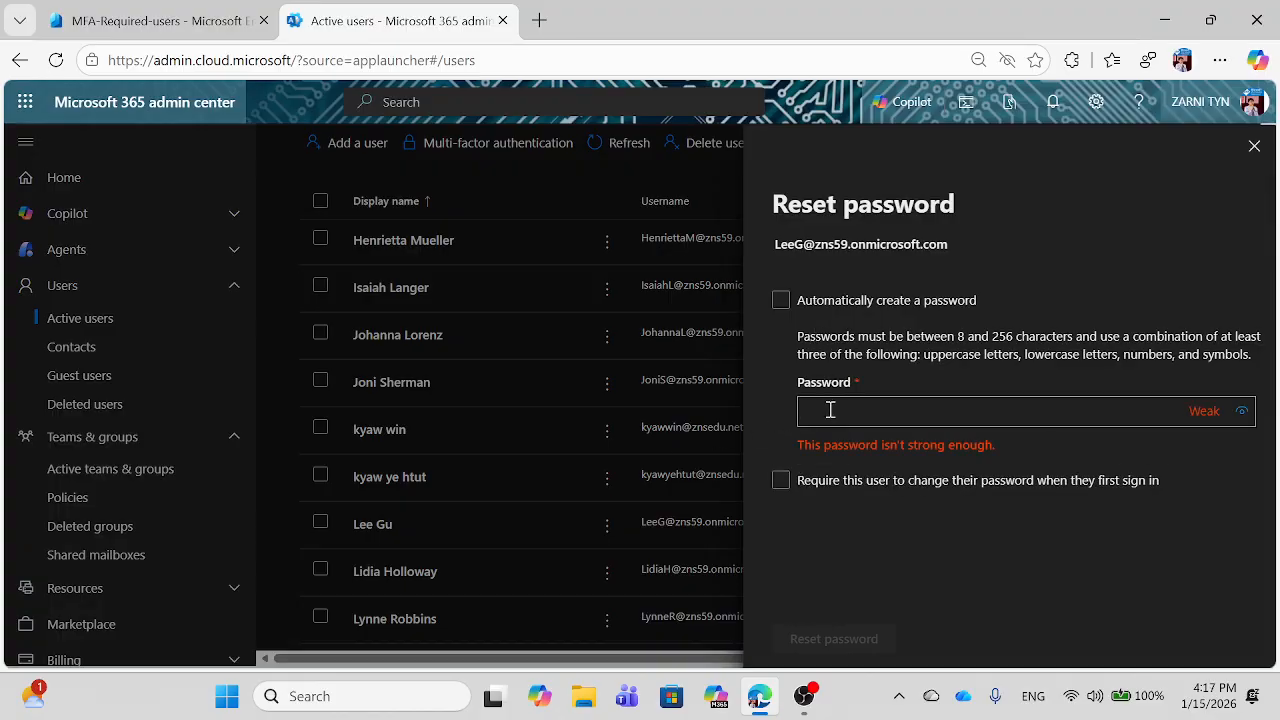
text(P)
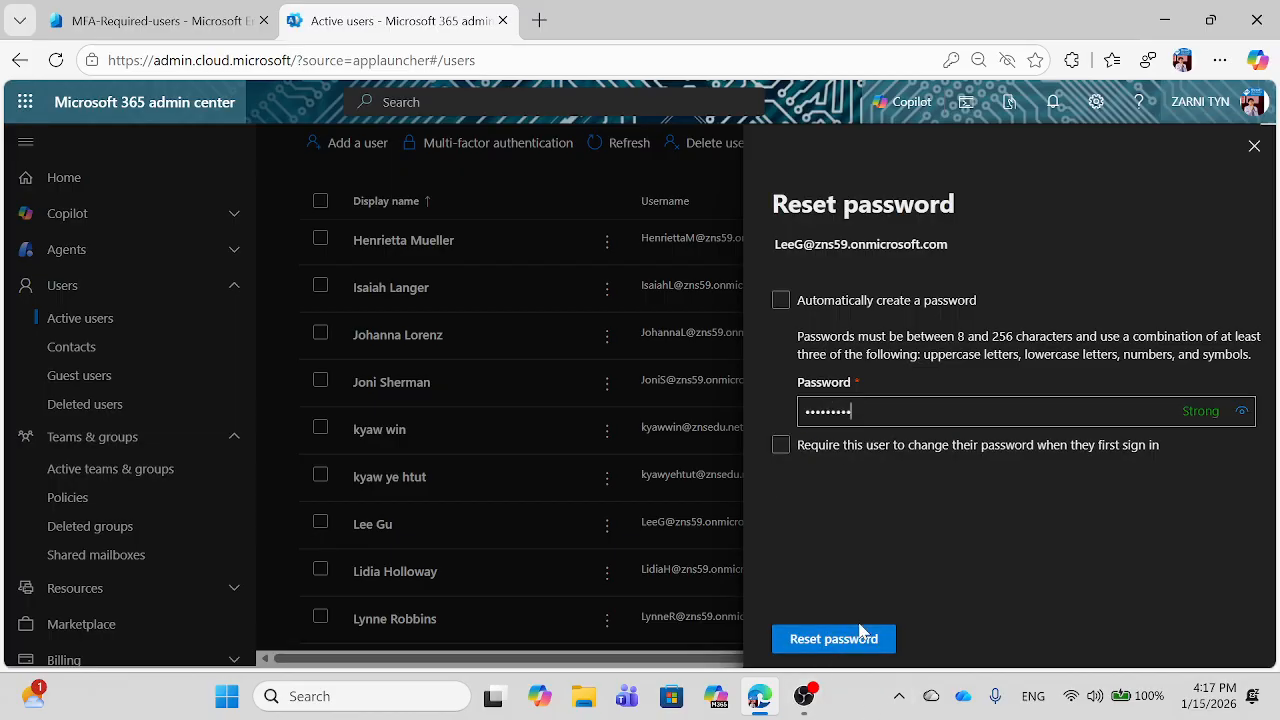
click(816, 645)
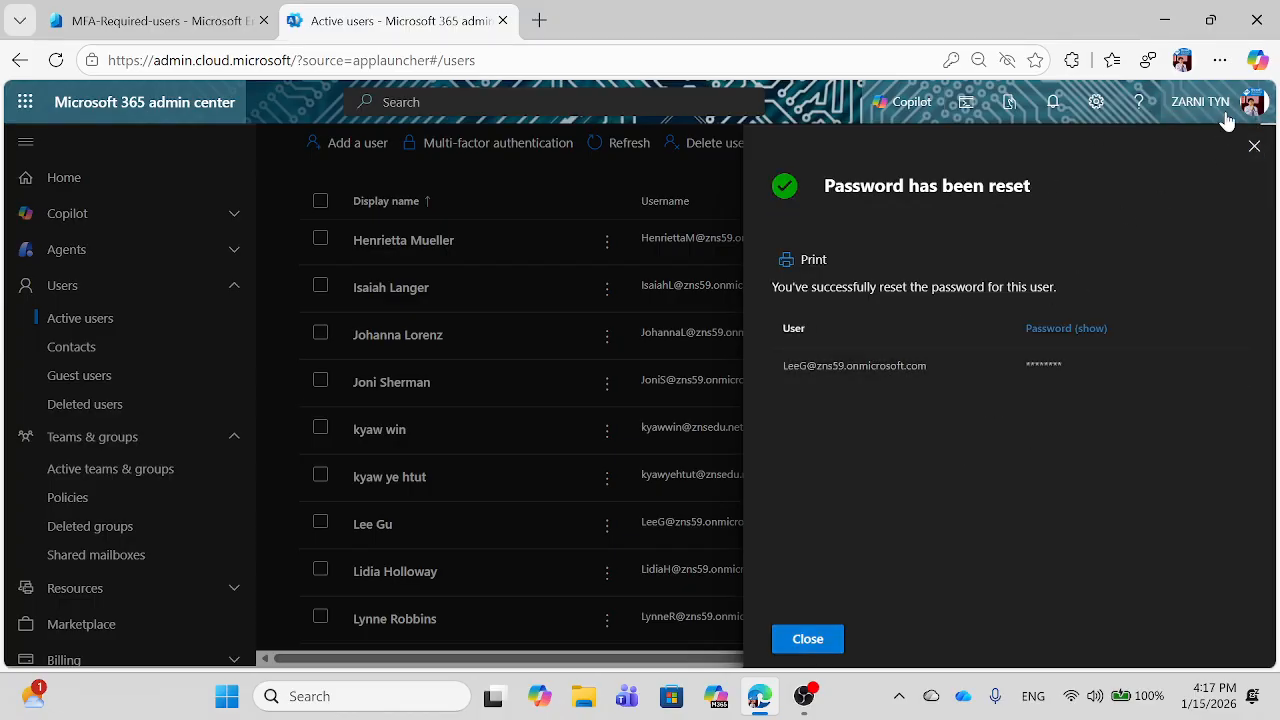
click(1220, 60)
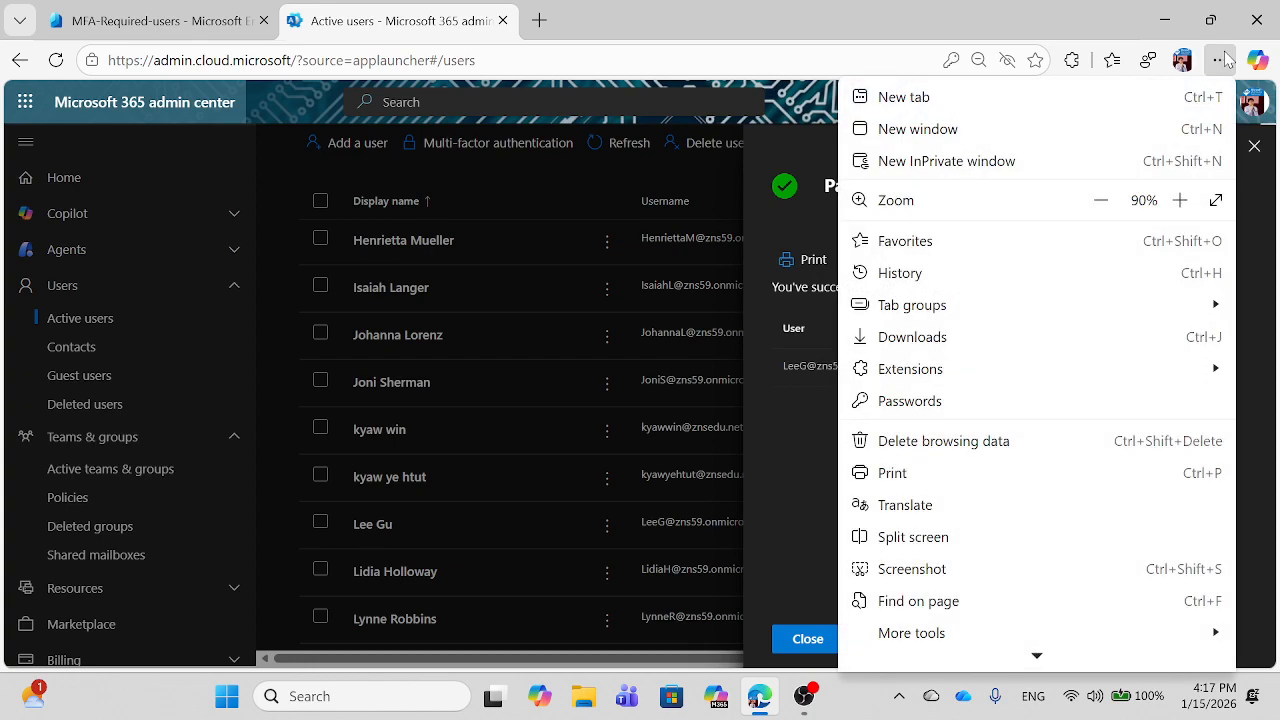
Step: Open an InPrivate window and go to office.com
click(969, 170)
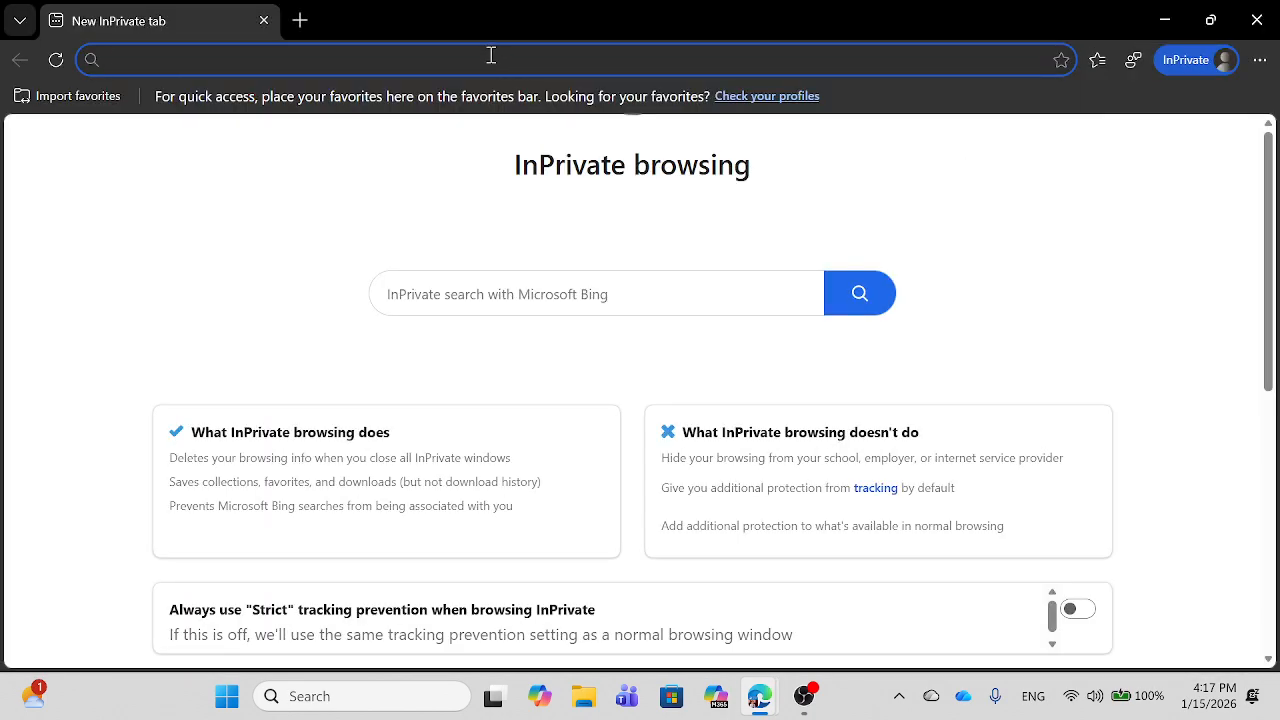
text(off)
key(Right)
key(Return)
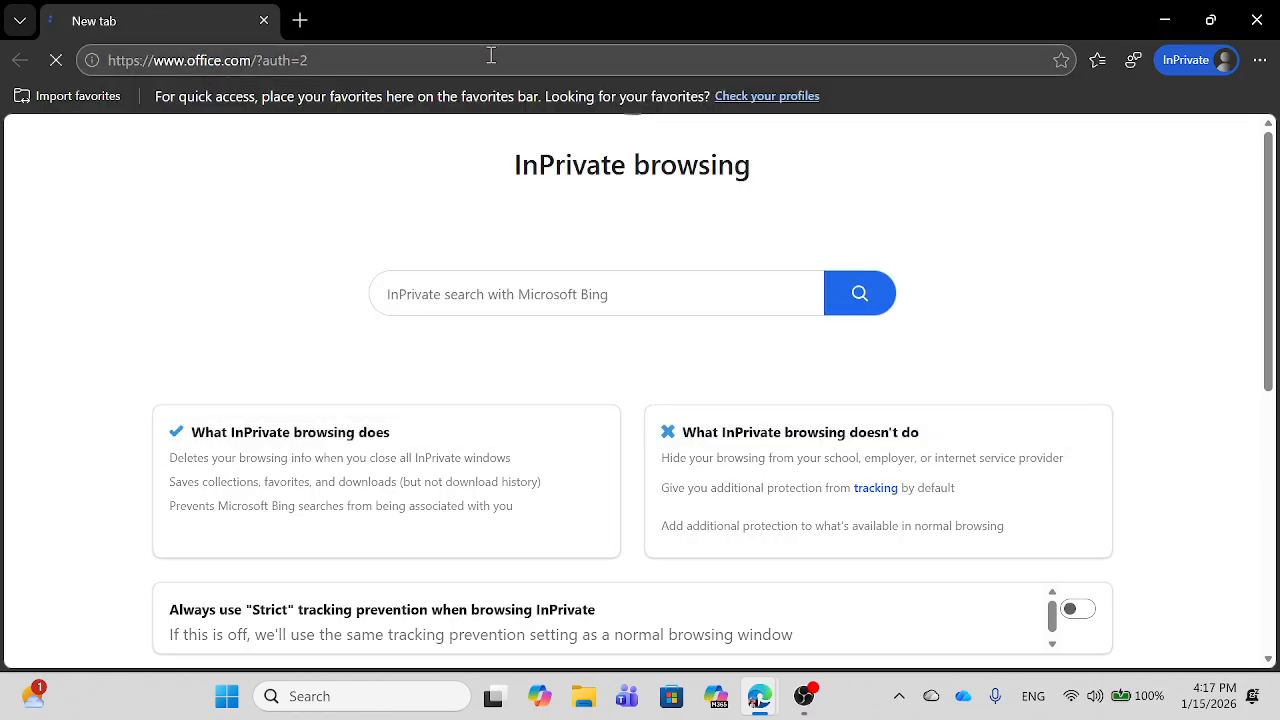
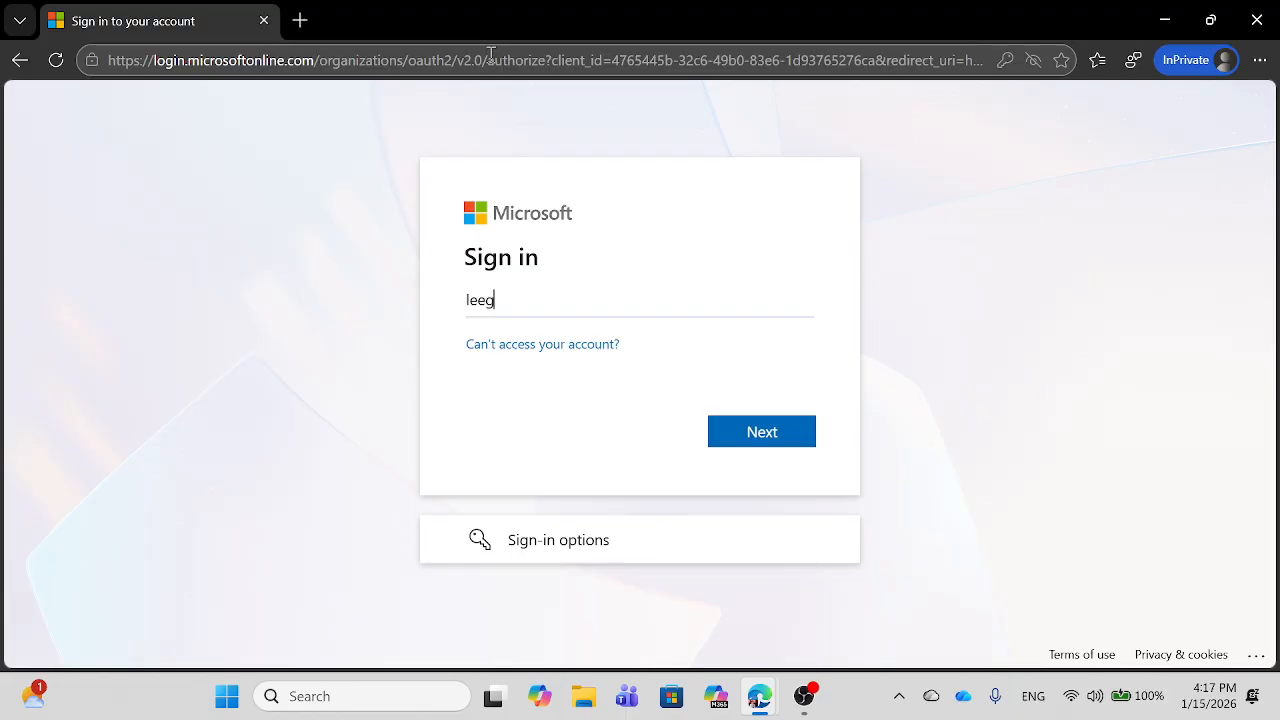
Step: Sign in with the test user's email address and password
mouse_move(752, 700)
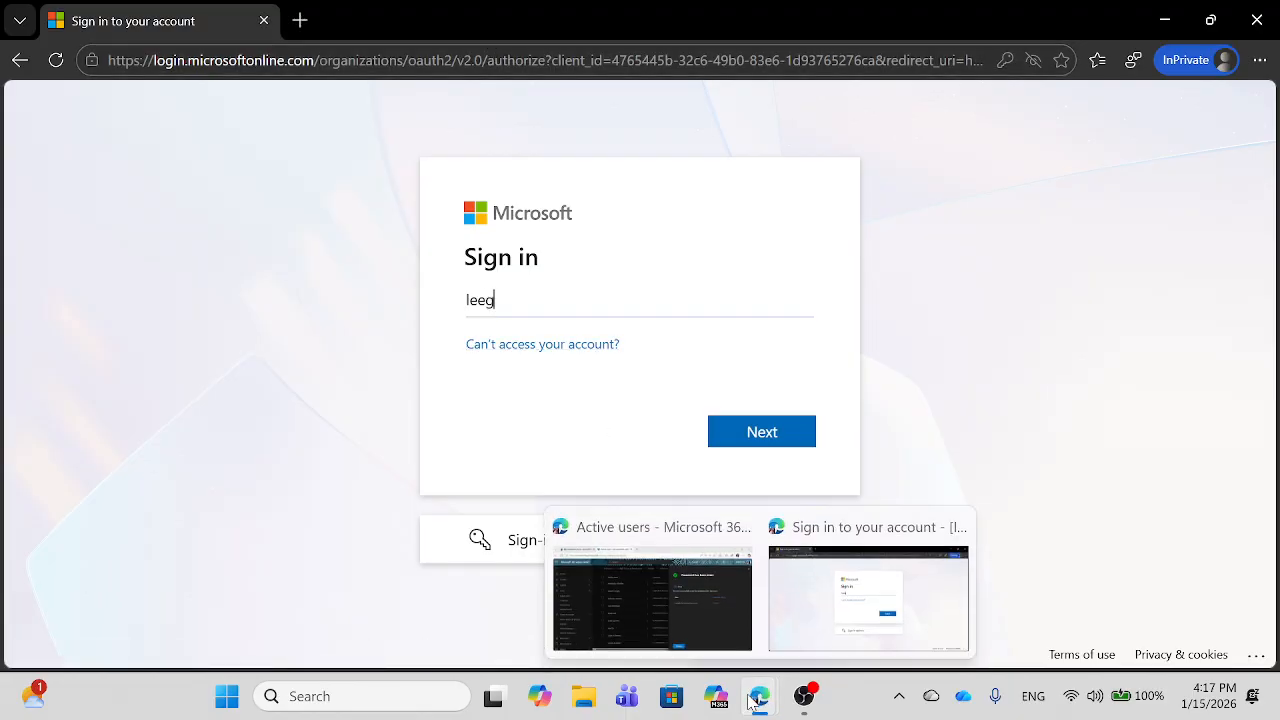
click(666, 603)
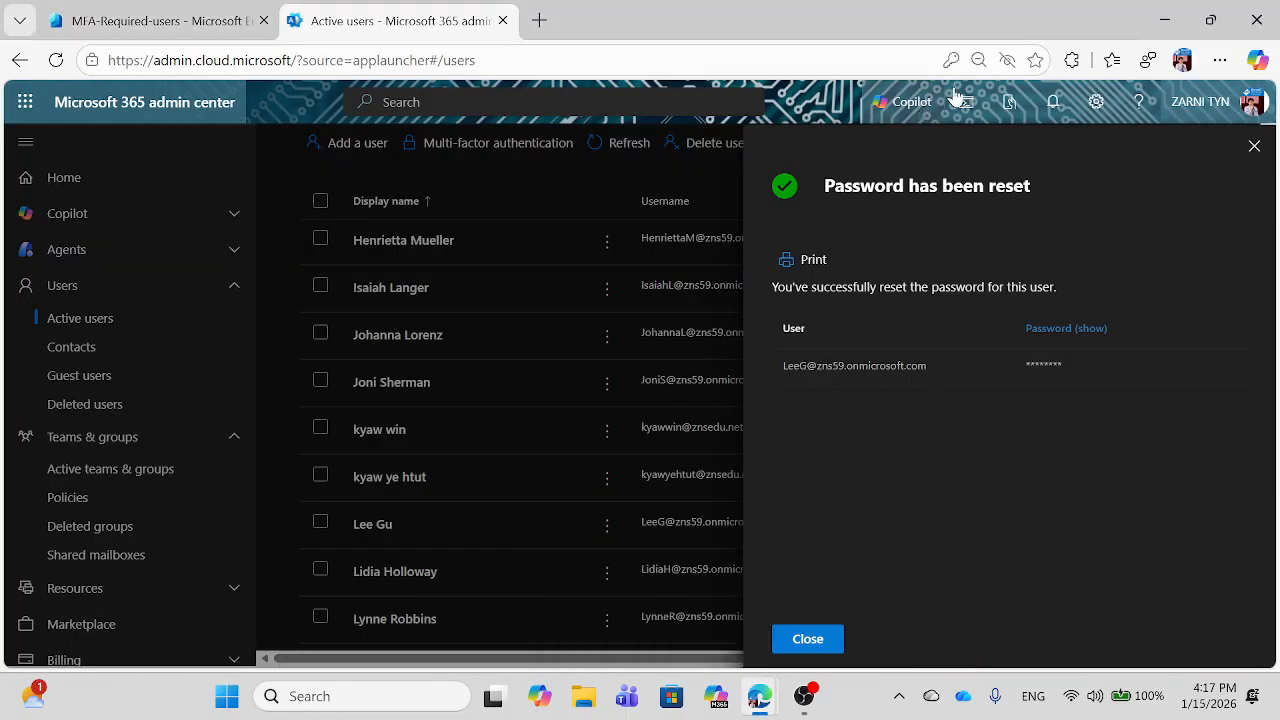
click(1150, 27)
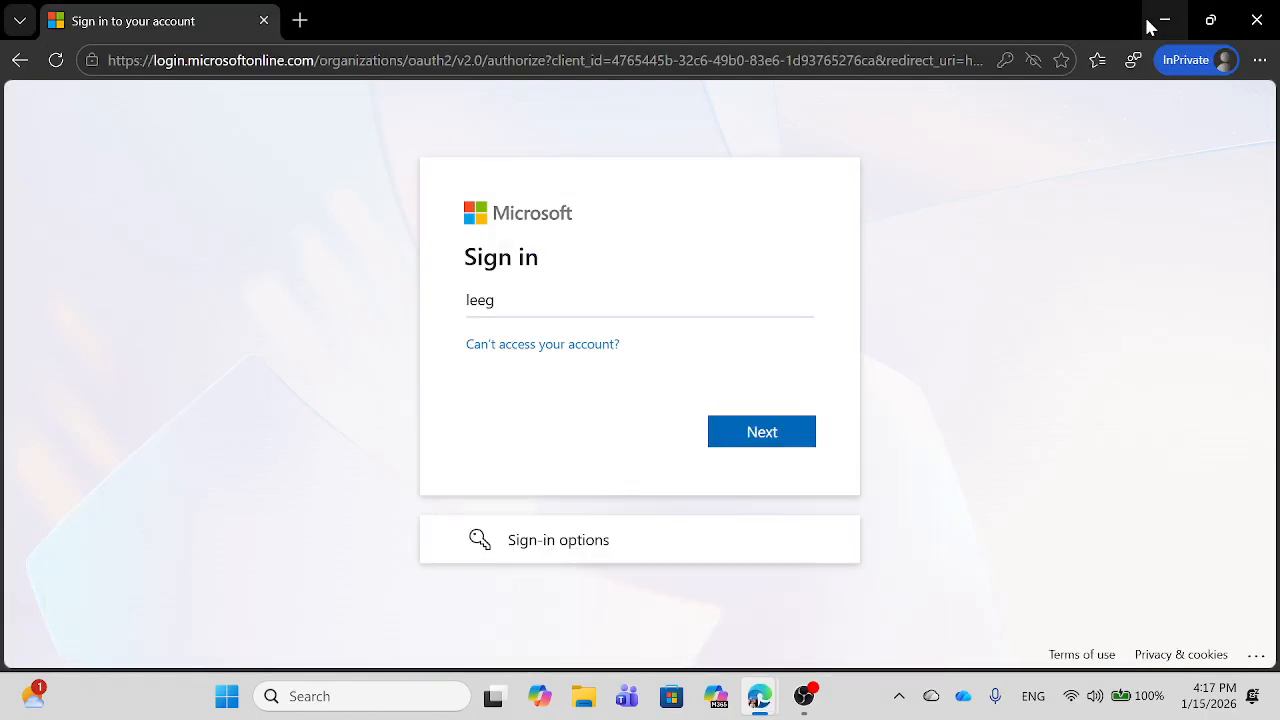
text(@)
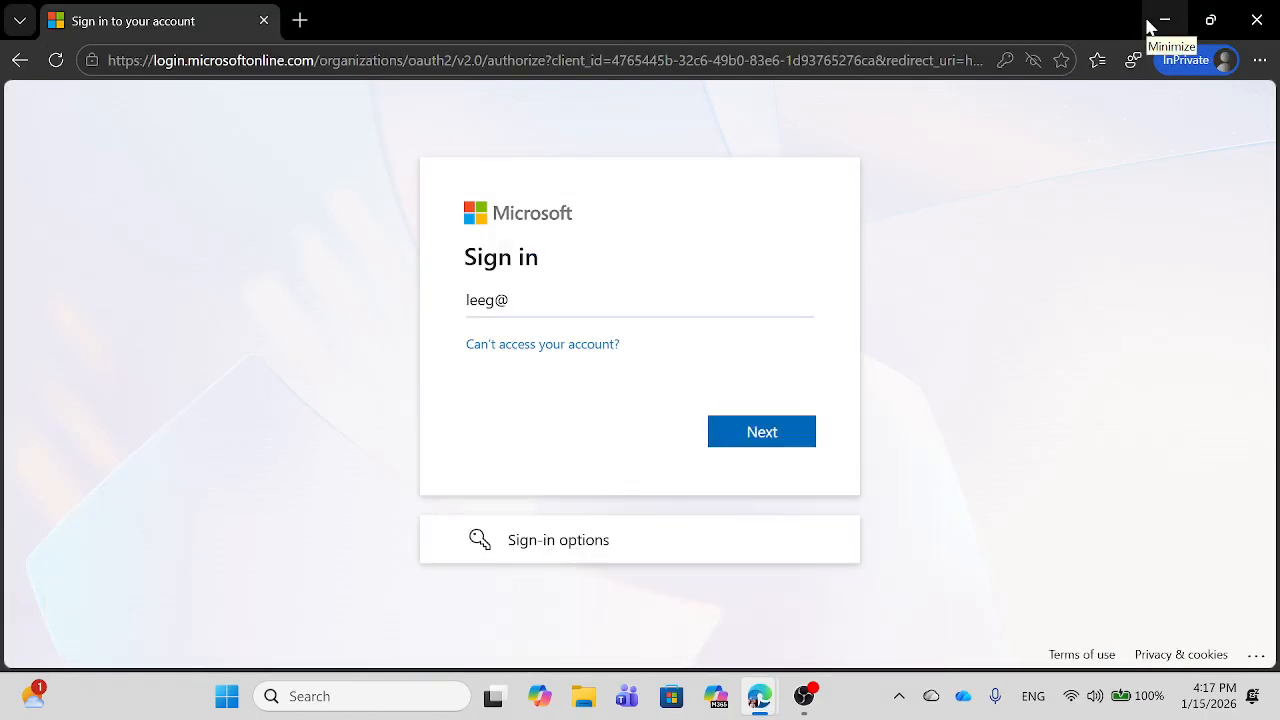
text(zns59.onmicrosoft.com)
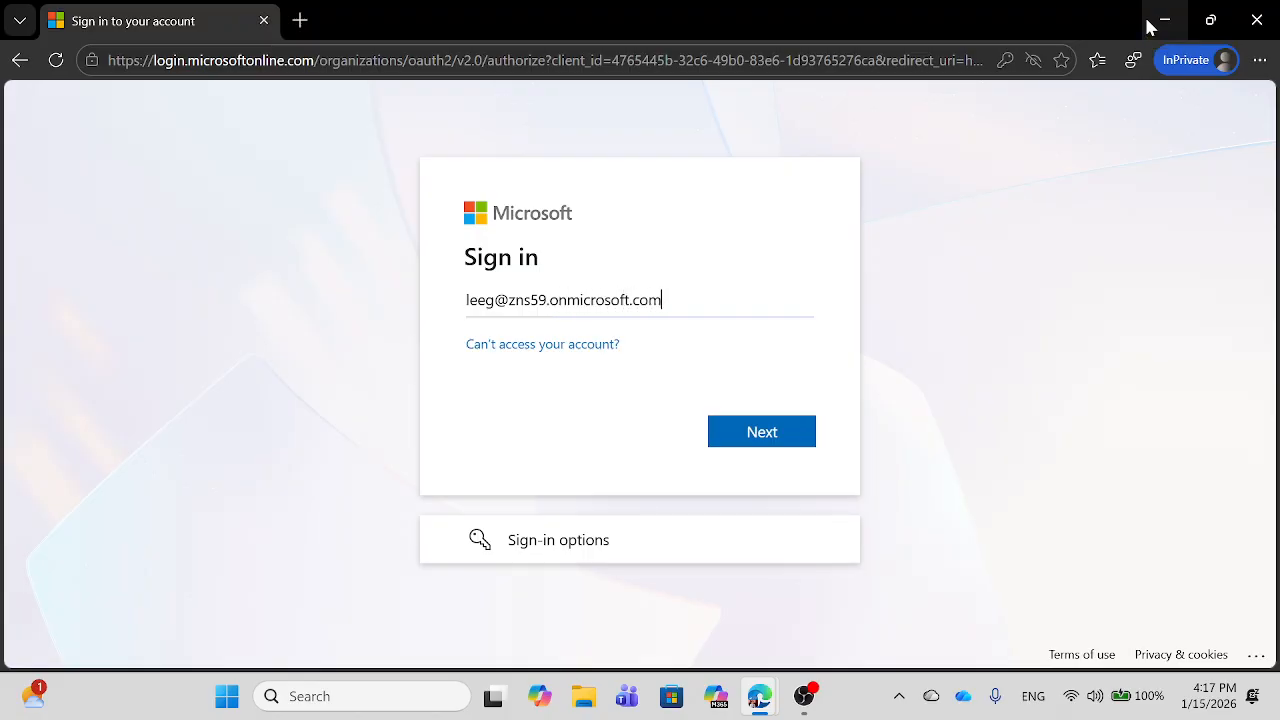
key(Return)
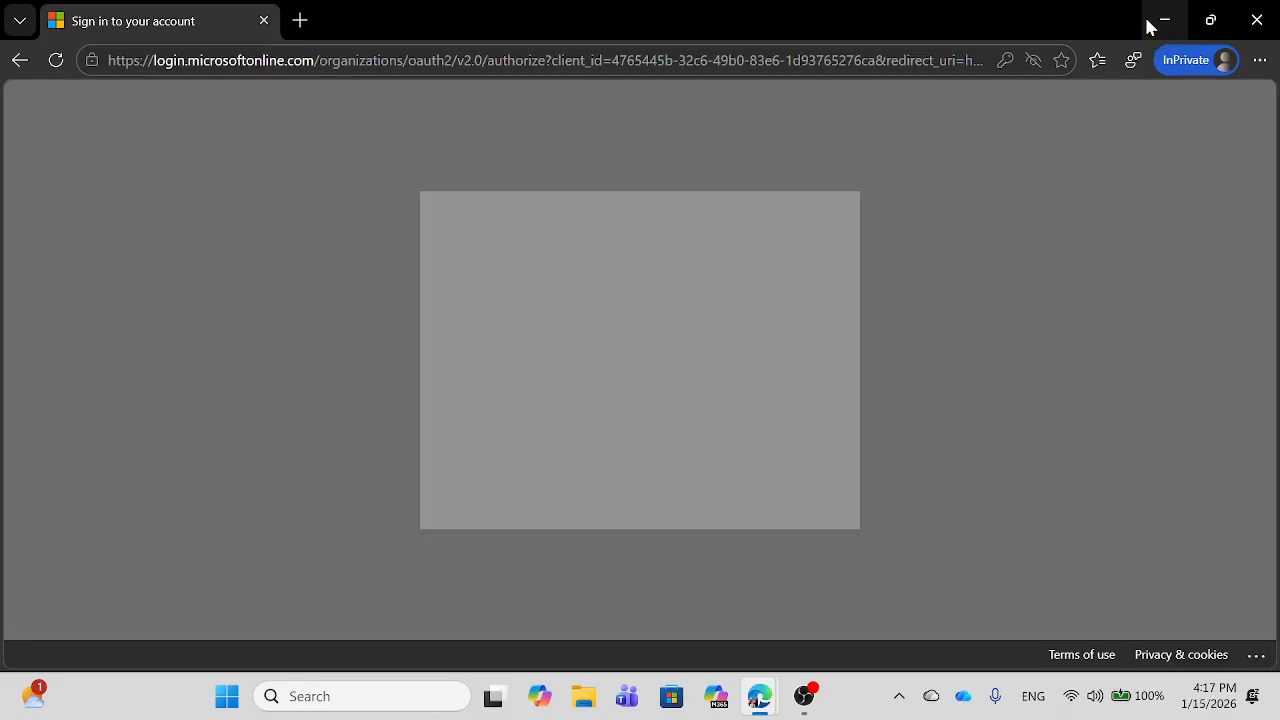
text(•••)
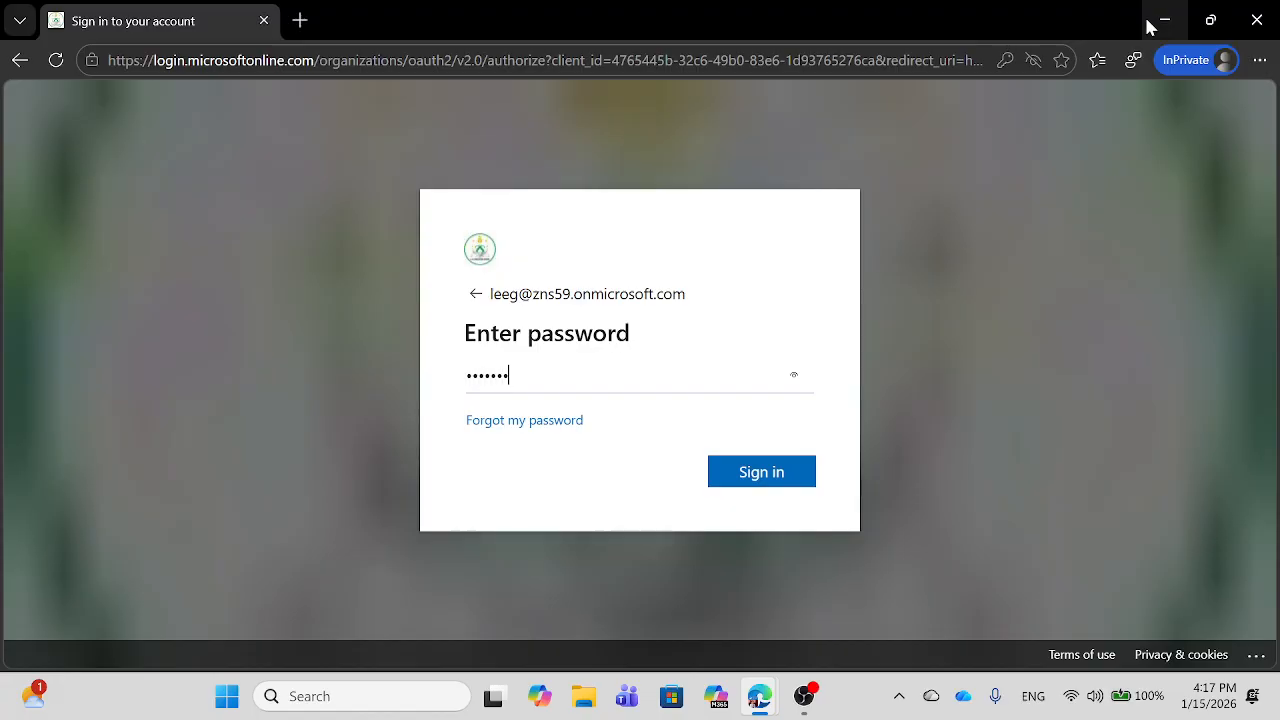
key(Return)
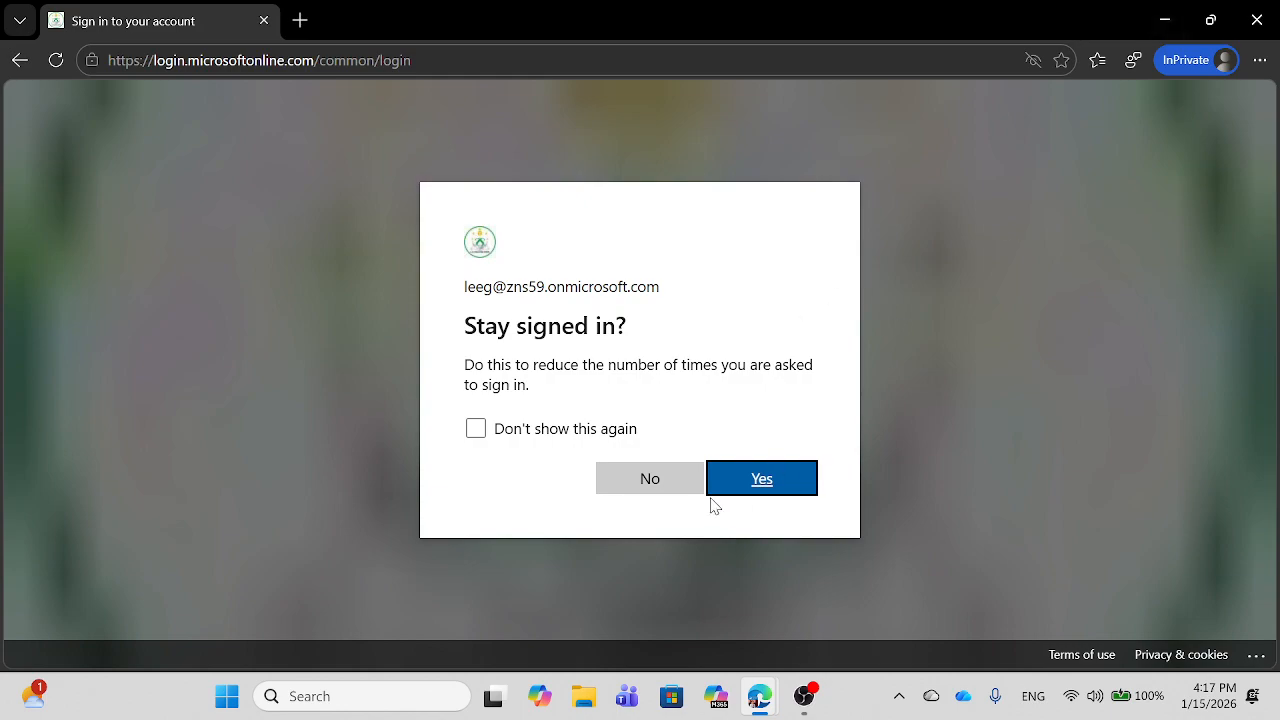
Step: Choose to stay signed in, then close the InPrivate window
click(791, 492)
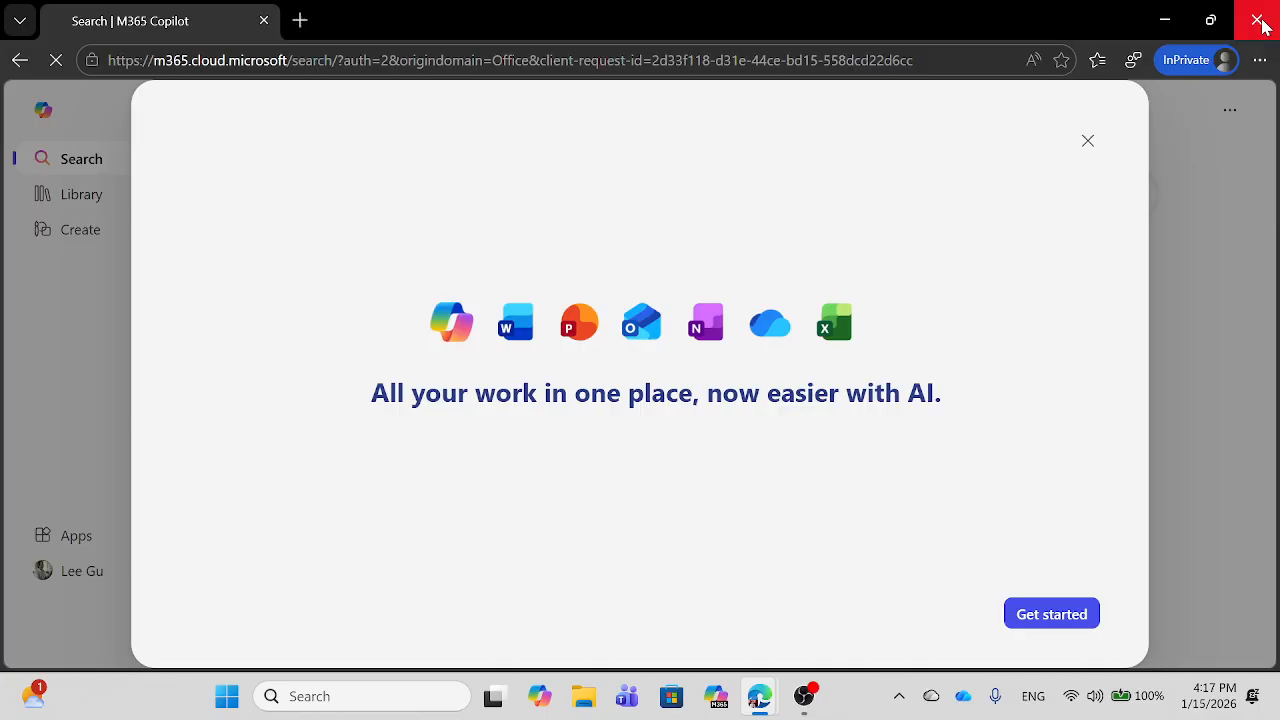
click(1257, 12)
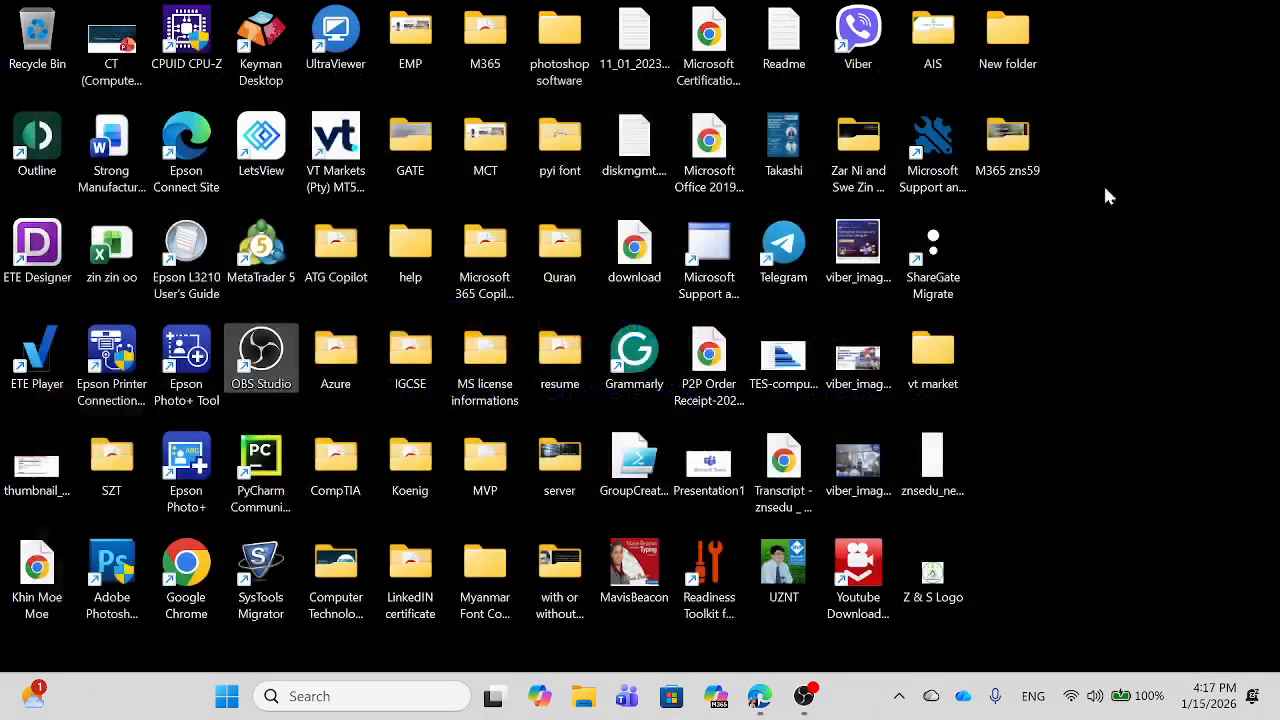
click(759, 706)
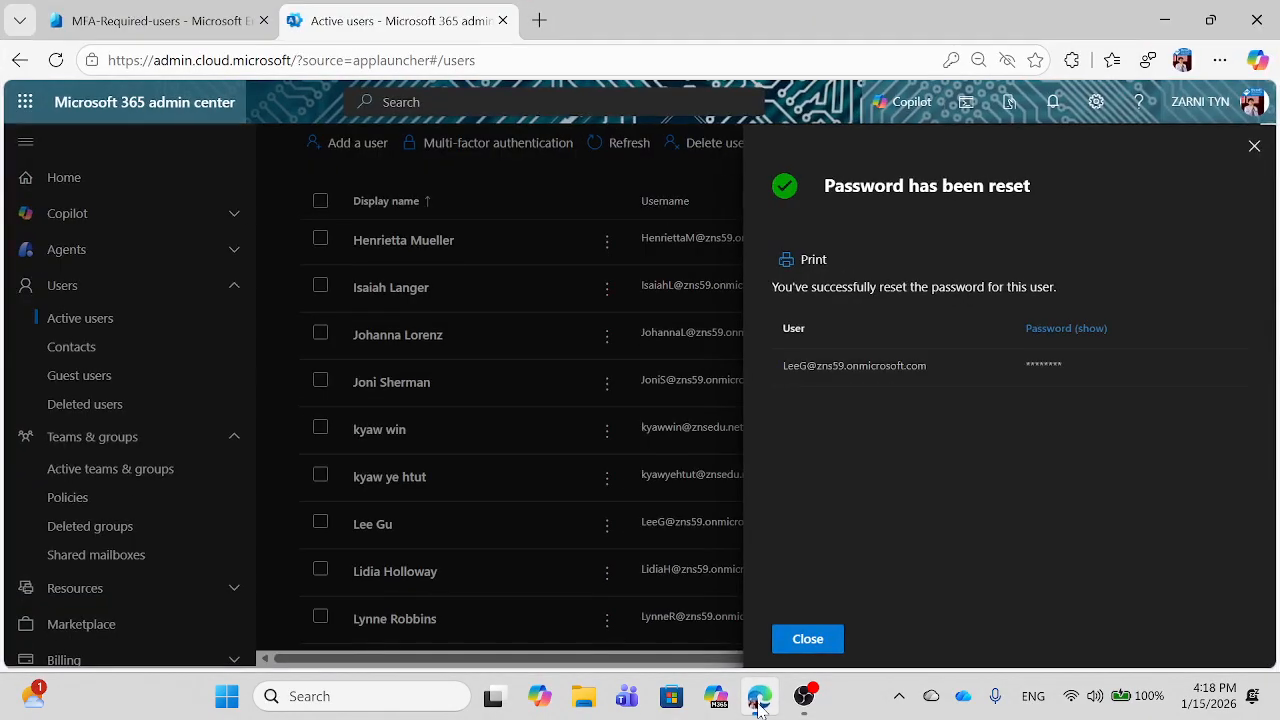
Step: Search for the test user and add them as a member of MFA-Required-users
click(1252, 147)
click(160, 21)
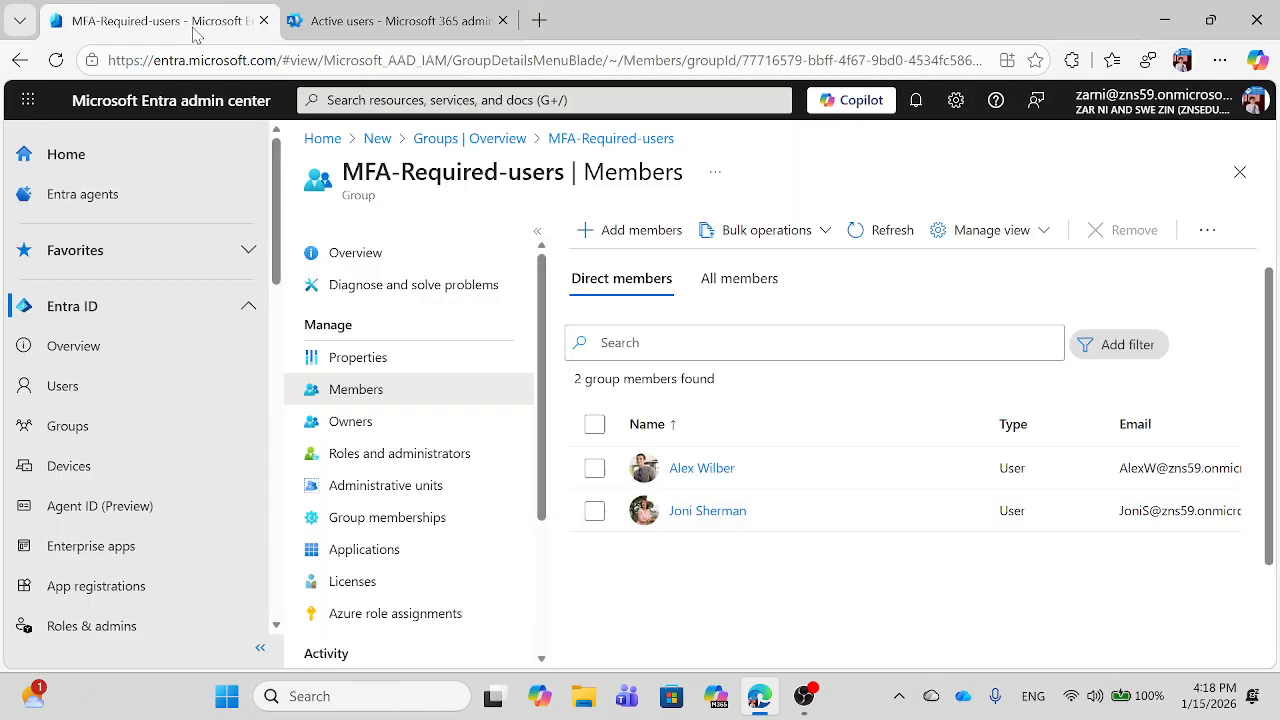
click(630, 232)
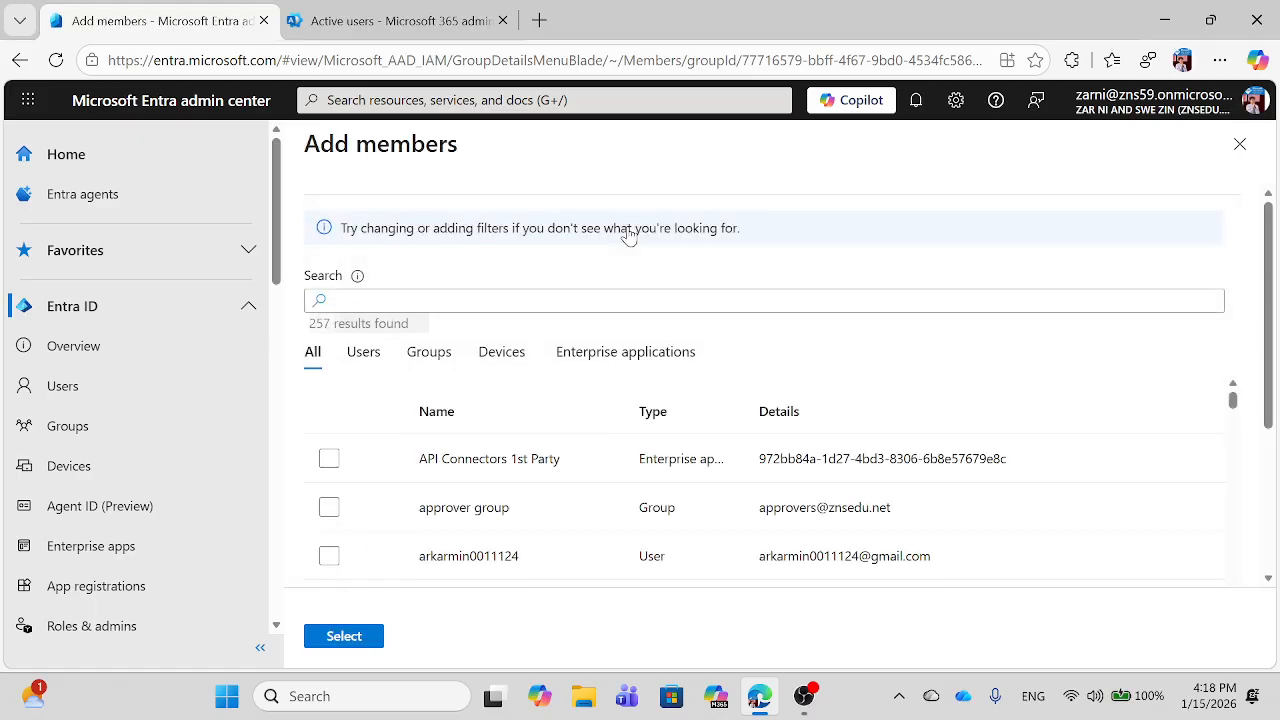
click(437, 299)
text(j)
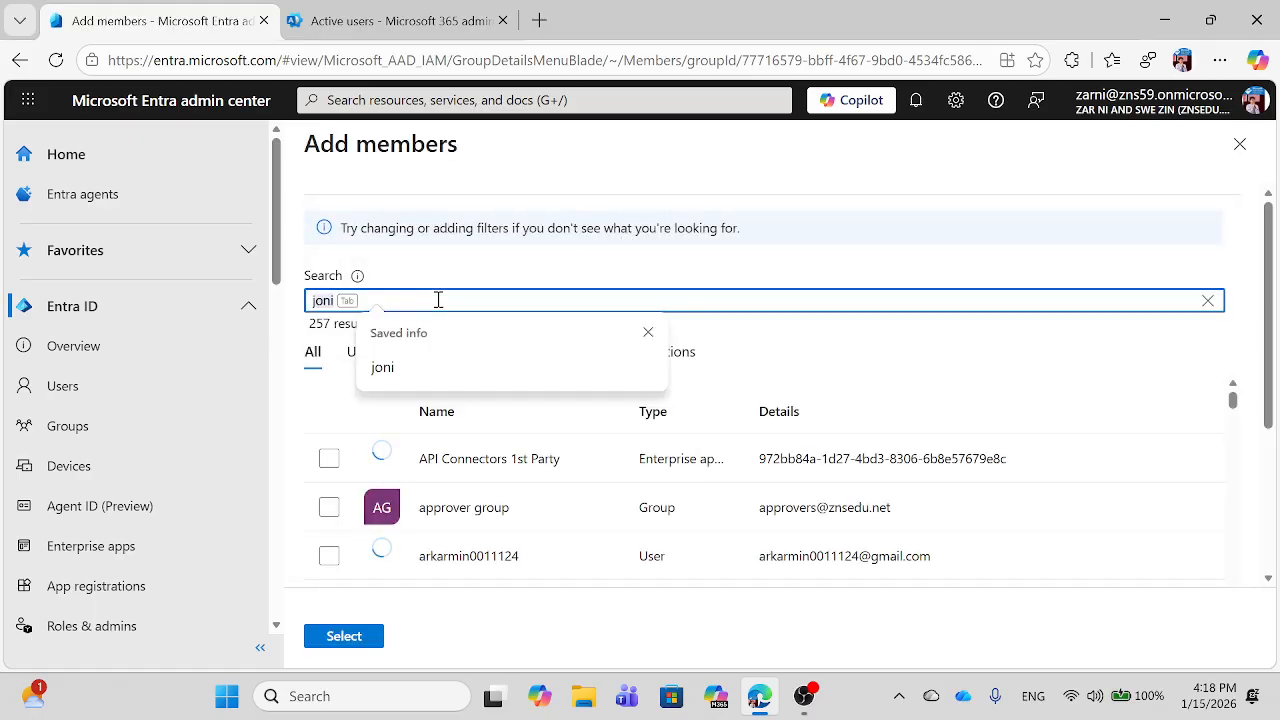
key(BackSpace)
text(lee)
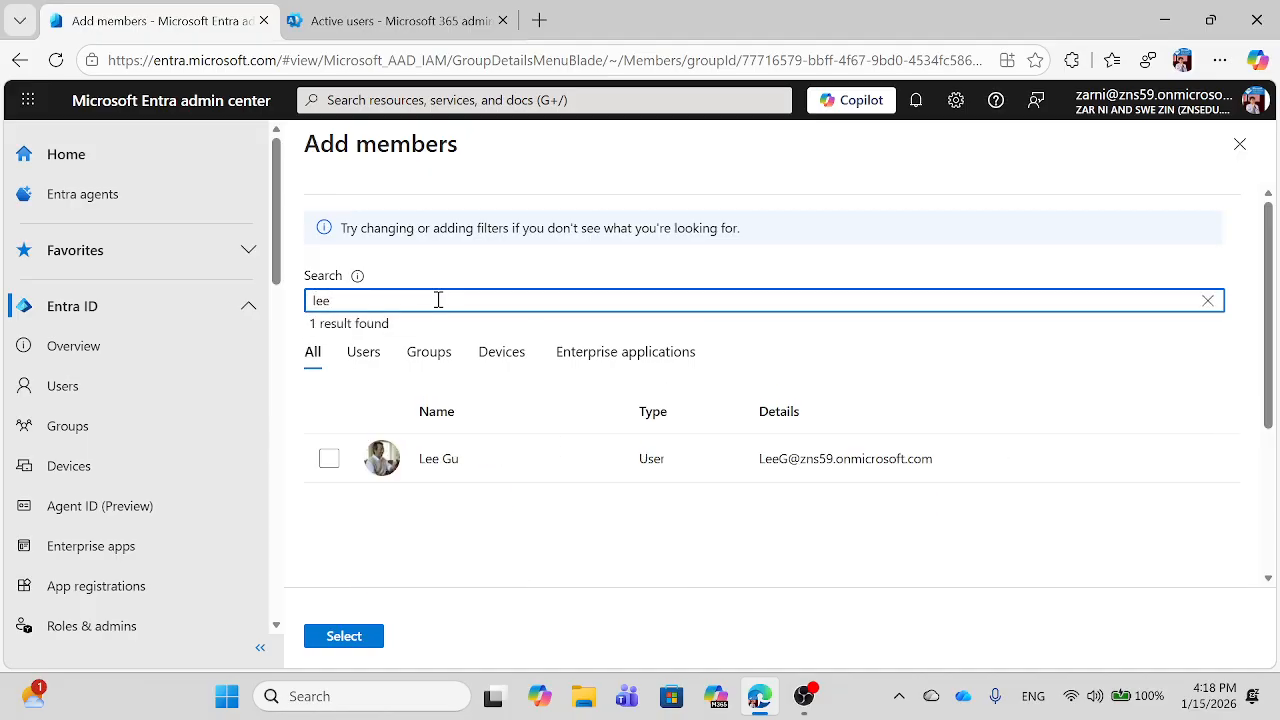
click(329, 459)
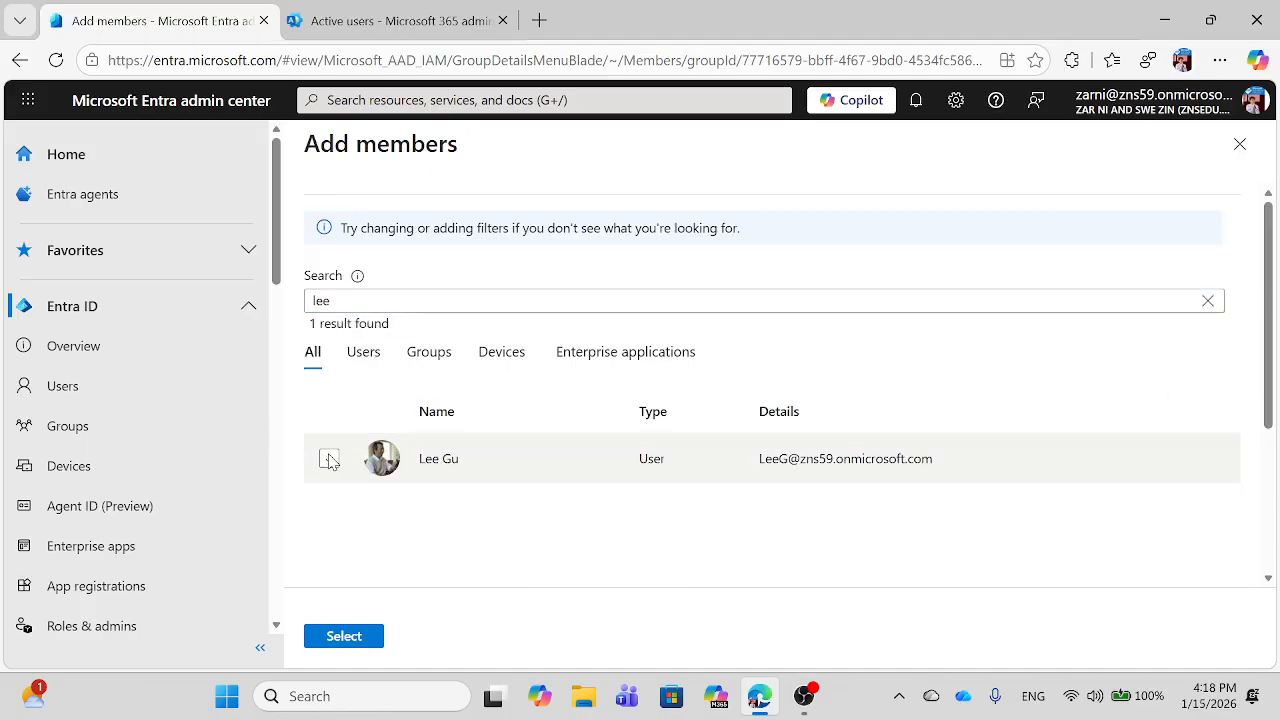
click(343, 636)
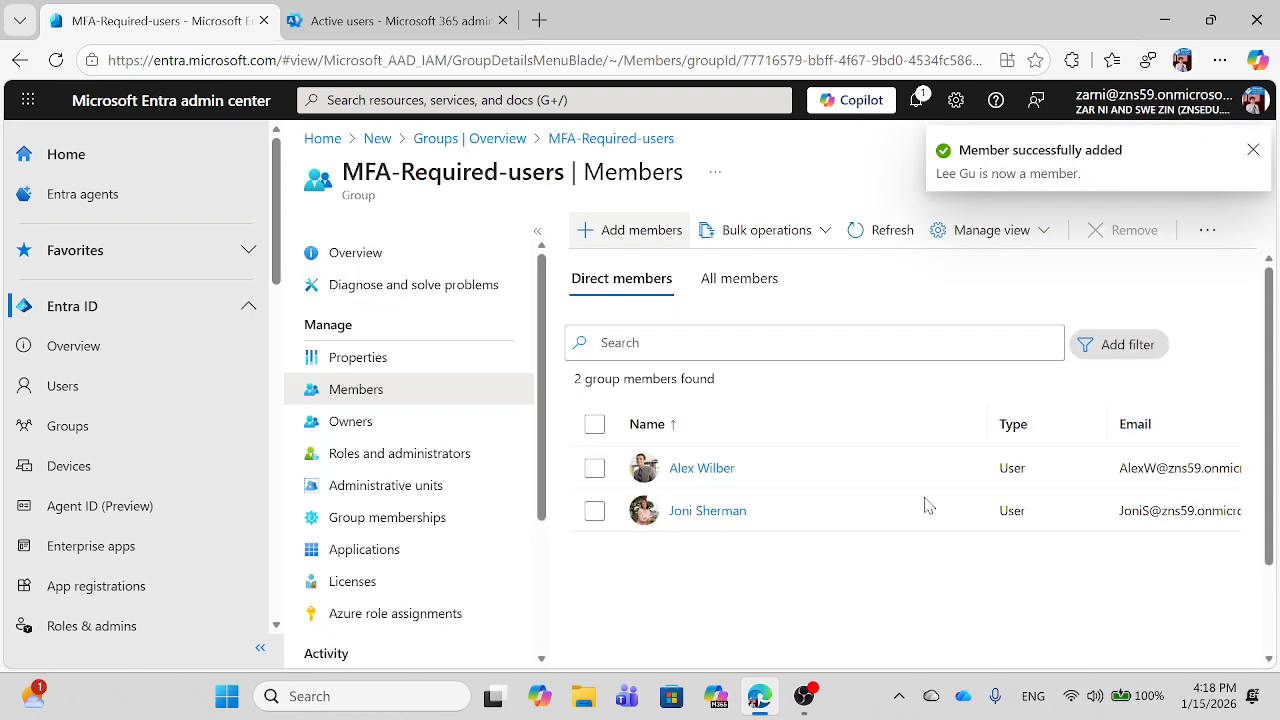
Step: Reload the group page to show three members, and open a new InPrivate window
click(58, 61)
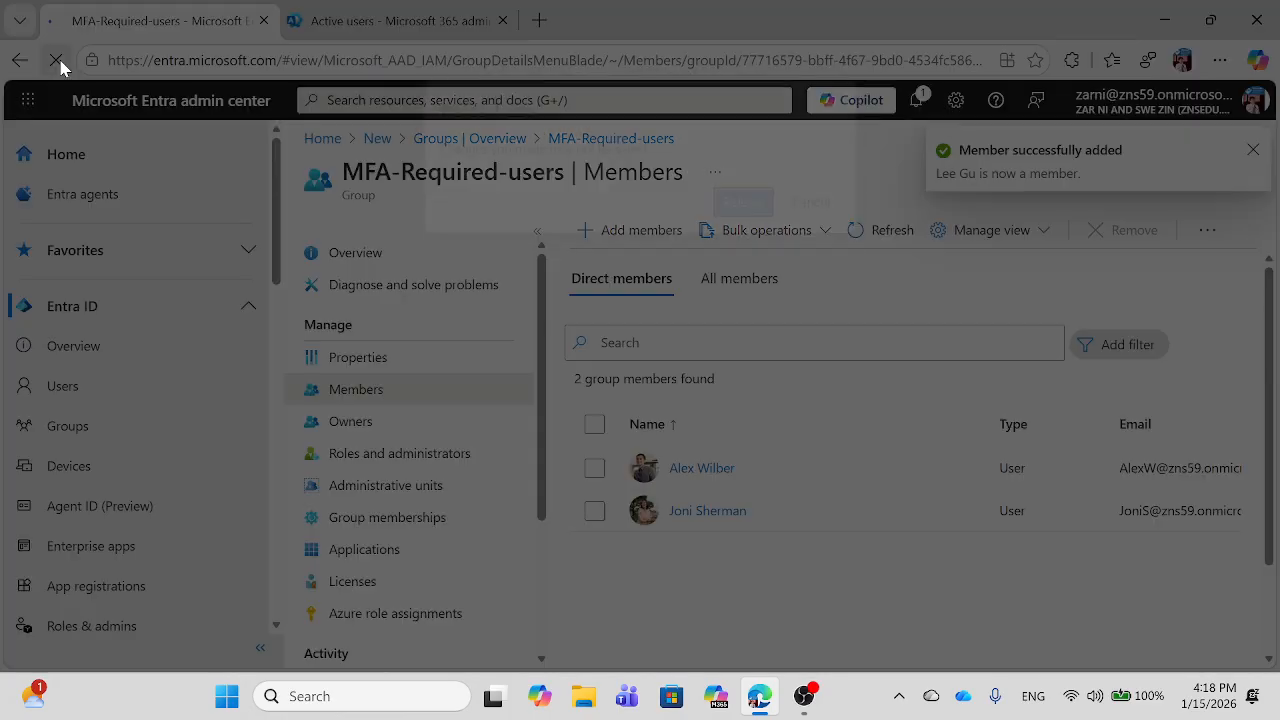
click(757, 205)
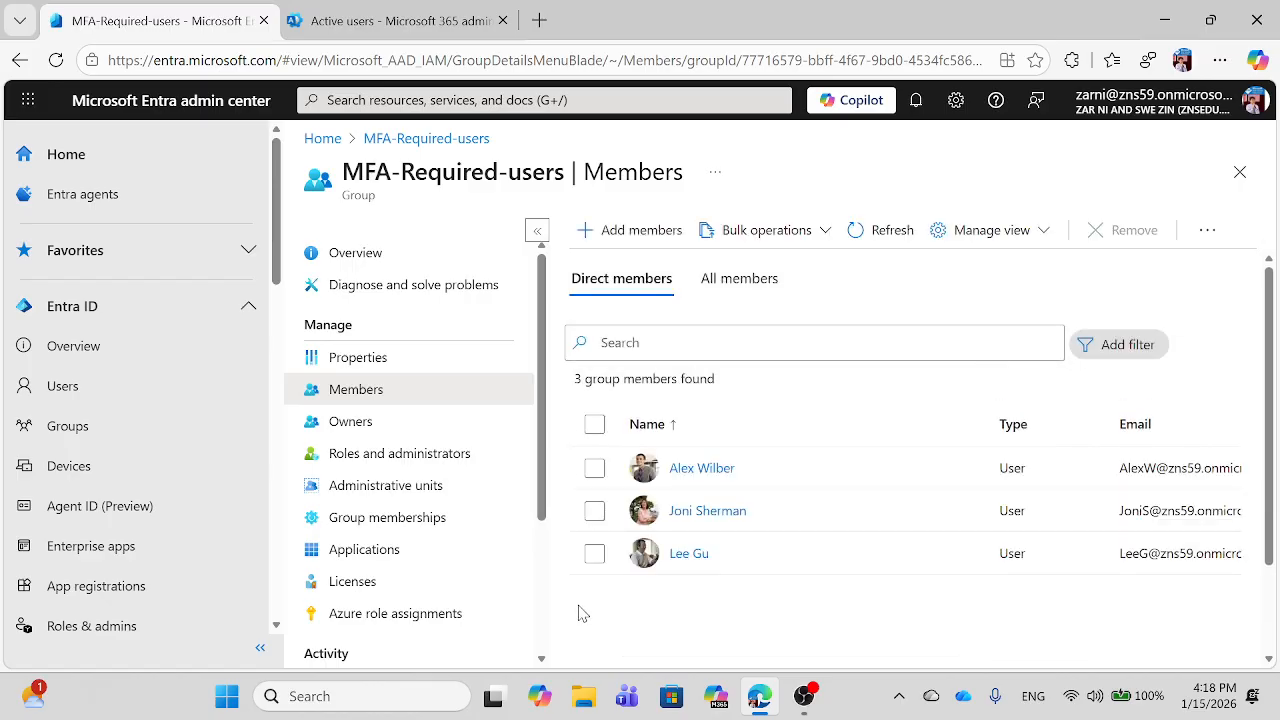
click(1222, 64)
click(970, 162)
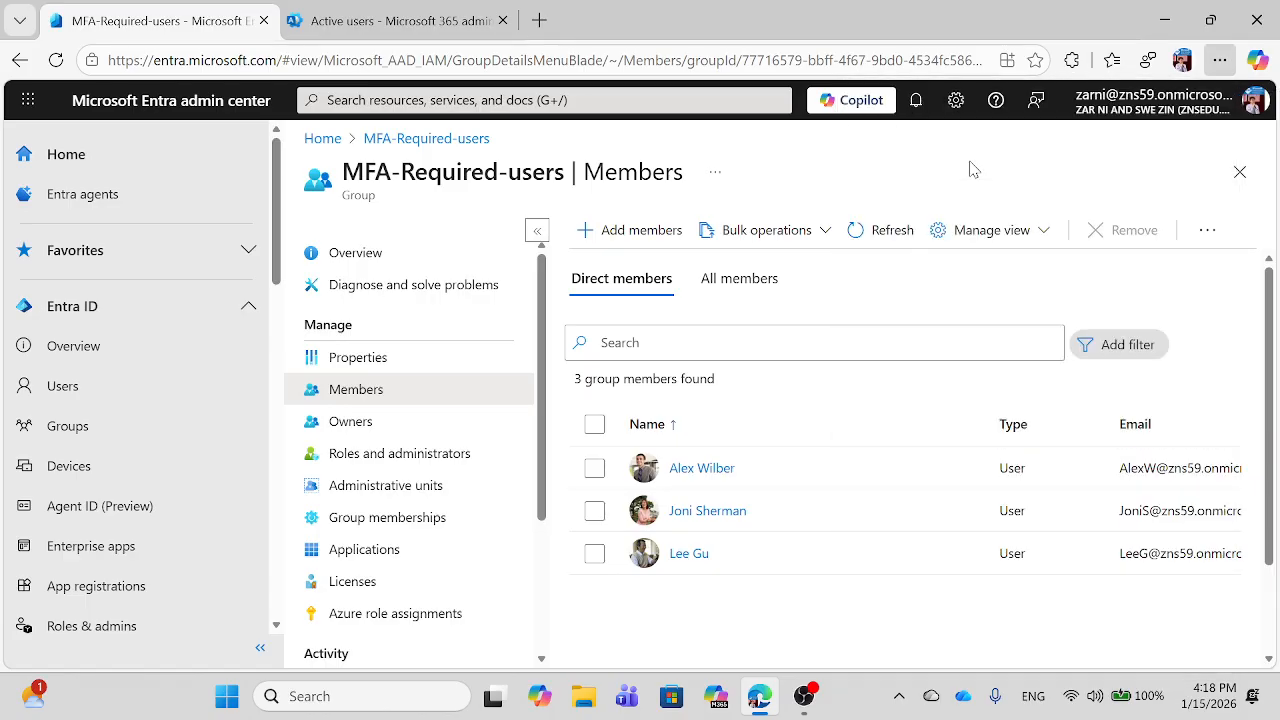
Step: Sign in at office.com as the test user and reach the MFA setup prompt
text(of)
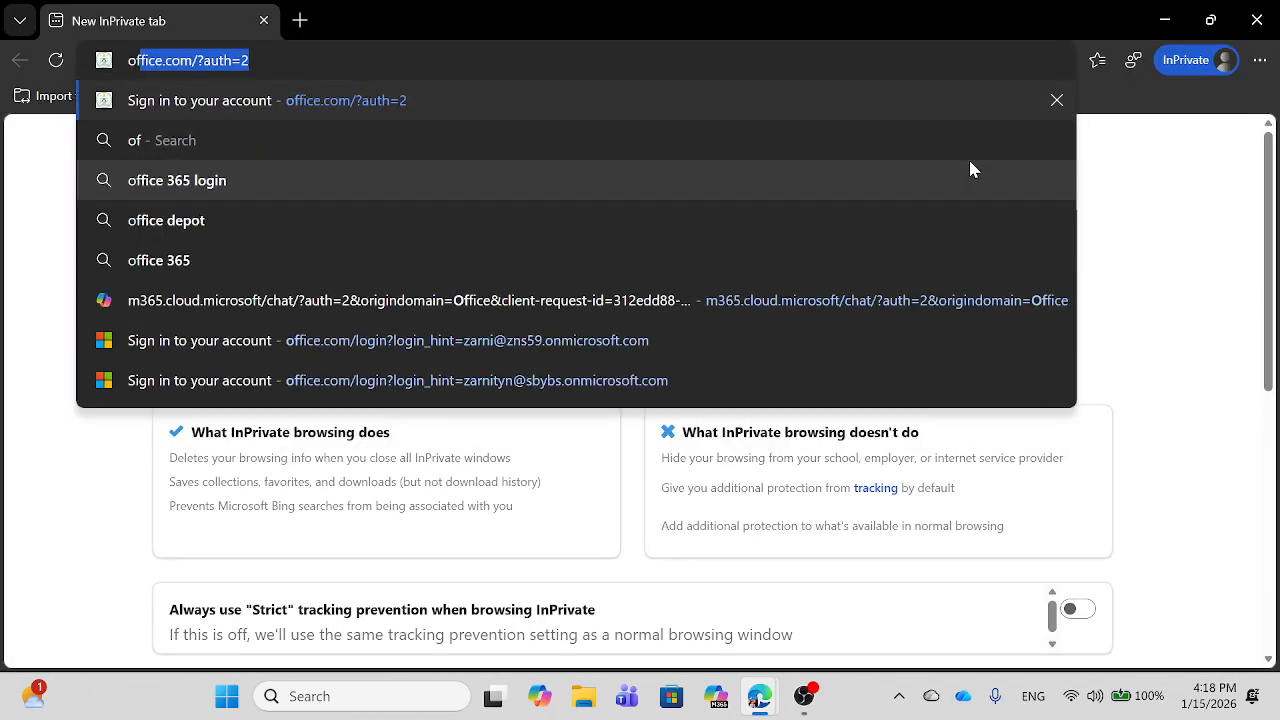
key(Return)
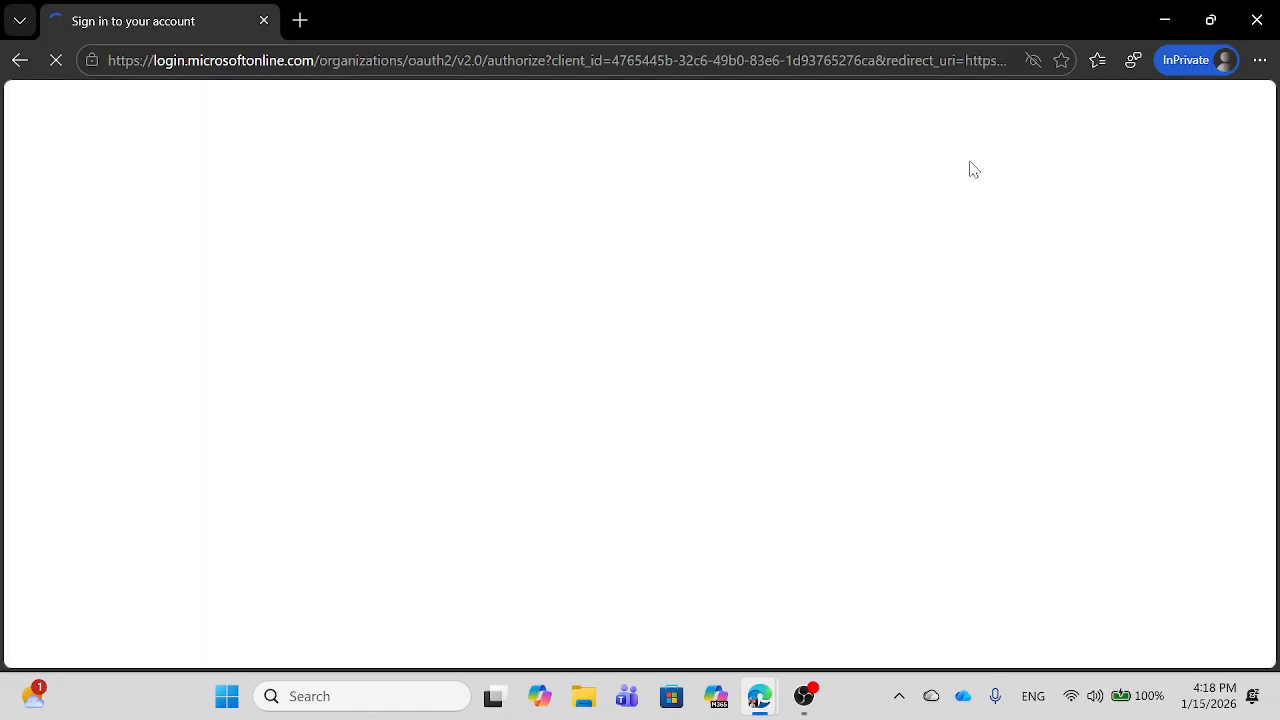
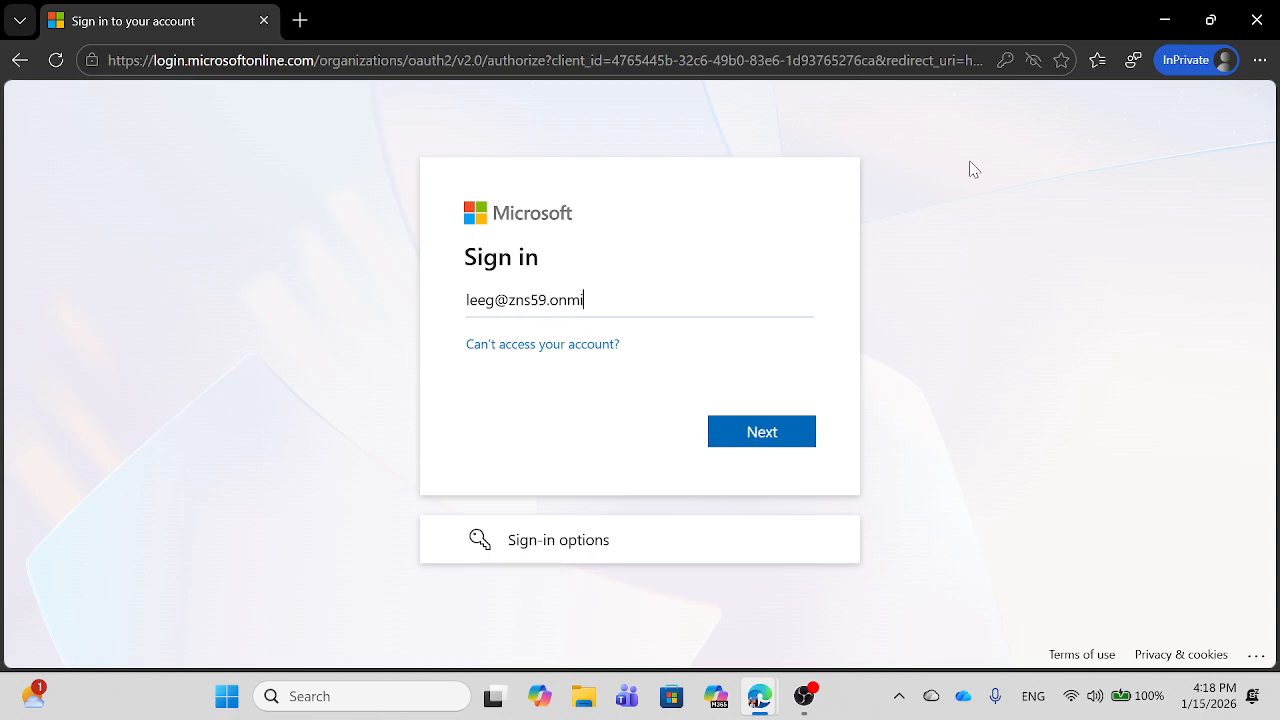
key(Return)
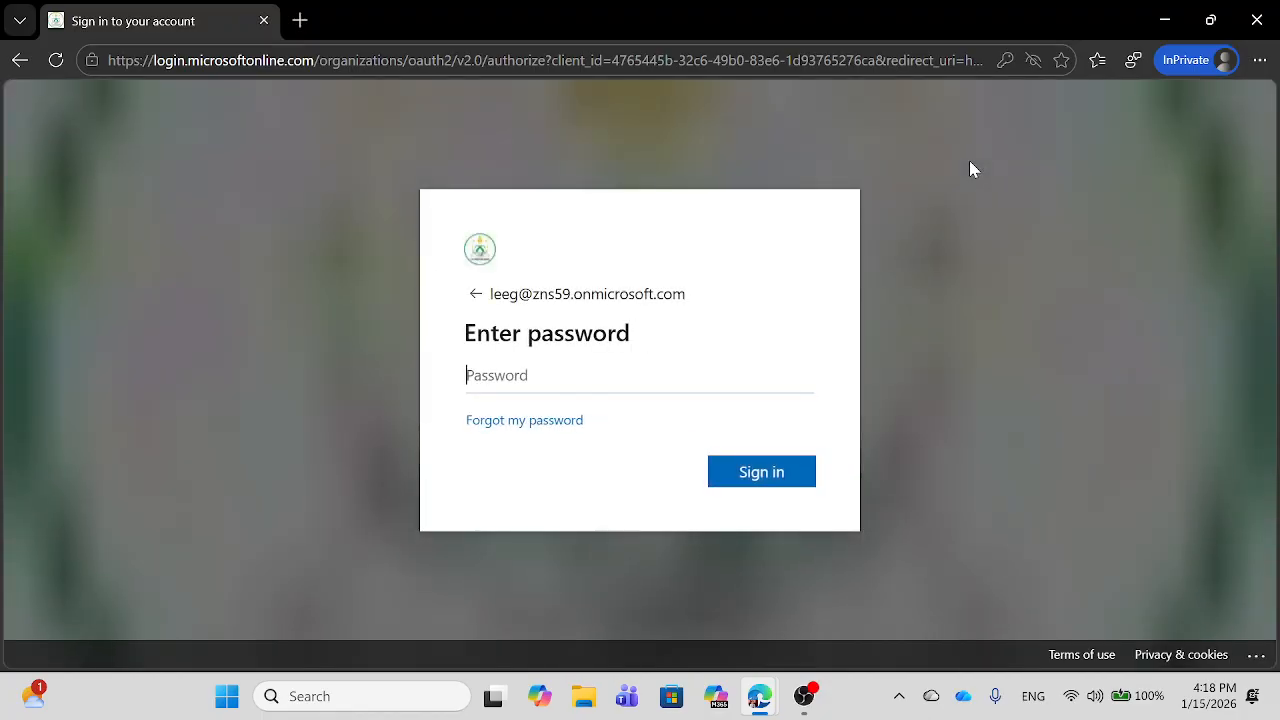
text(•••••••••)
key(Return)
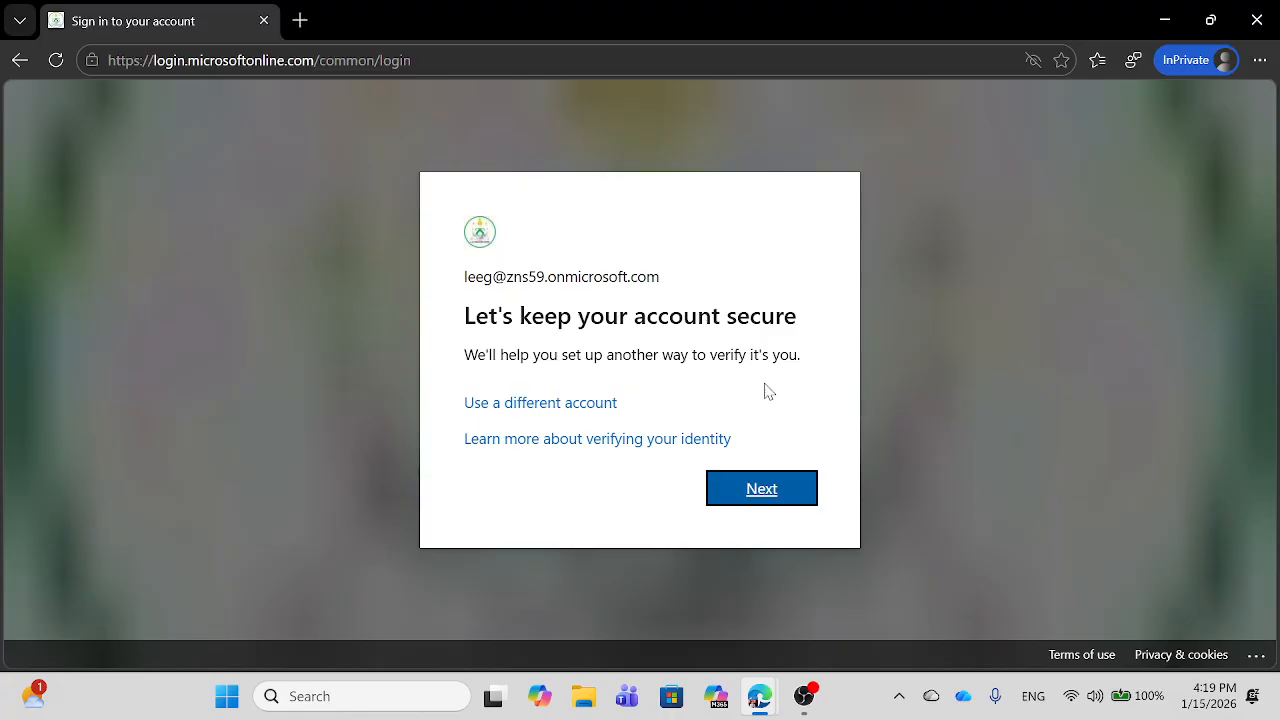
mouse_move(818, 702)
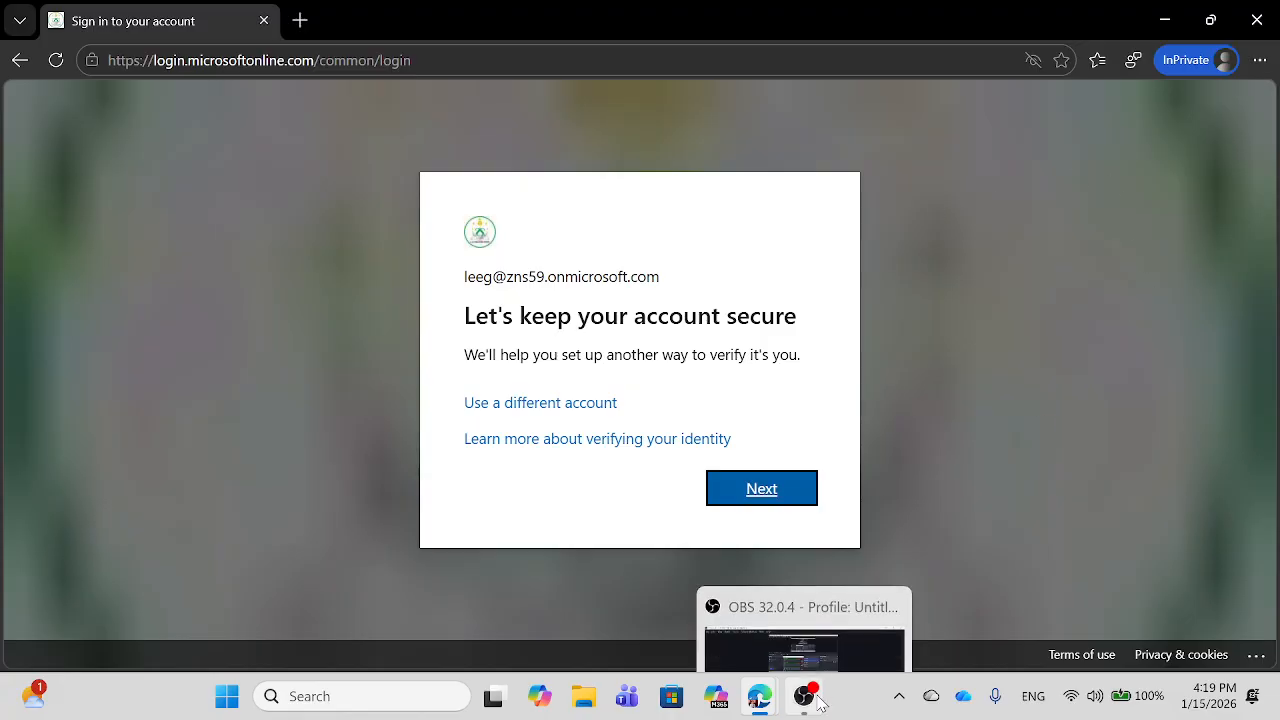
click(818, 702)
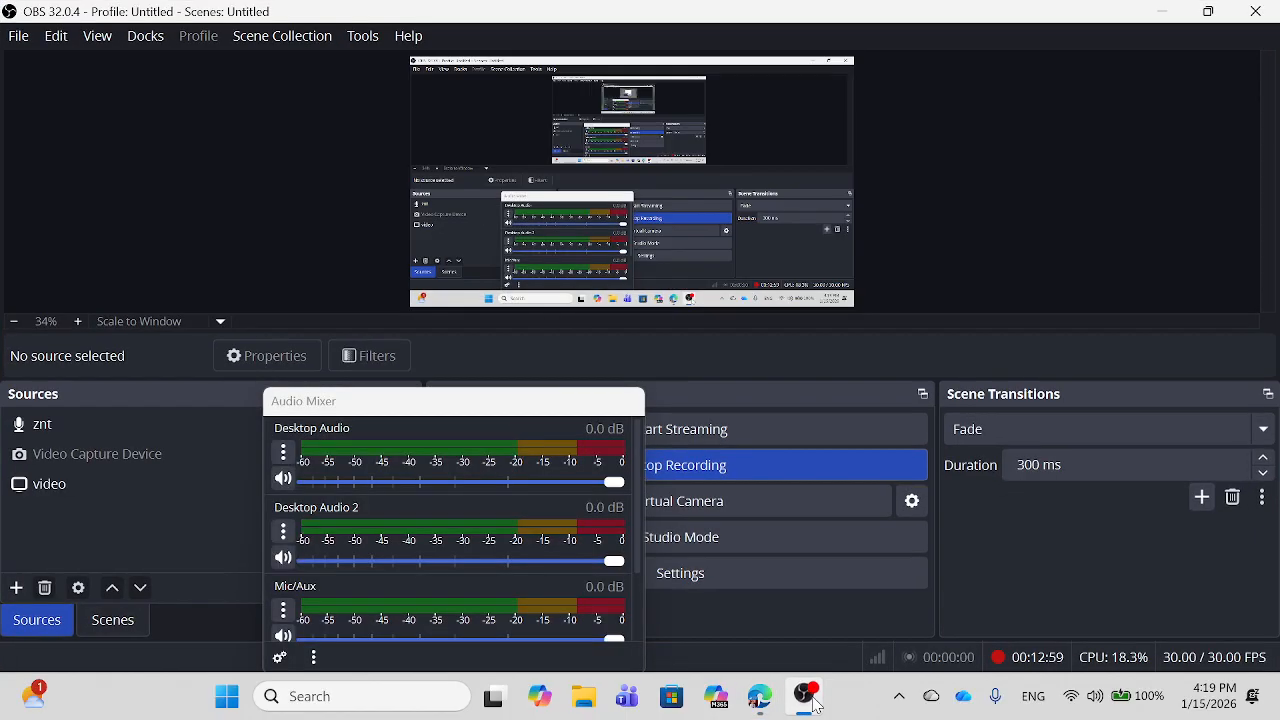